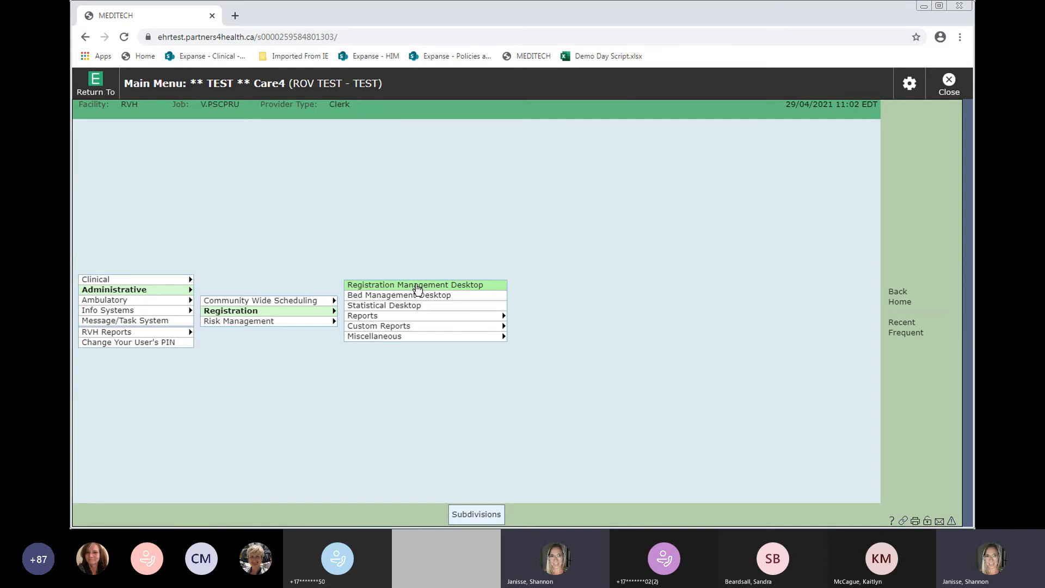
- Open the Registration Management Desktop from the Main Menu's Administrative > Registration menu
left_click(418, 289)
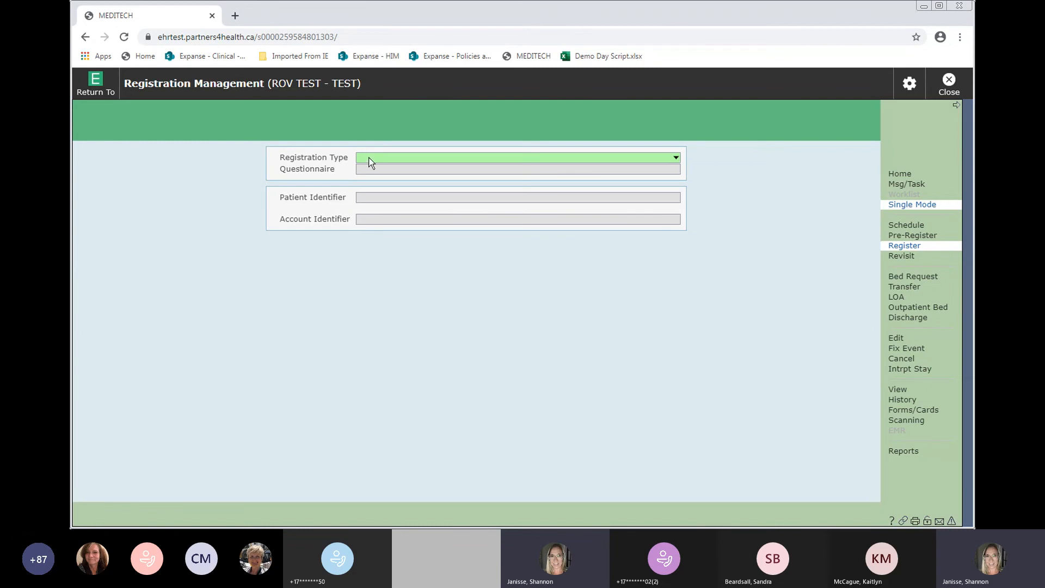
- Set the Registration Type to Inpatient so the Care4 Inpatient Registration questionnaire loads
left_click(676, 159)
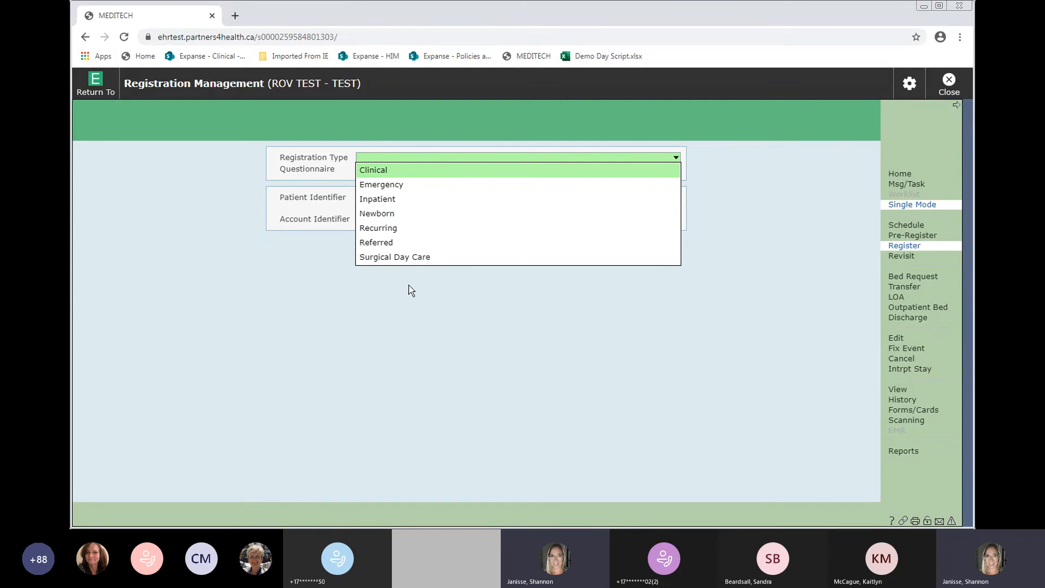
left_click(378, 200)
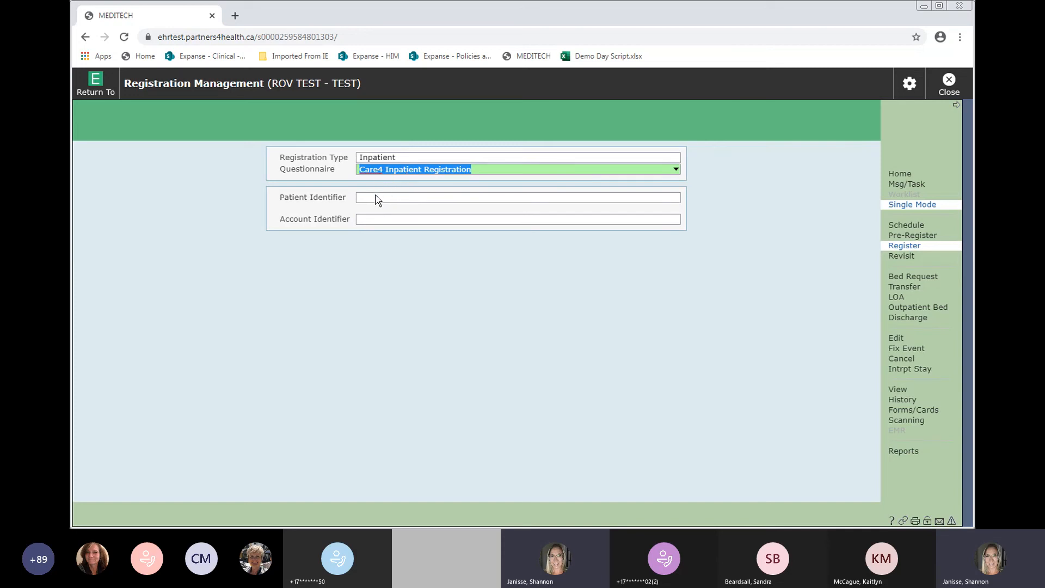
left_click(375, 198)
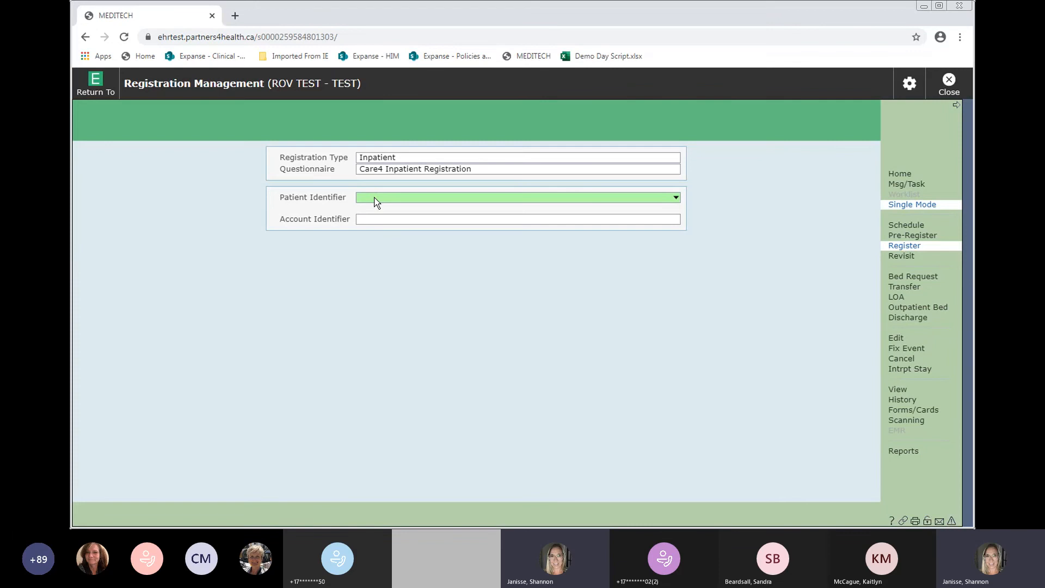
- Search by the patient's health card number and dismiss the Ministry of Health access error
type("30-")
type("rf")
type("rf")
key("Return")
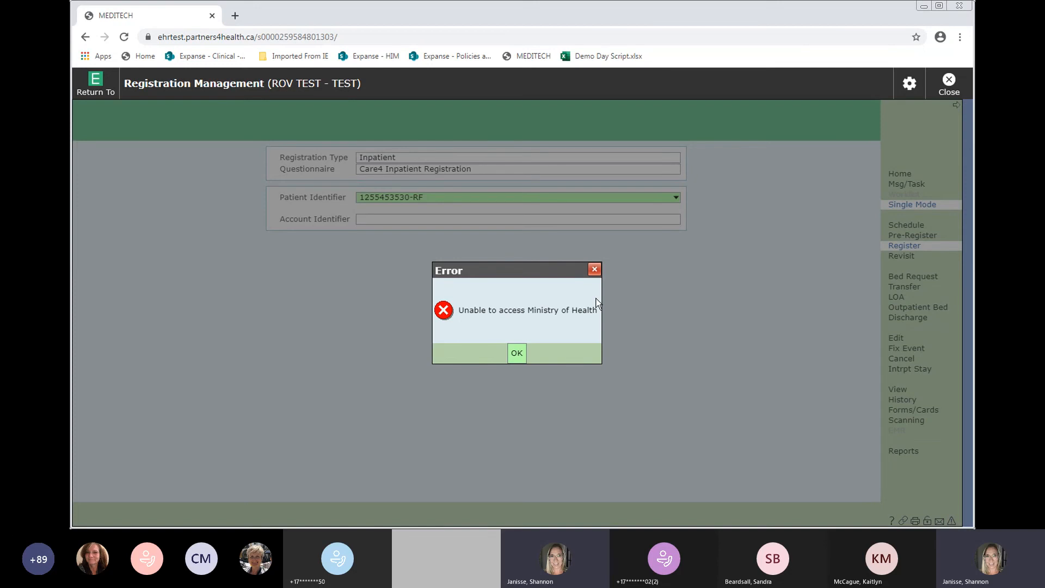
left_click(516, 354)
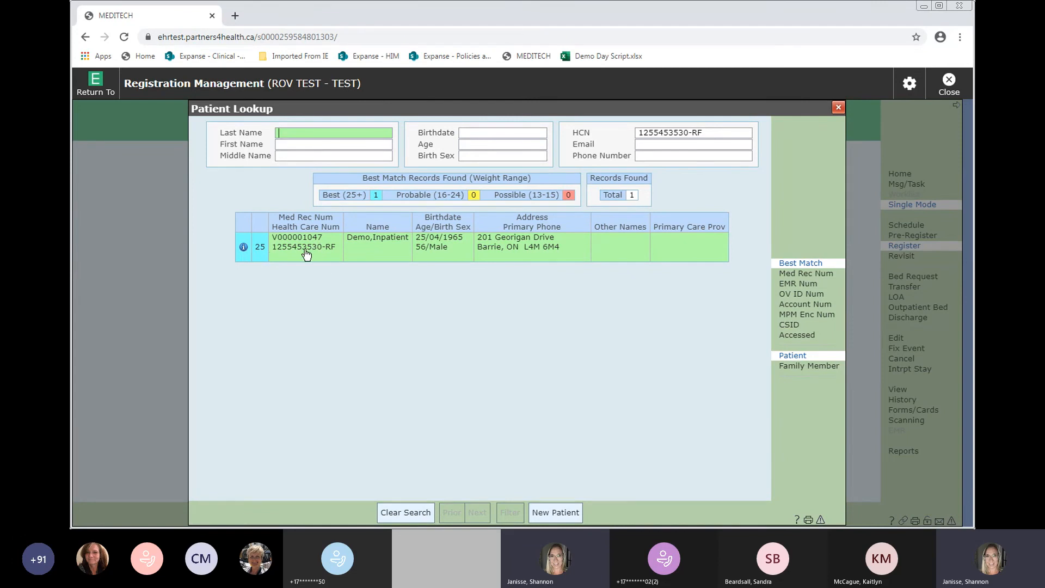
left_click(244, 247)
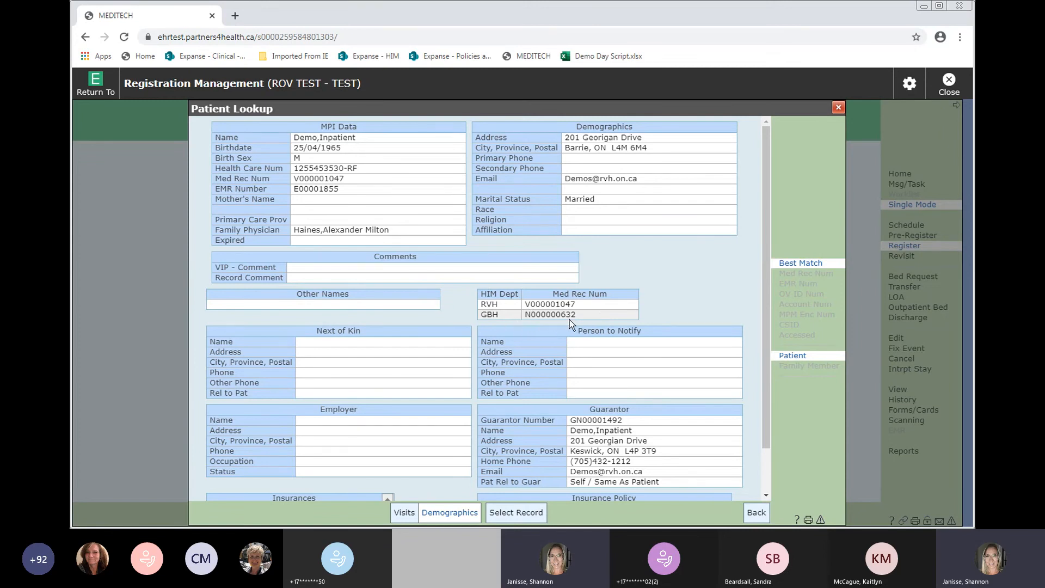
left_click(404, 513)
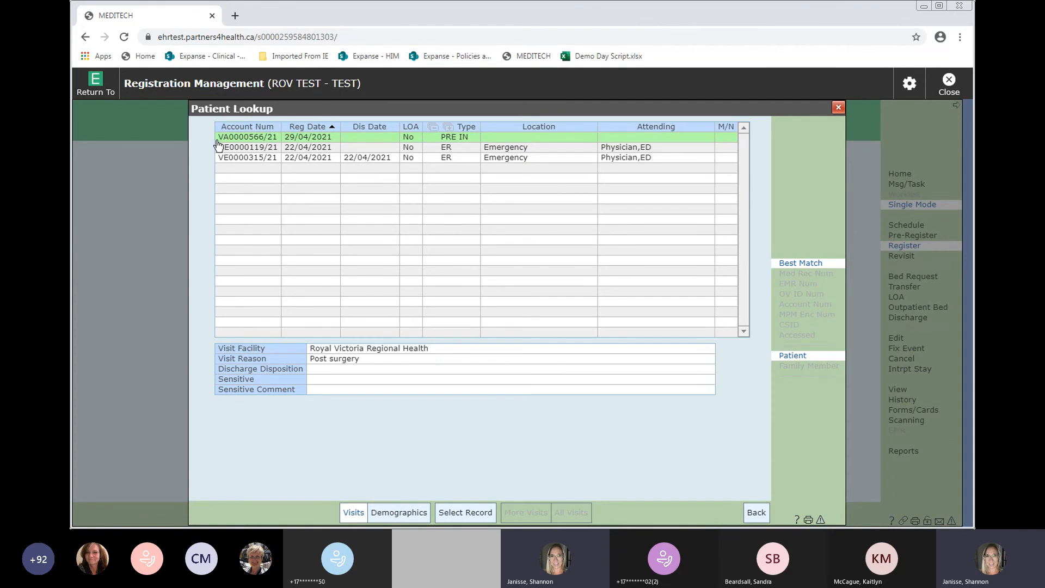
left_click(458, 151)
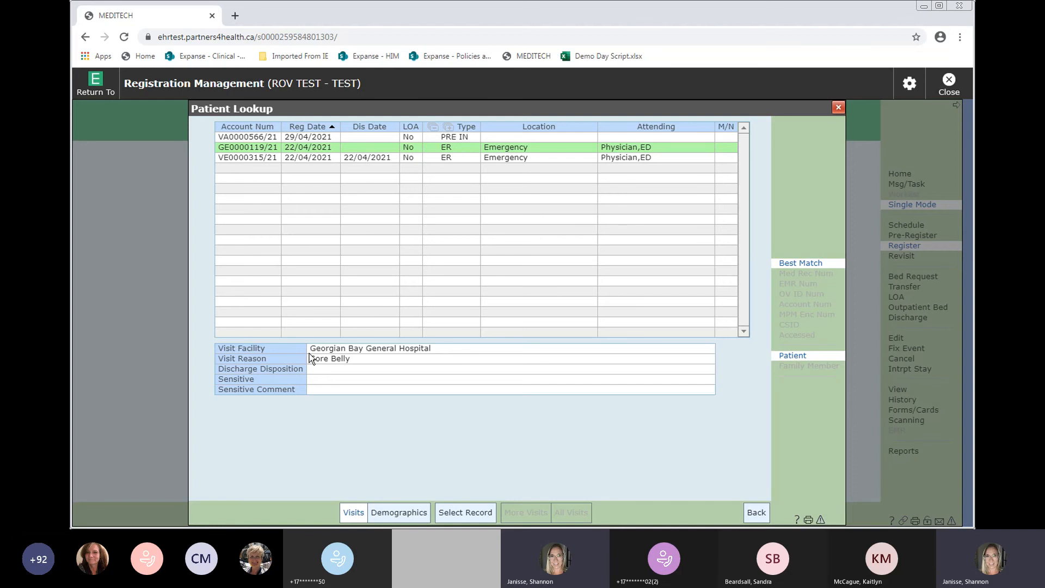
key("Down")
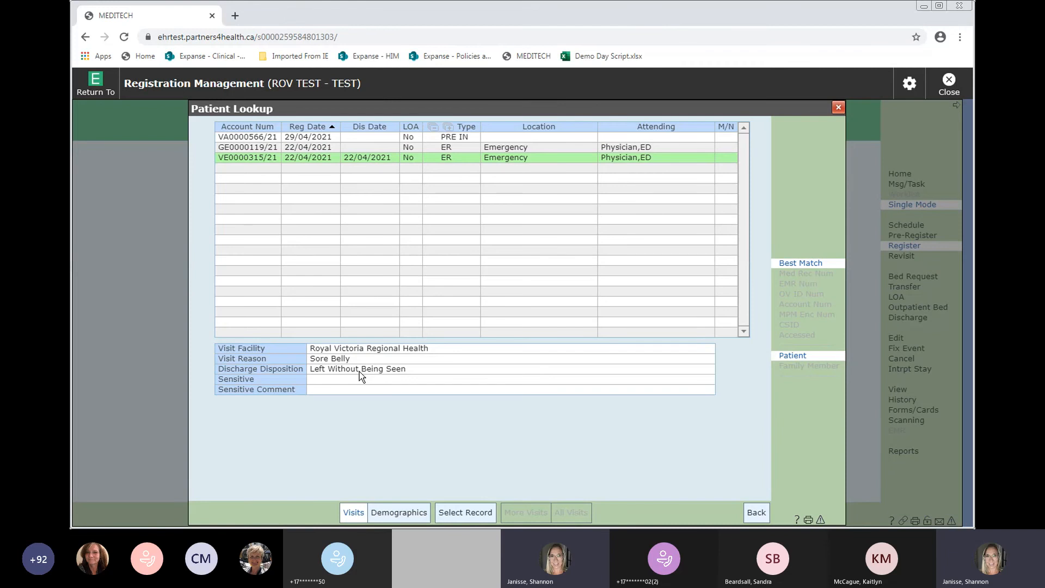
left_click(762, 514)
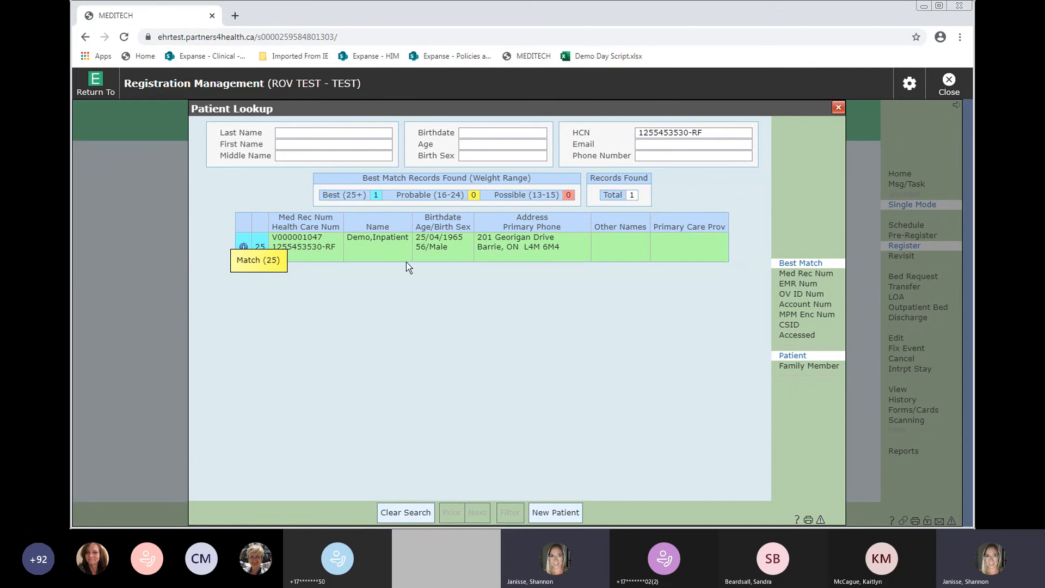
- Select the matching patient, dismiss the Malignant Hyperthermia indicator, and view the active accounts
left_click(363, 252)
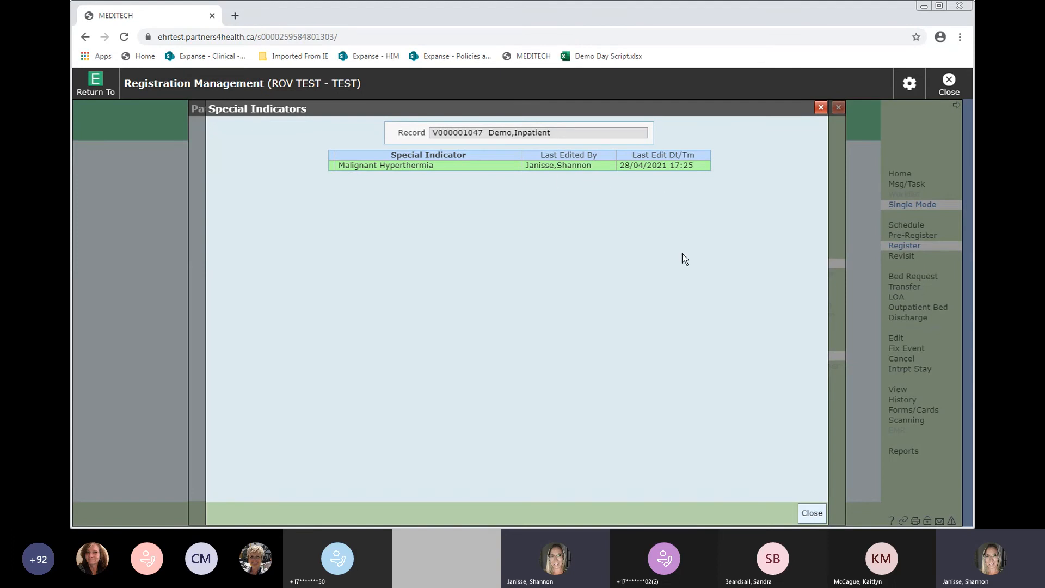
left_click(809, 518)
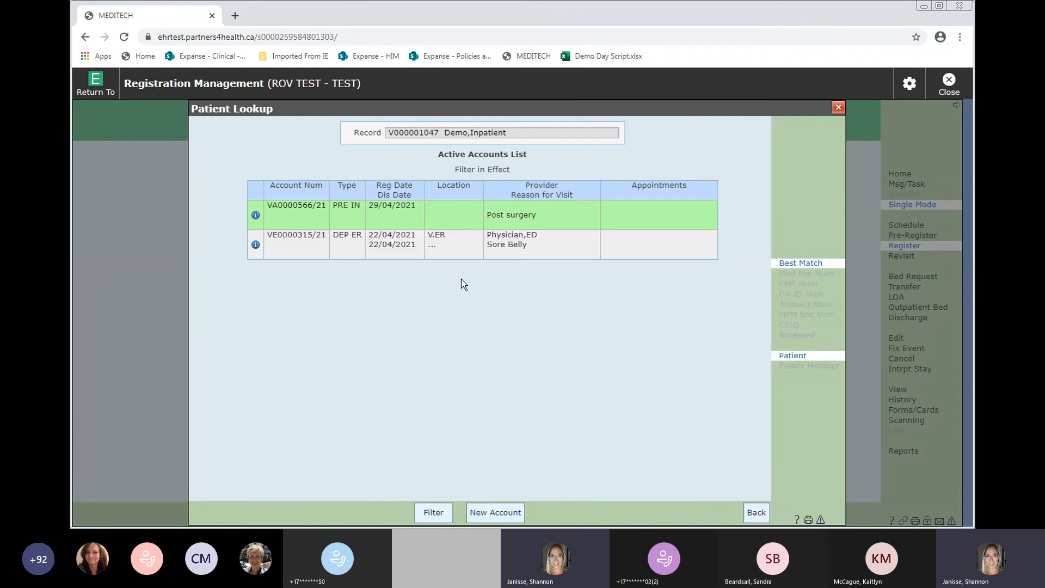
left_click(326, 258)
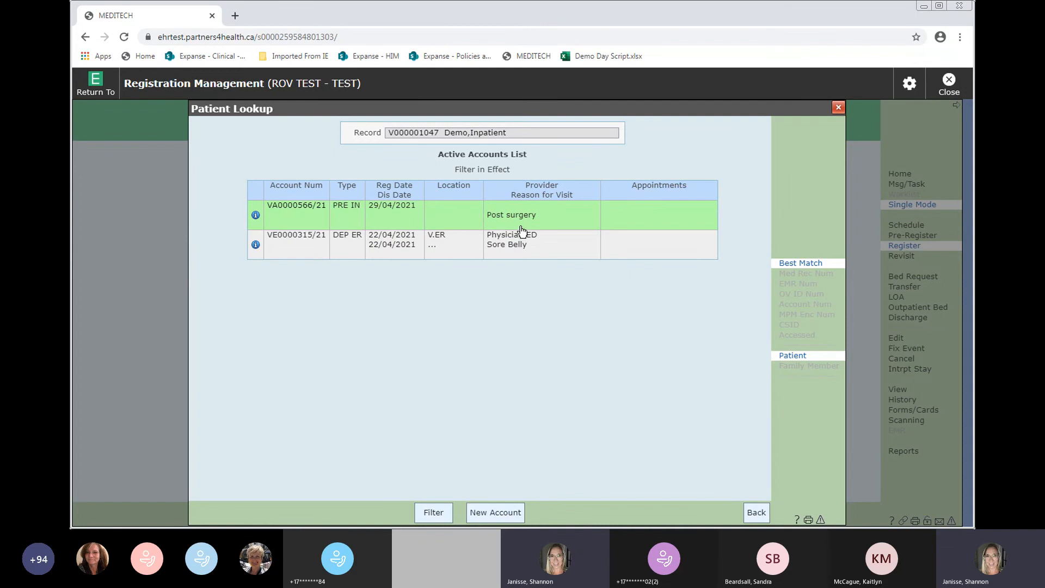
left_click(412, 220)
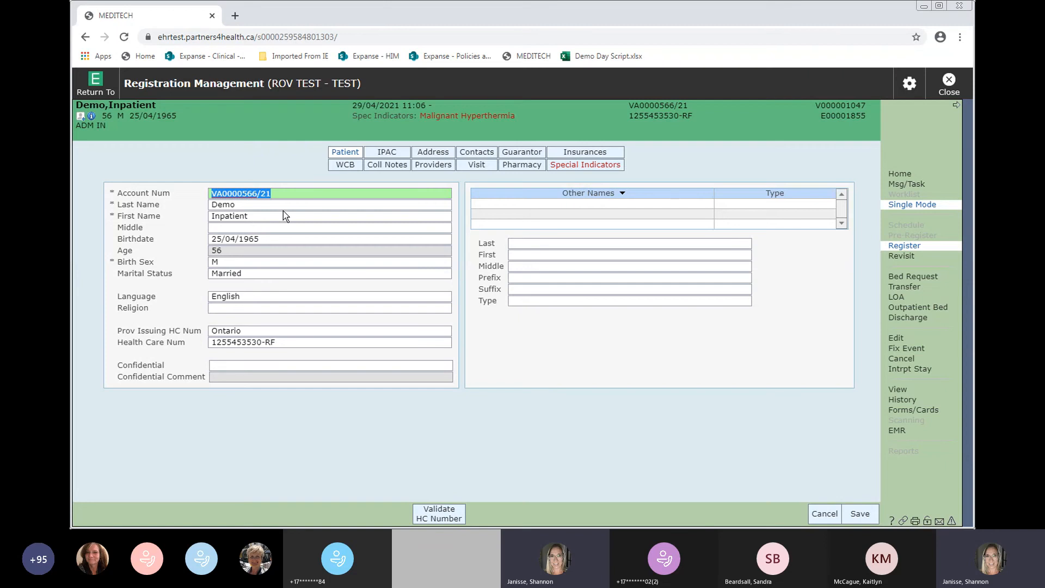
left_click(315, 207)
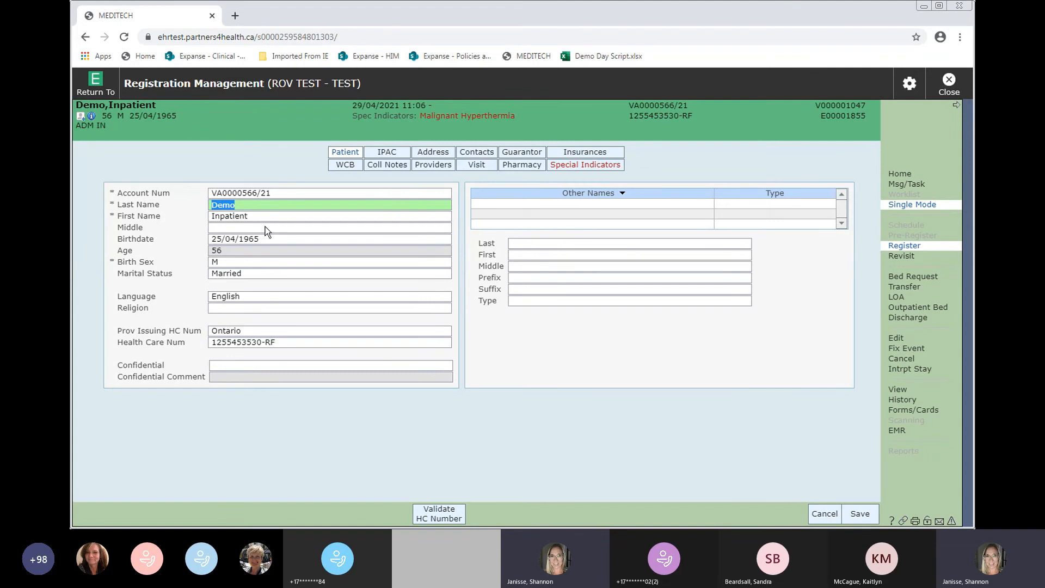
- Add the patient's alternate name in the Other Names grid with Type Preferred
left_click(538, 245)
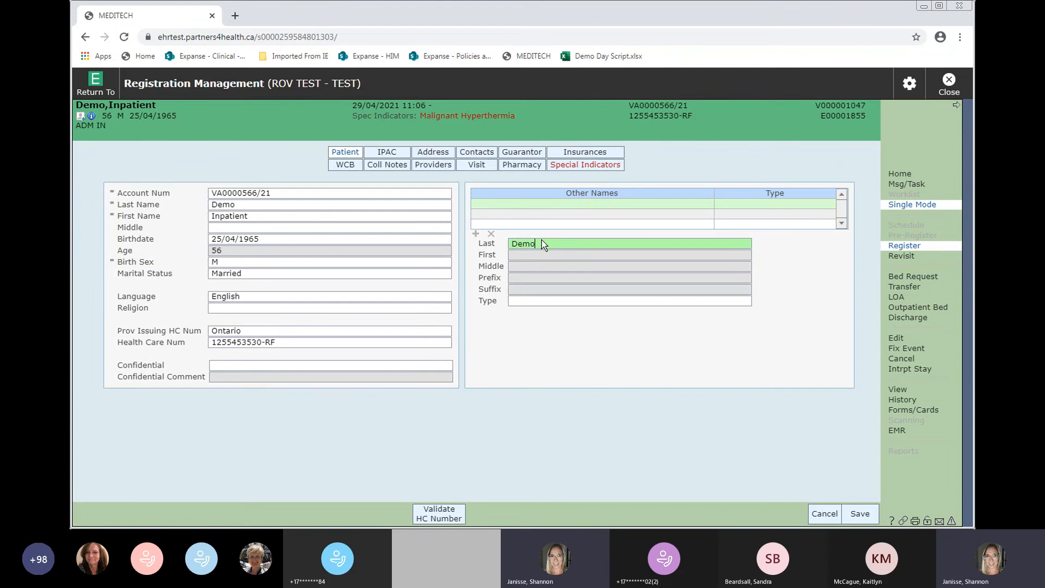
type("Demo")
key("Tab")
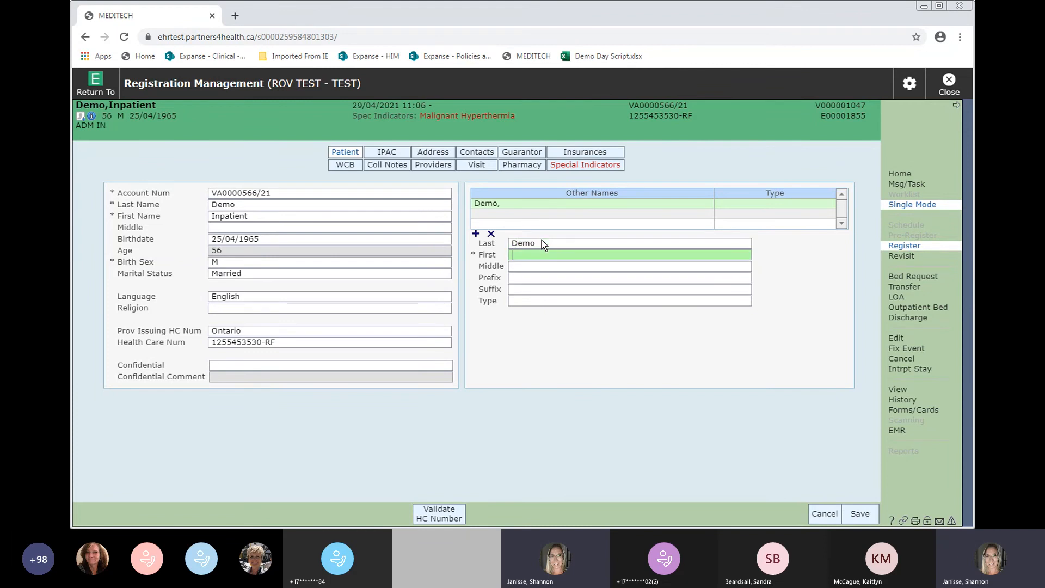
key("Tab")
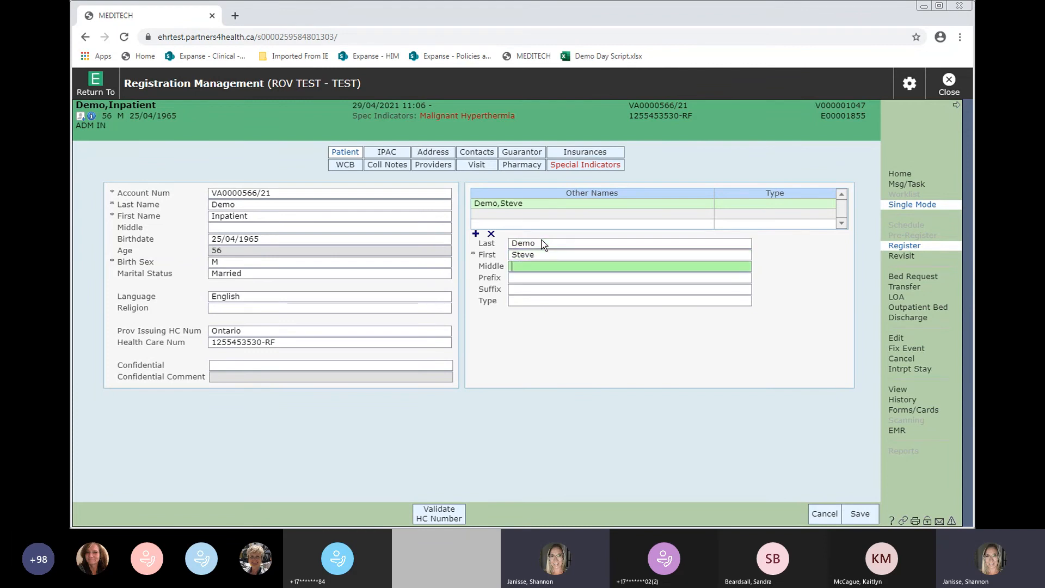
left_click(523, 300)
left_click(523, 302)
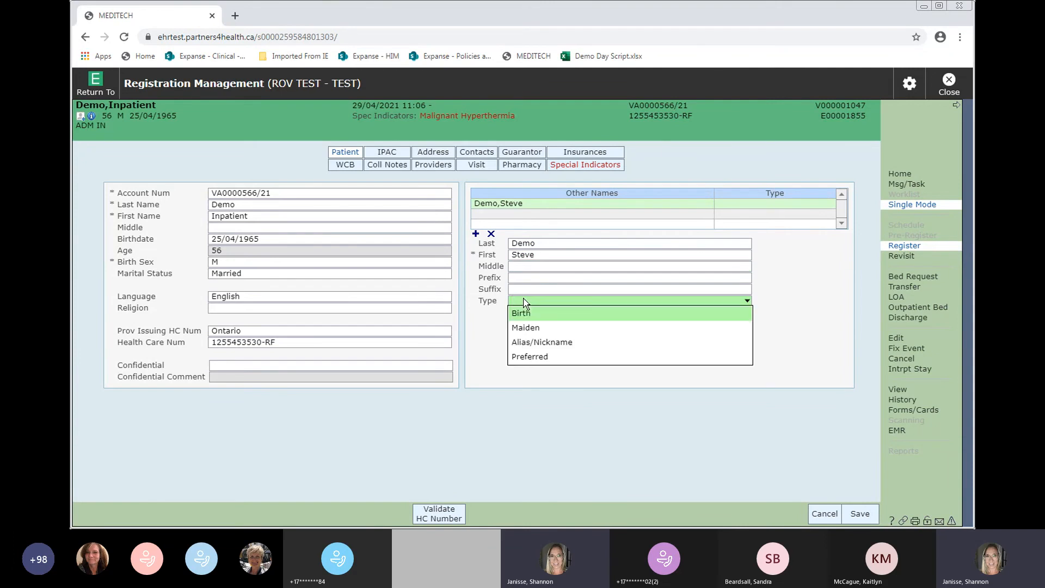
left_click(531, 359)
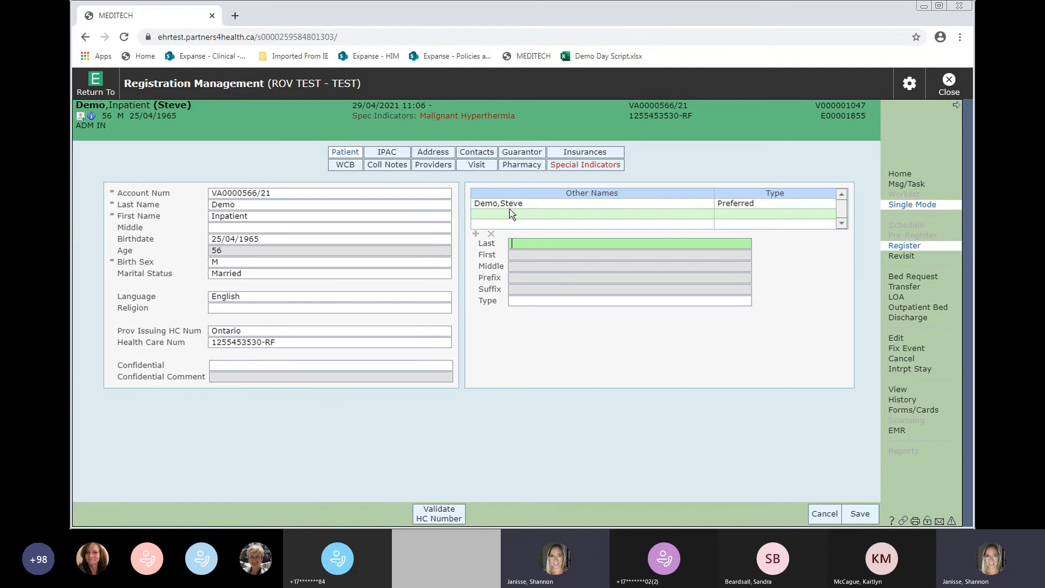
- Validate the patient's health care number and confirm the warning
left_click(384, 155)
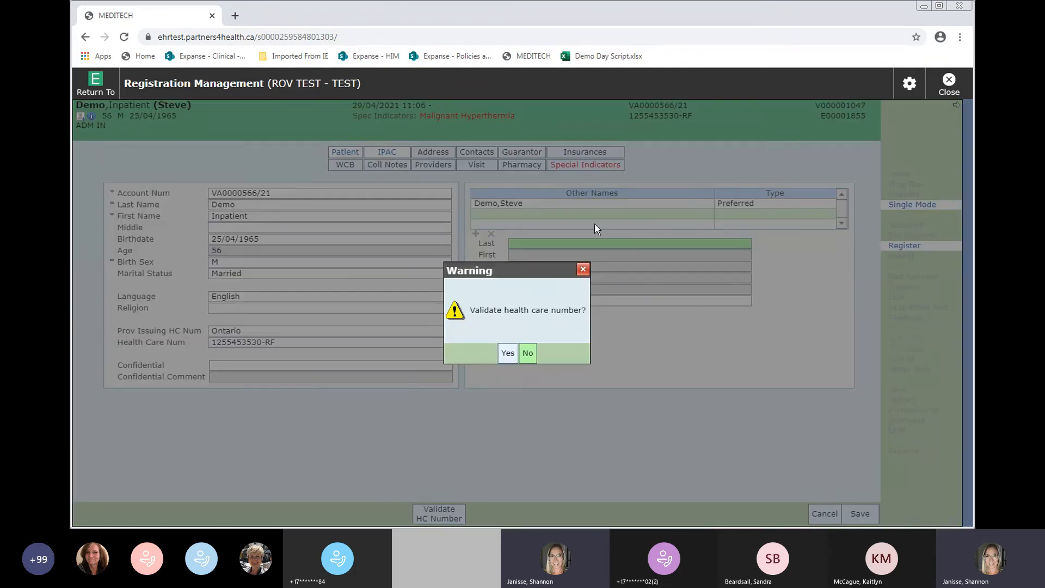
left_click(527, 354)
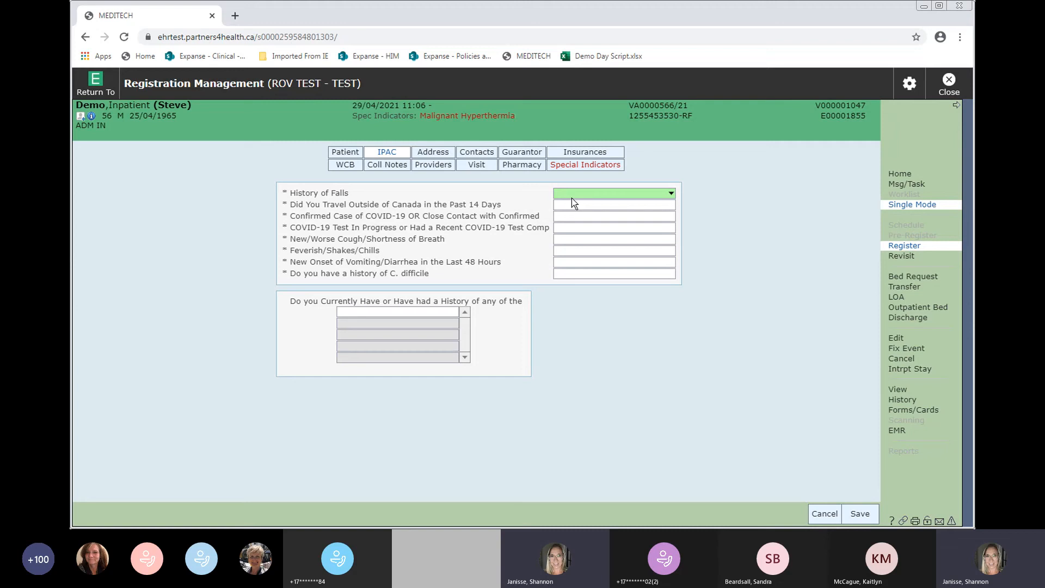
- Answer History of Falls with No Fall in Last 90 Days, and travel and COVID contact with No
key("F9")
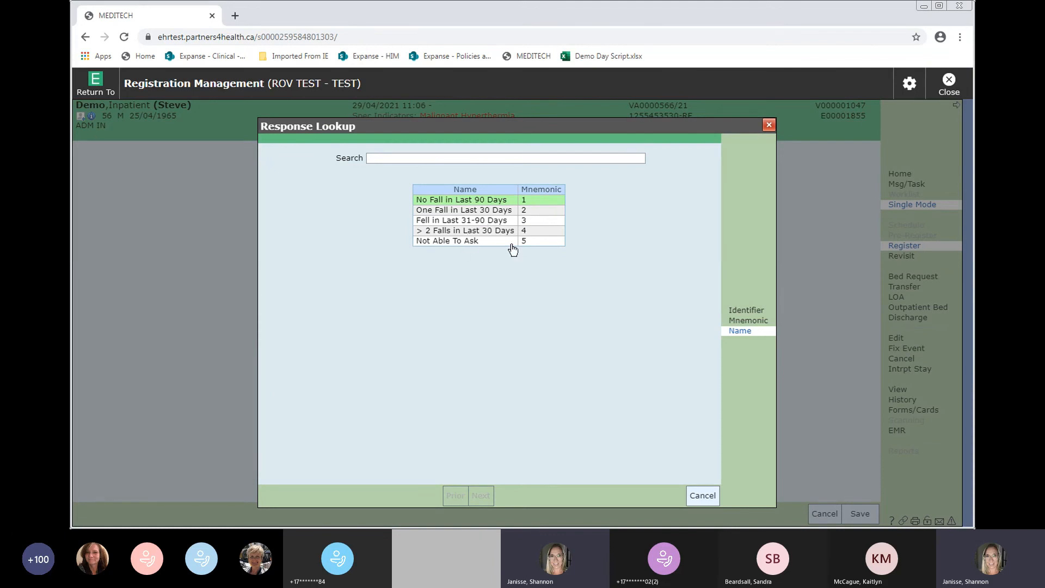
left_click(478, 200)
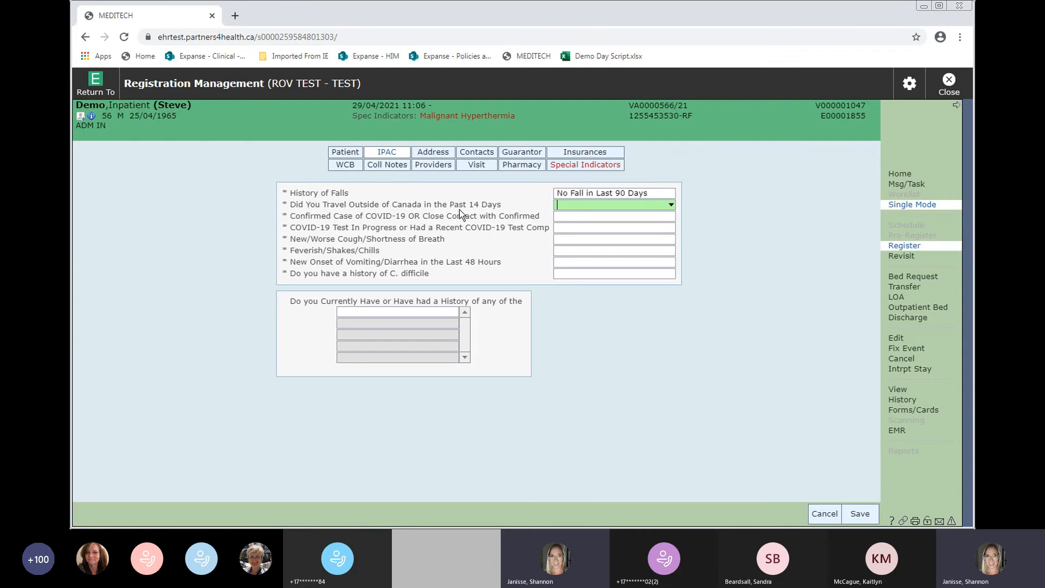
type("no")
key("Return")
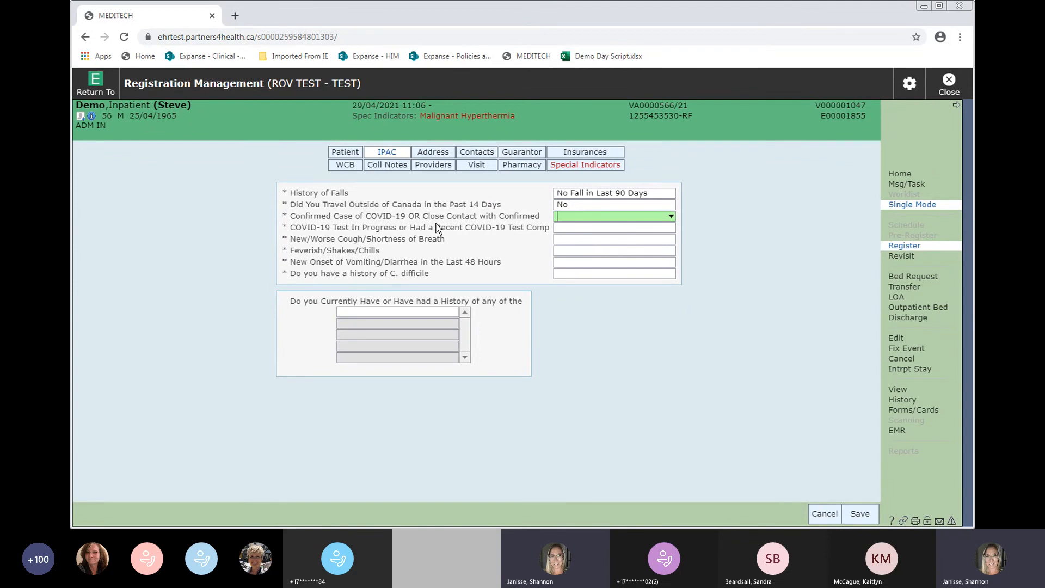
key("F9")
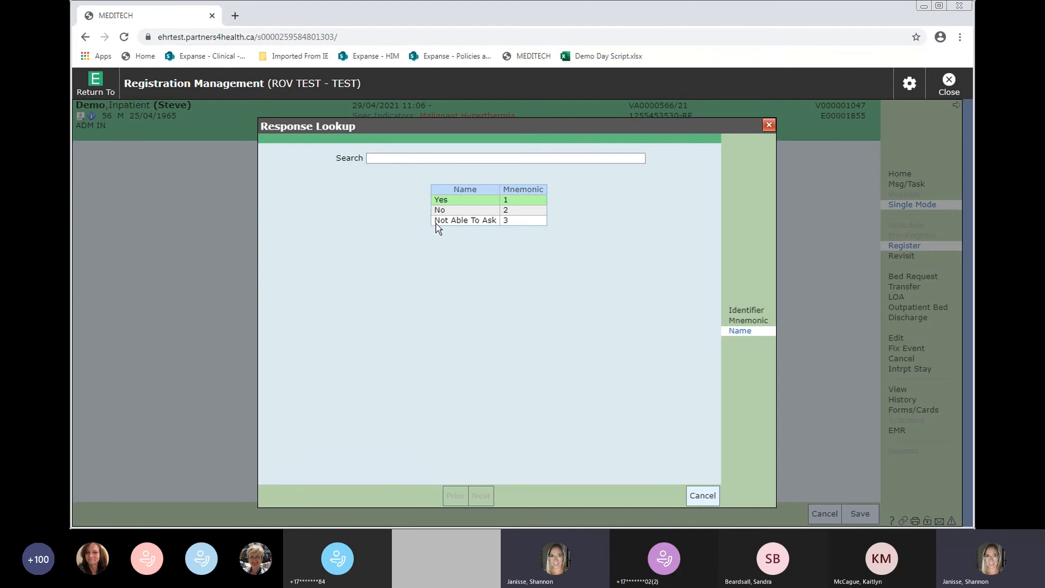
left_click(441, 211)
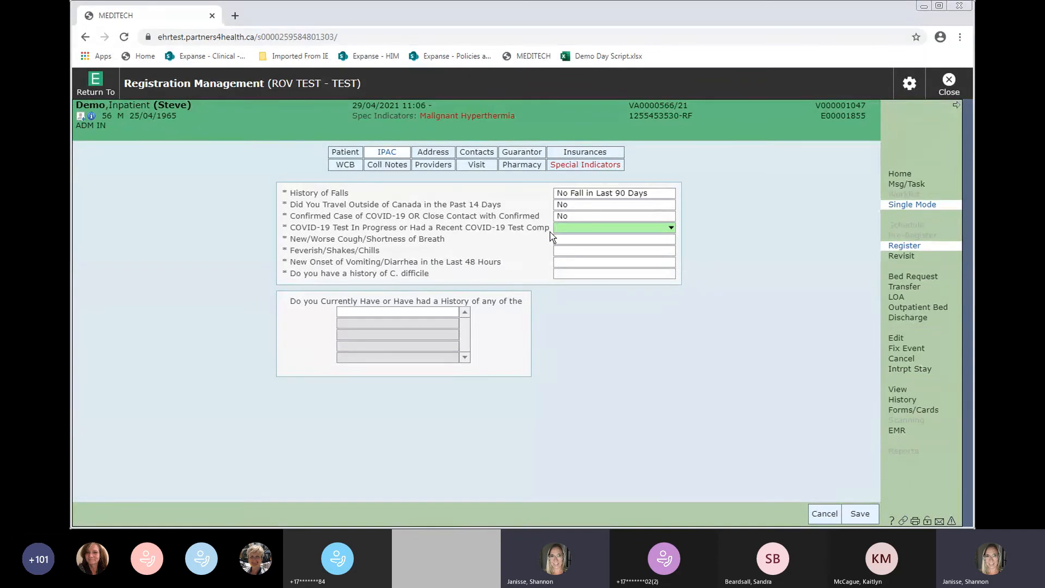
- Answer No to the COVID-19 test, cough and fever questions
type("no")
key("Tab")
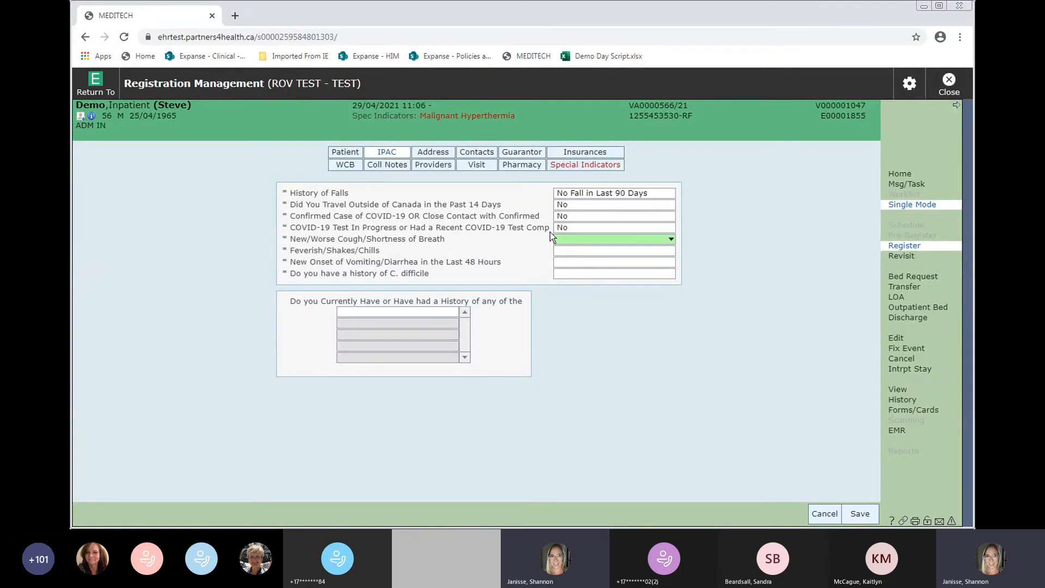
left_click(569, 228)
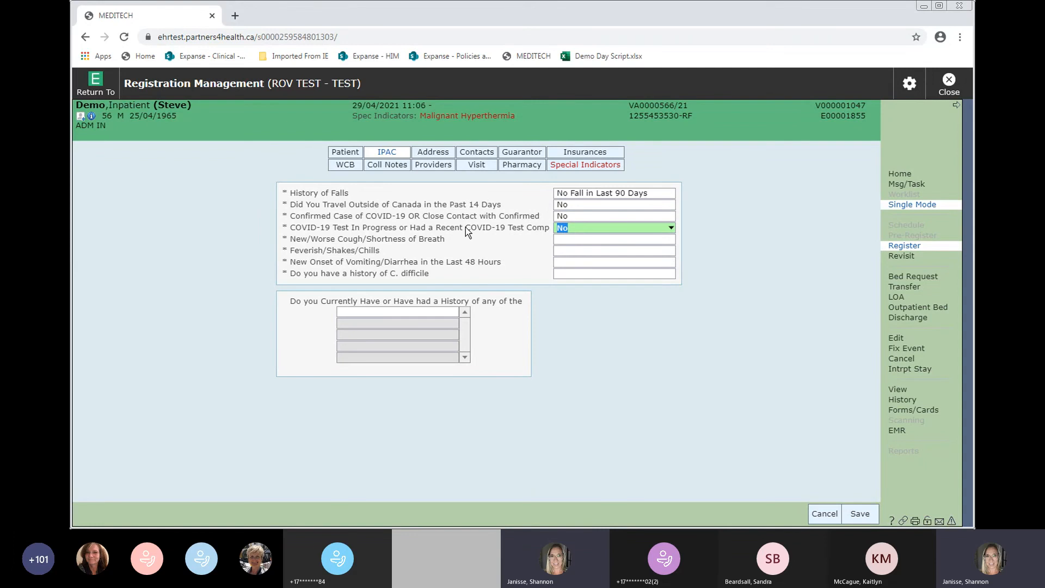
left_click(568, 238)
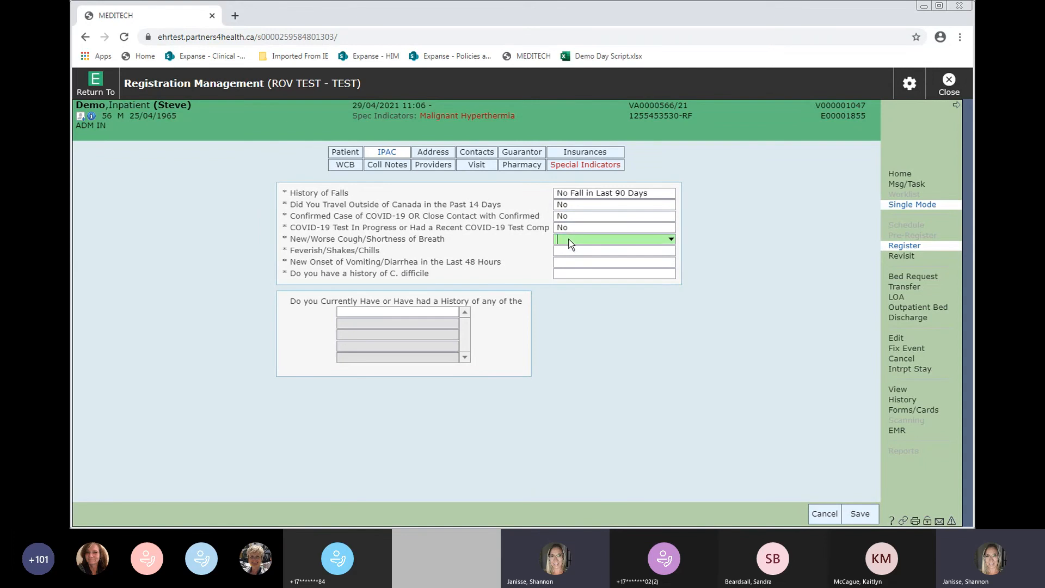
type("no")
key("Return")
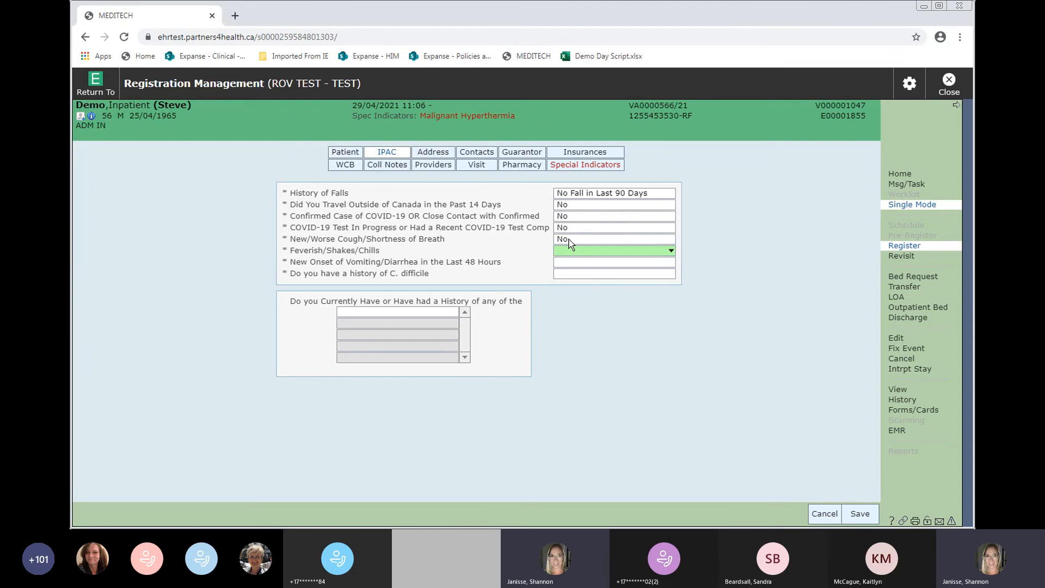
key("Return")
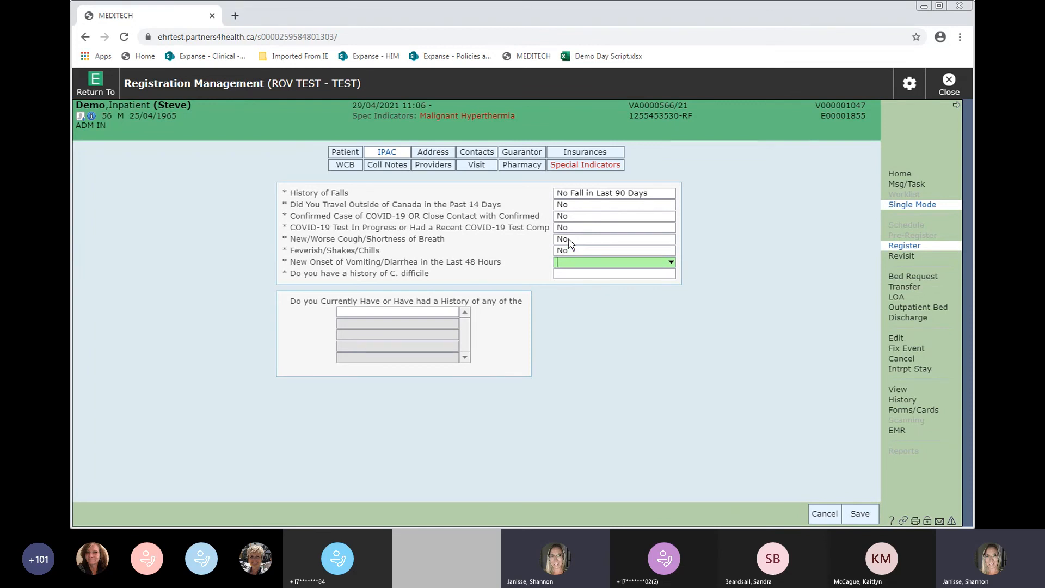
- Answer No to vomiting/diarrhea and C. difficile, leaving organism history blank
key("F9")
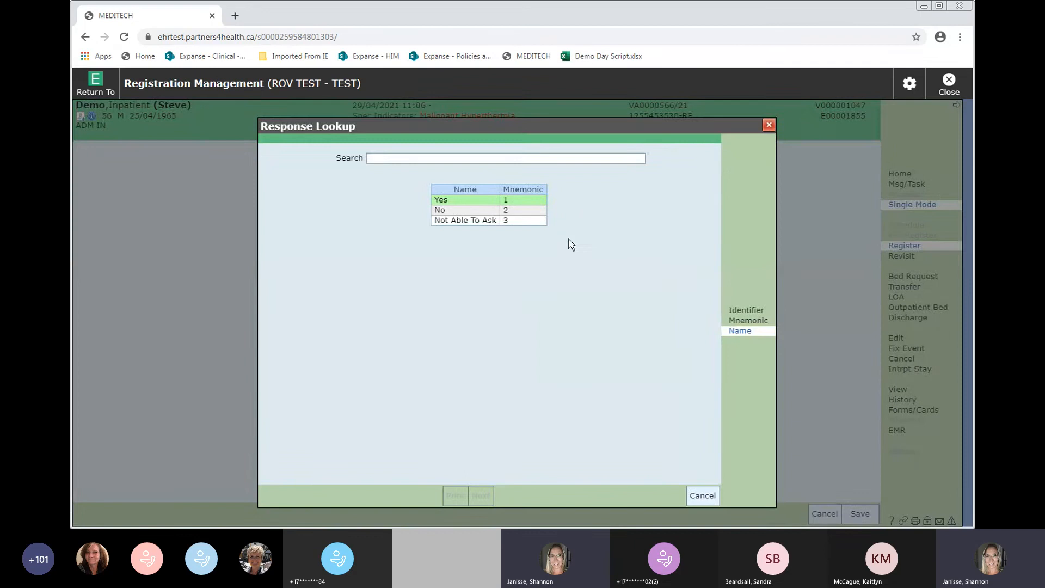
left_click(454, 212)
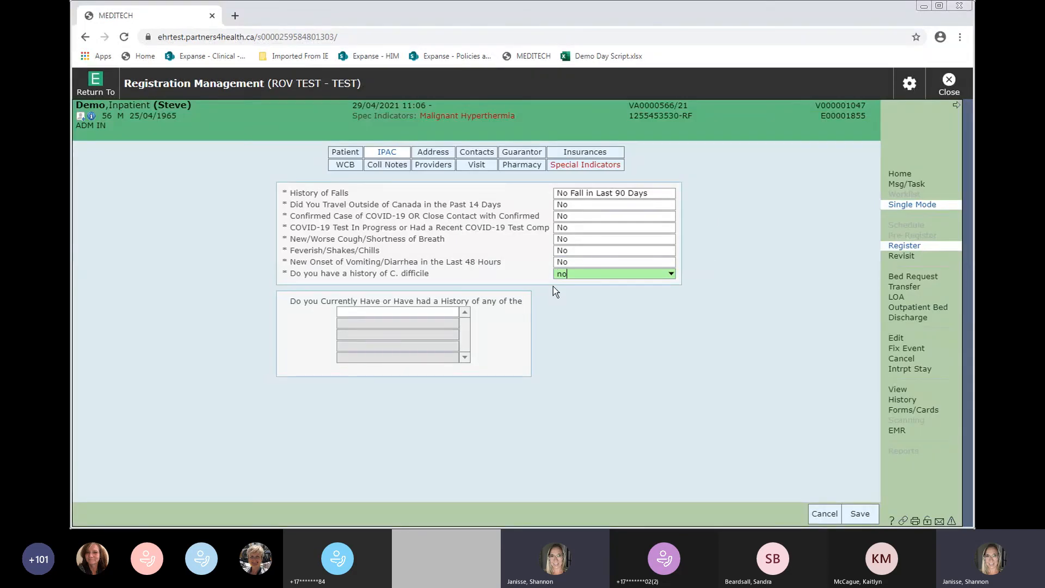
key("Return")
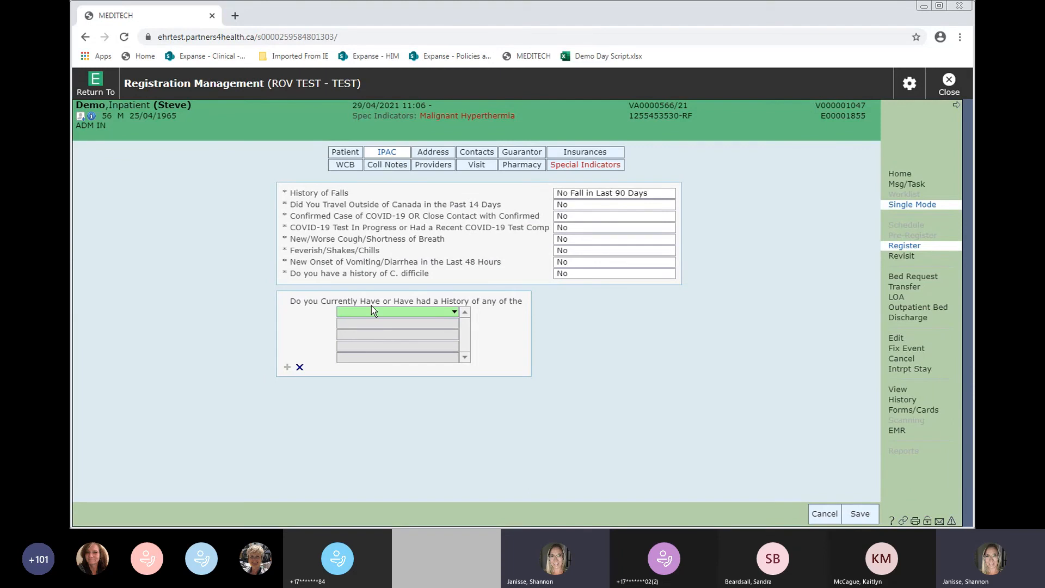
left_click(387, 313)
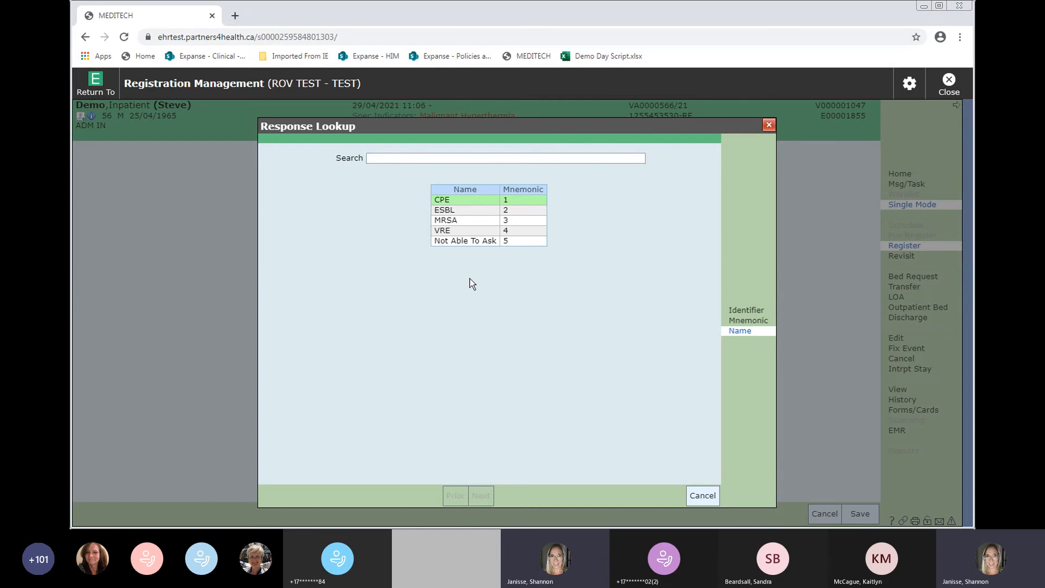
left_click(703, 496)
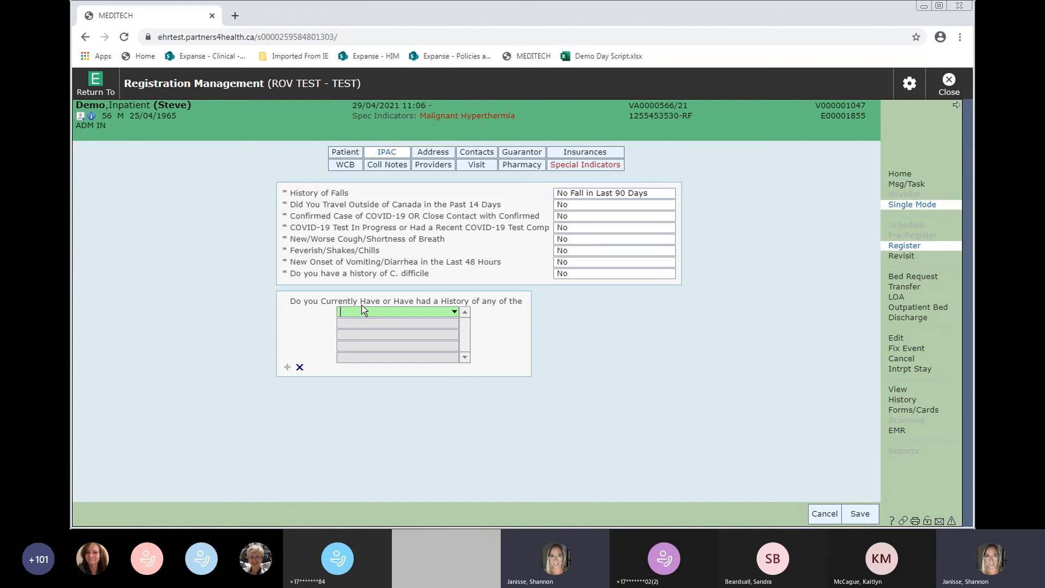
left_click(430, 156)
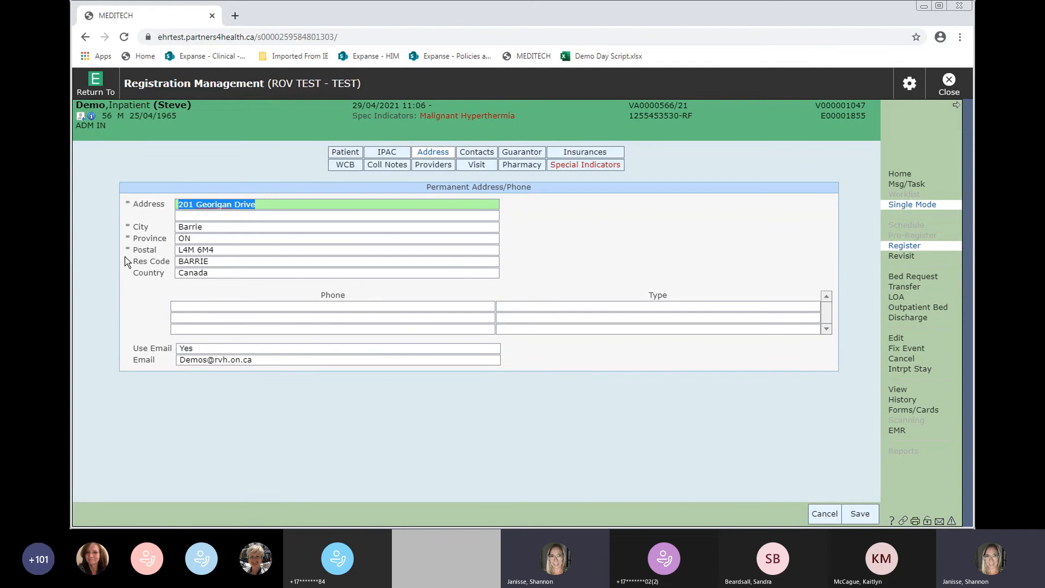
- Correct the street name spelling and look up the city Keswick from the postal code
left_click(222, 207)
key("BackSpace")
key("BackSpace")
type("gi")
key("Tab")
key("Tab")
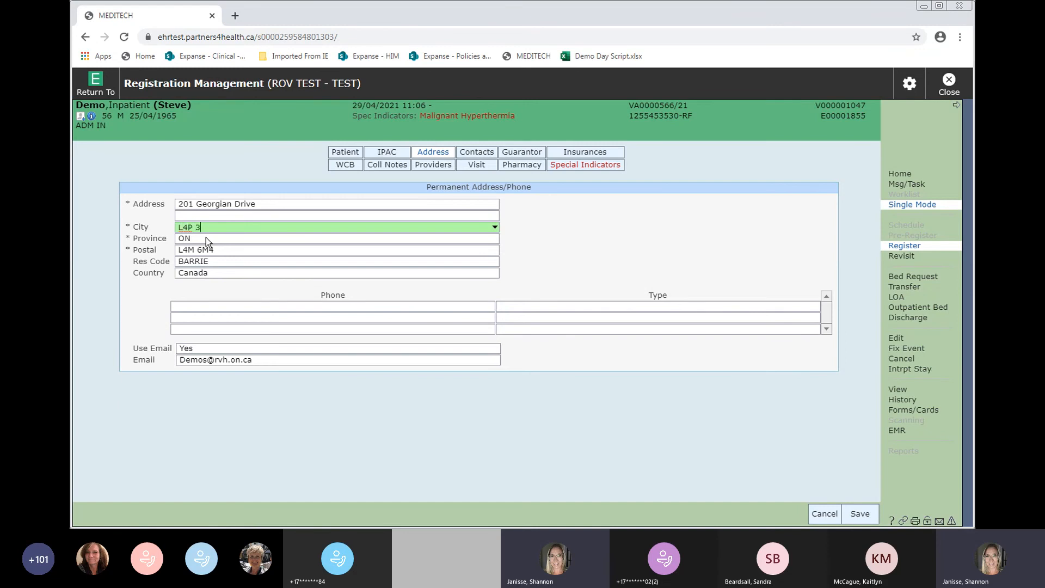
key("Return")
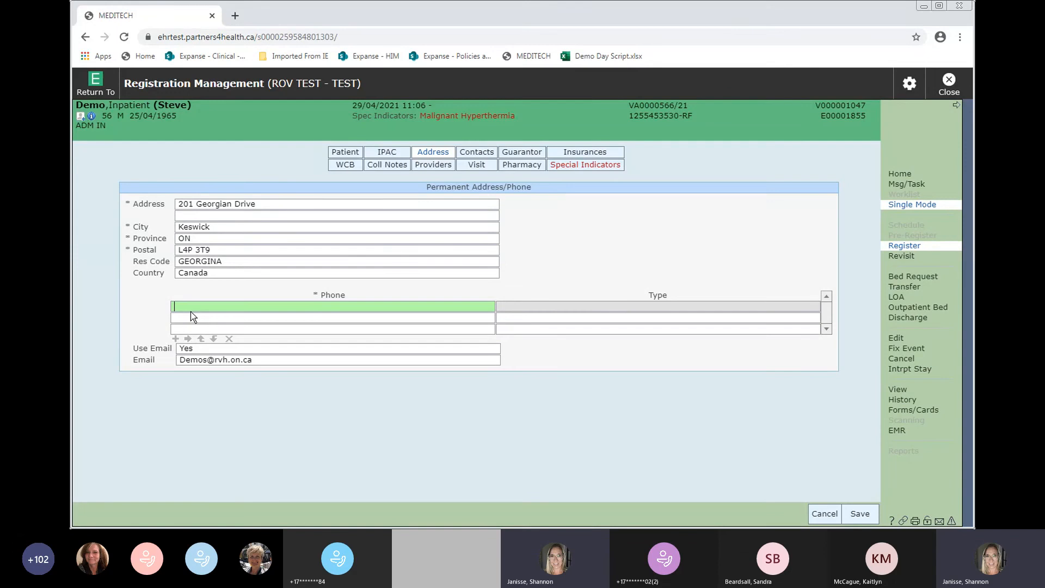
- Enter the patient's phone number and set its type to Cell Phone
key("Tab")
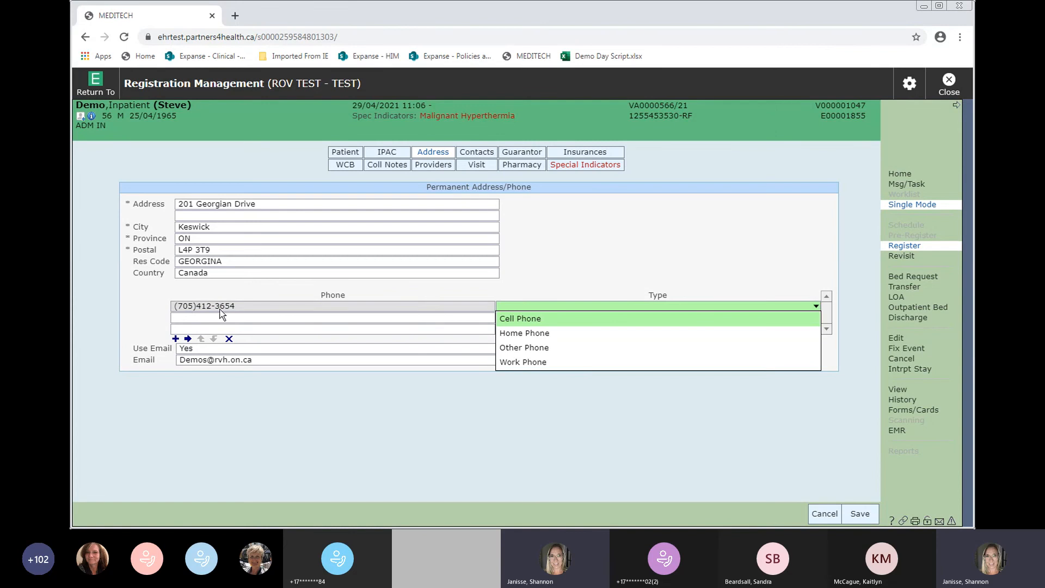
left_click(516, 321)
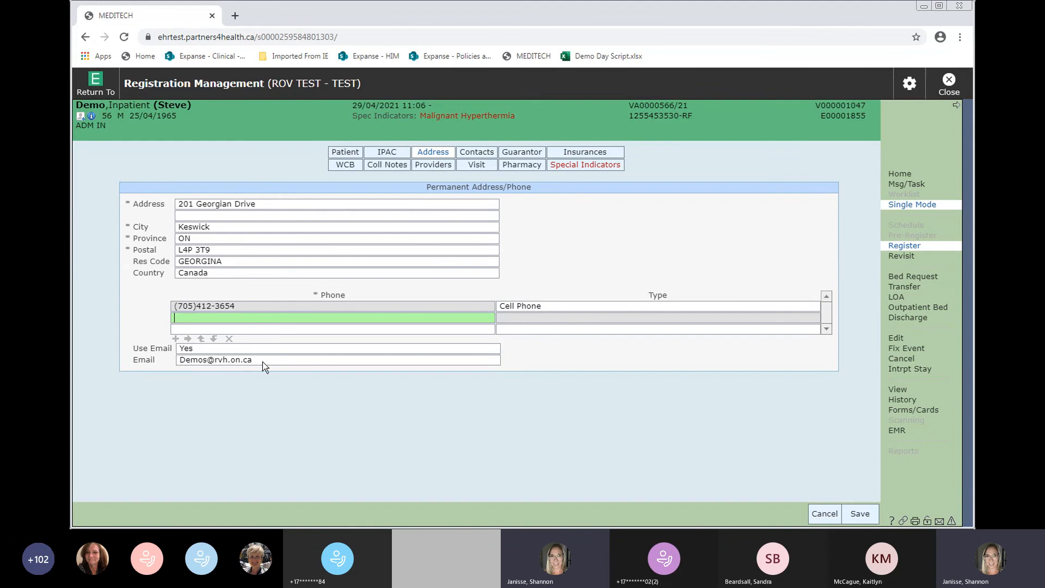
- Accept copying the new phone number to other roles and show the patient's Contacts list
left_click(477, 154)
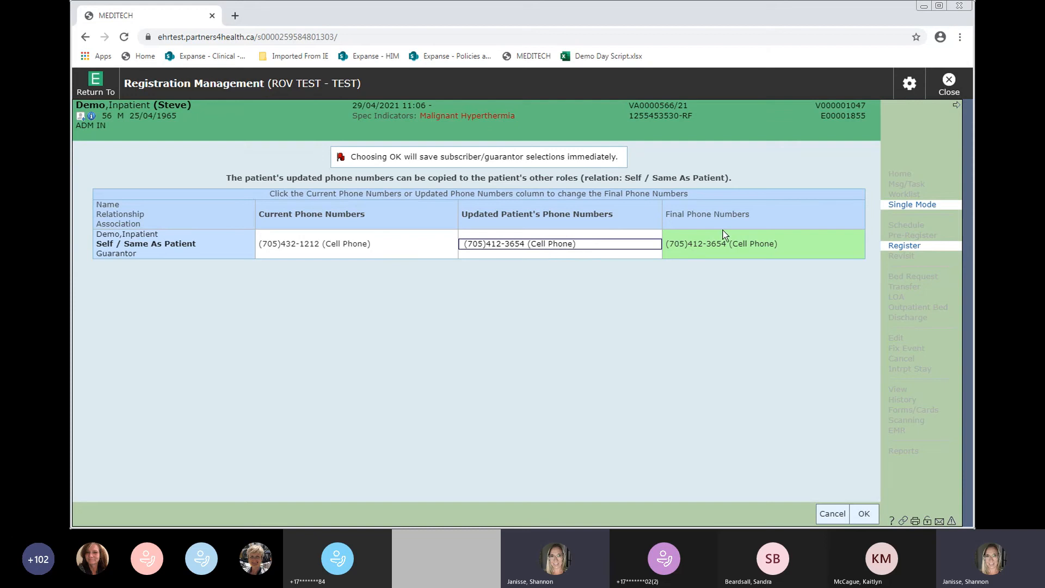
left_click(863, 515)
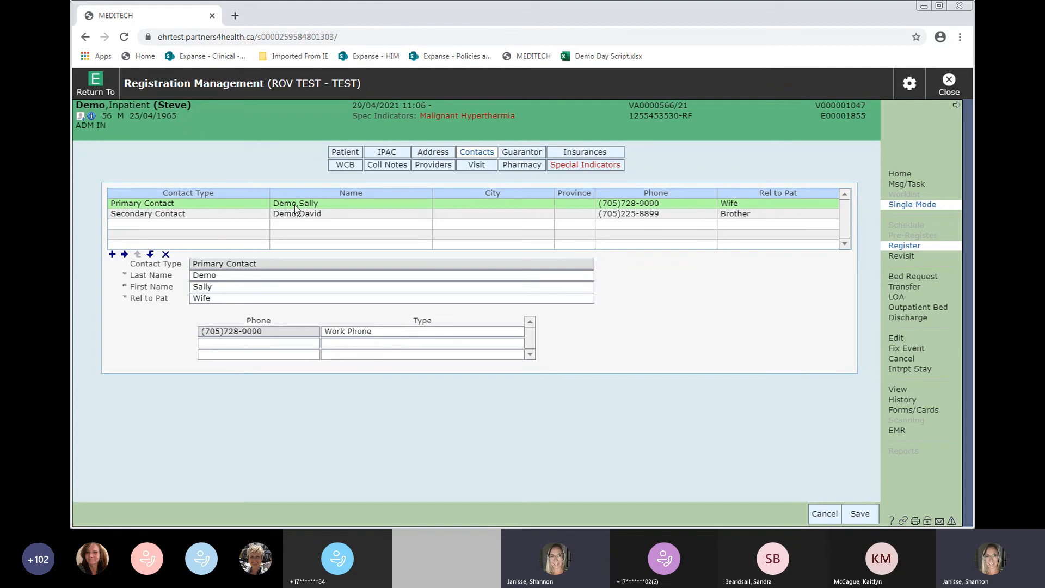
- Review the primary and secondary contacts, then add a Substitute Decision Maker contact entry
left_click(225, 277)
left_click(219, 285)
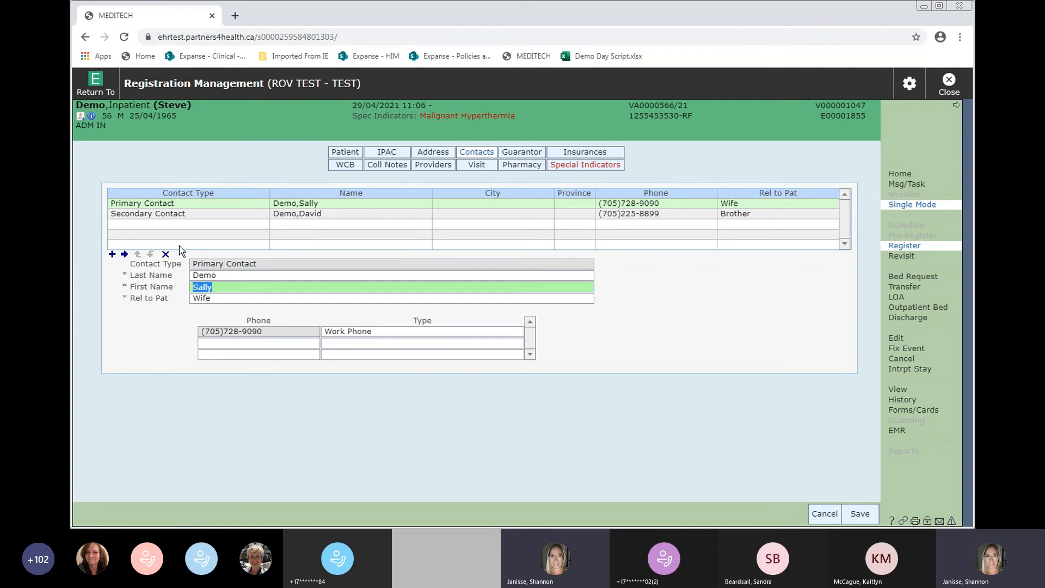
left_click(133, 214)
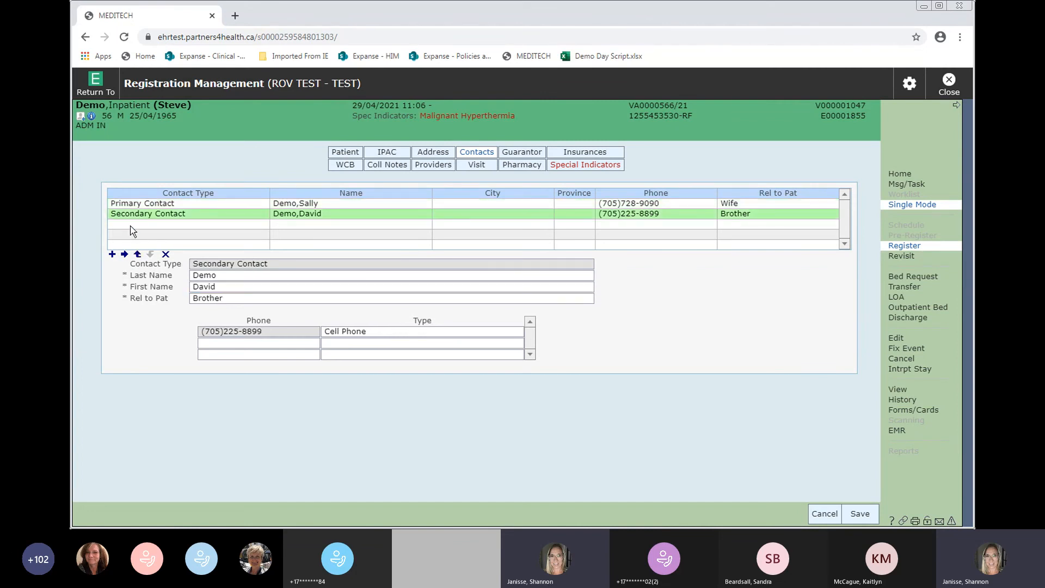
left_click(112, 255)
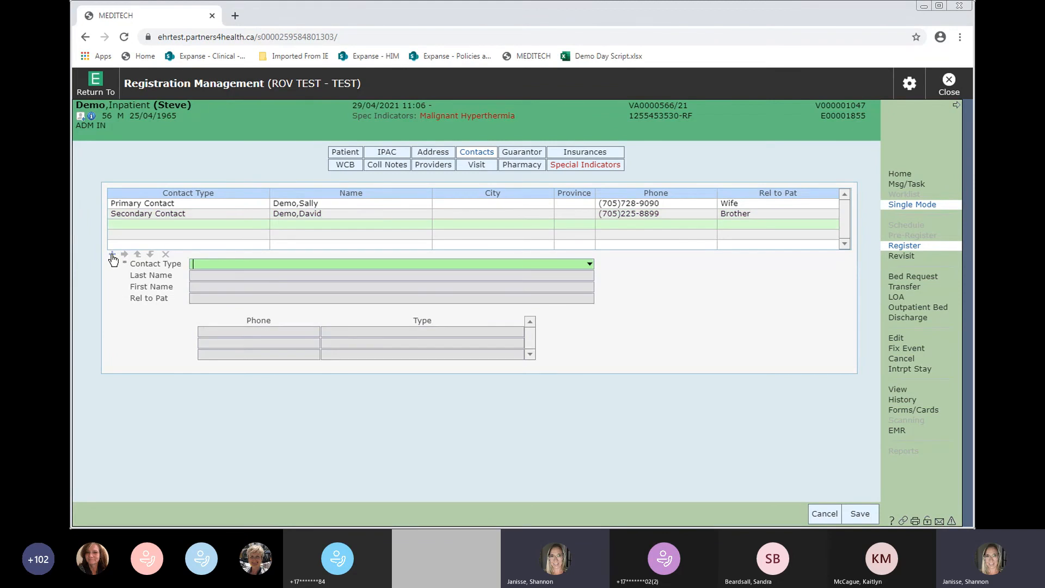
left_click(357, 263)
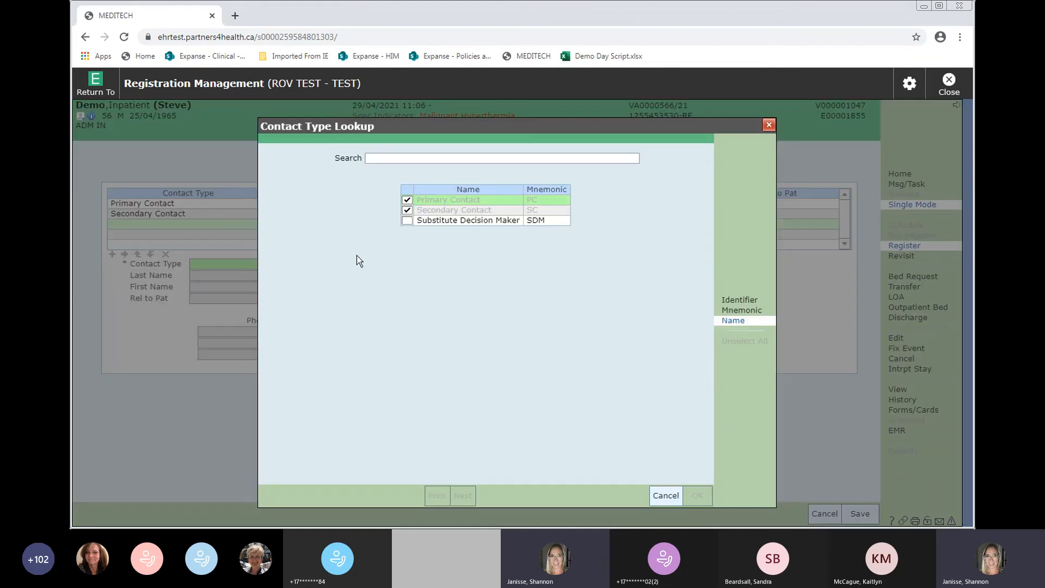
left_click(407, 220)
left_click(690, 497)
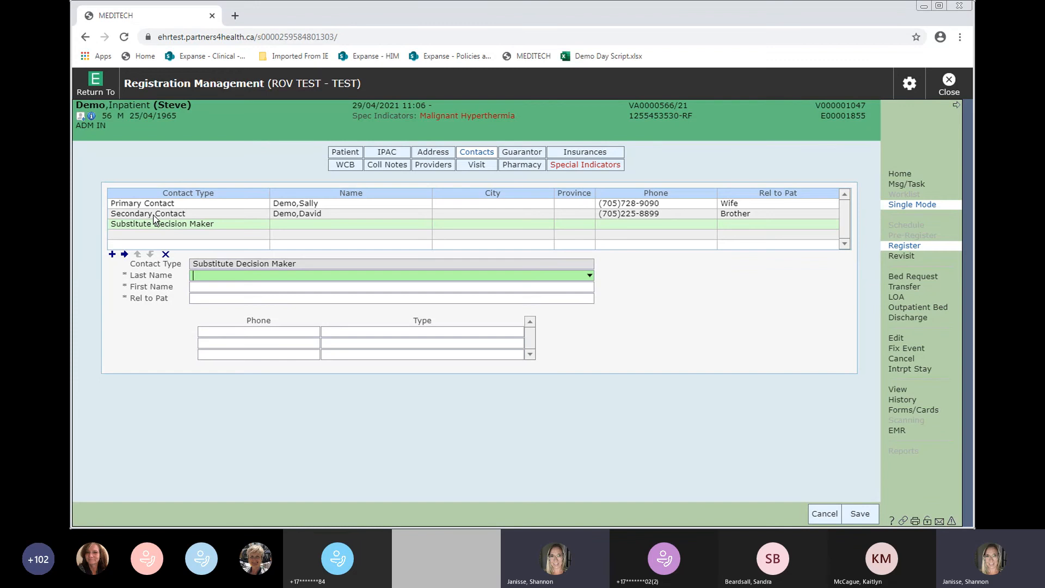
- Remove the new Substitute Decision Maker entry and delete the brother's secondary contact
left_click(165, 254)
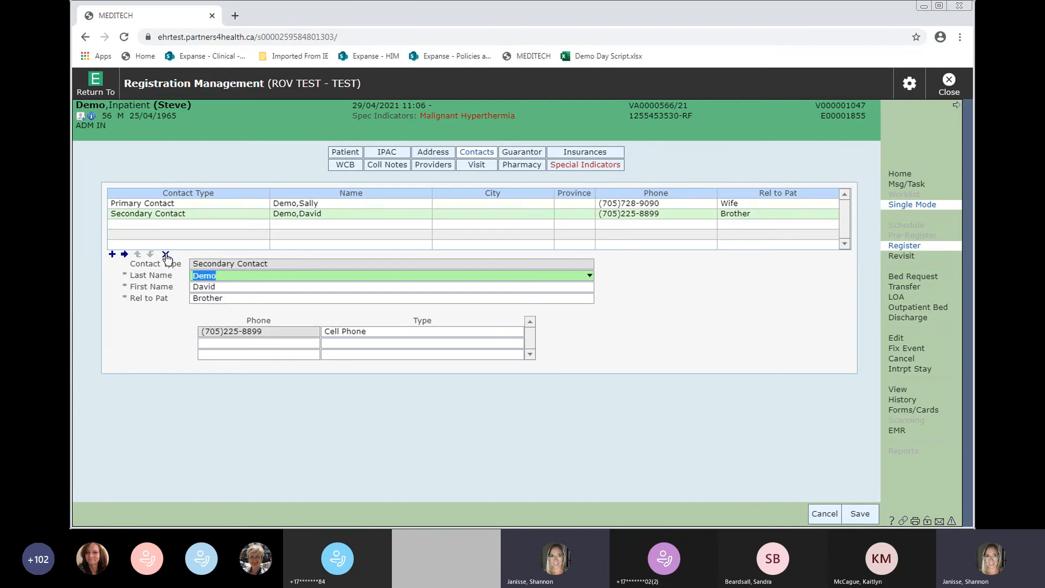
left_click(166, 215)
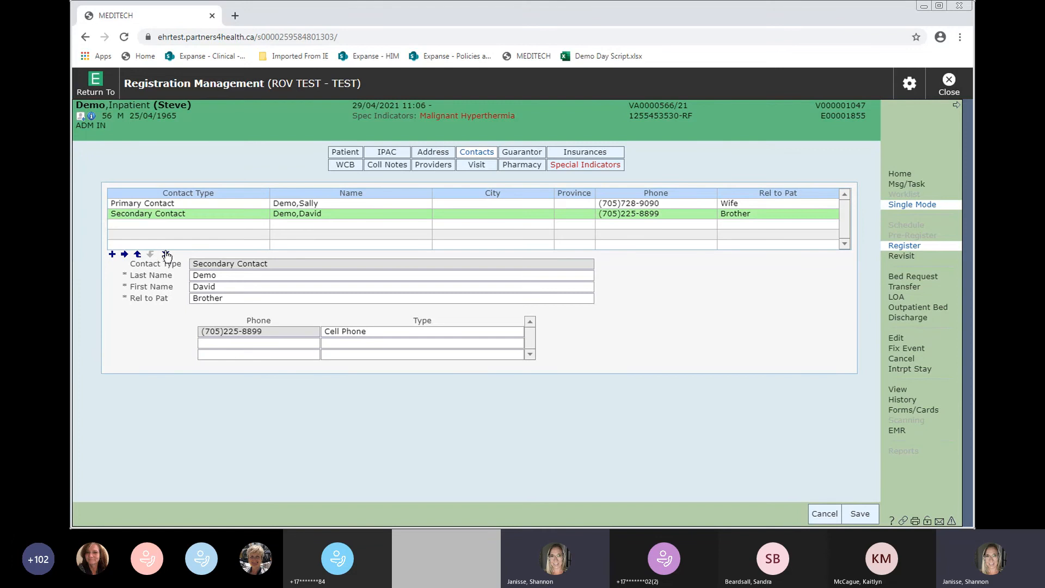
left_click(165, 254)
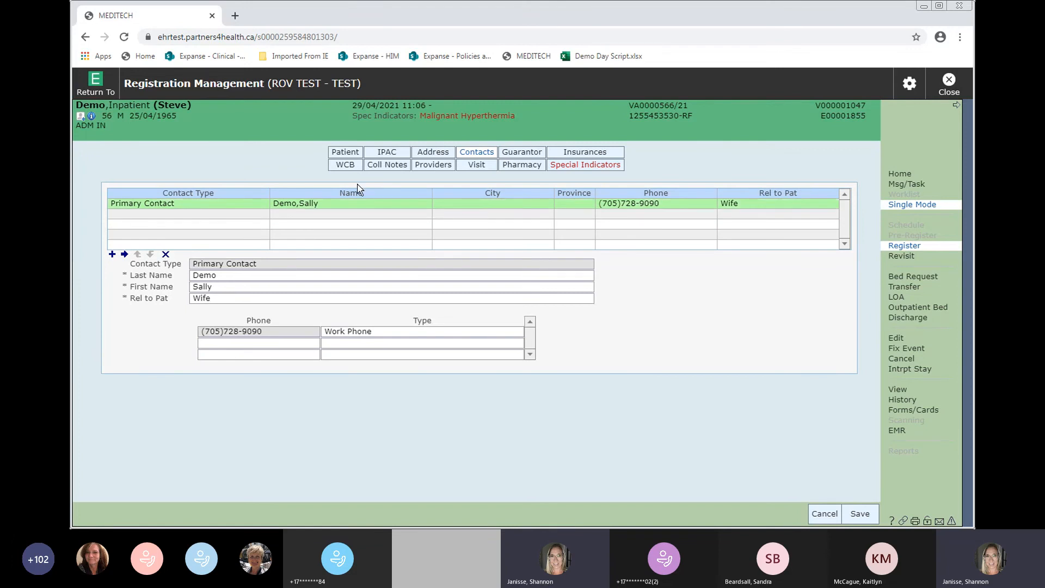
- Review the guarantor, then bring up insurances showing Ontario Health Insrnc Plan
left_click(519, 157)
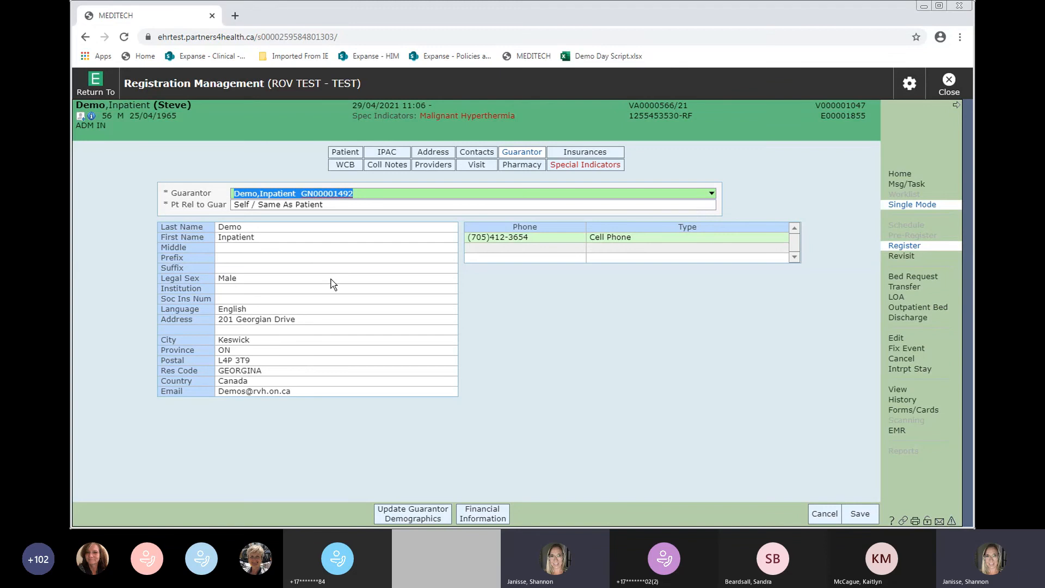
left_click(606, 157)
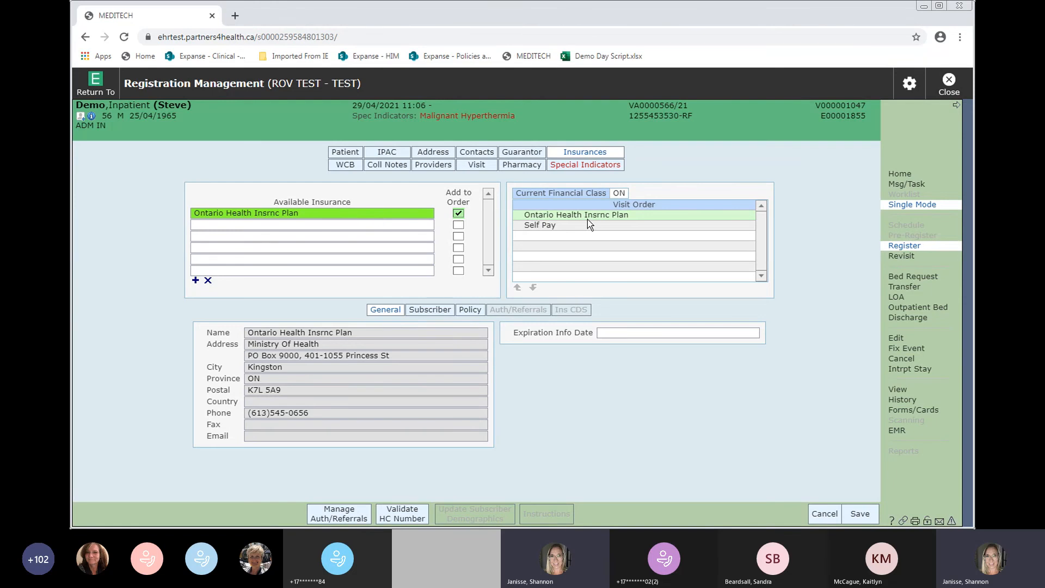
- Add Green Shield (GS) as a second insurance after Ontario Health Insrnc Plan
left_click(266, 224)
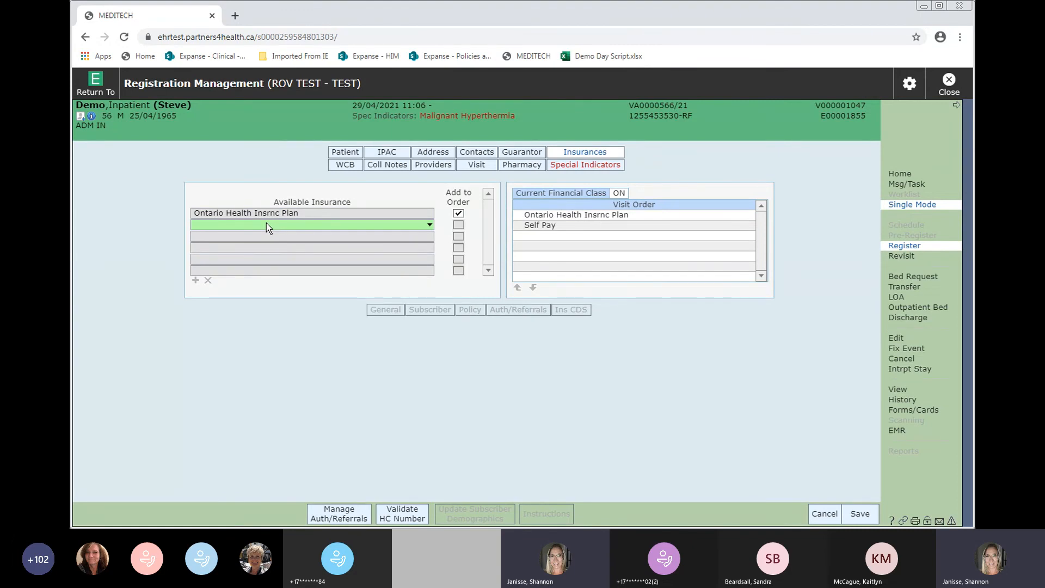
type("GS")
key("BackSpace")
key("BackSpace")
key("F9")
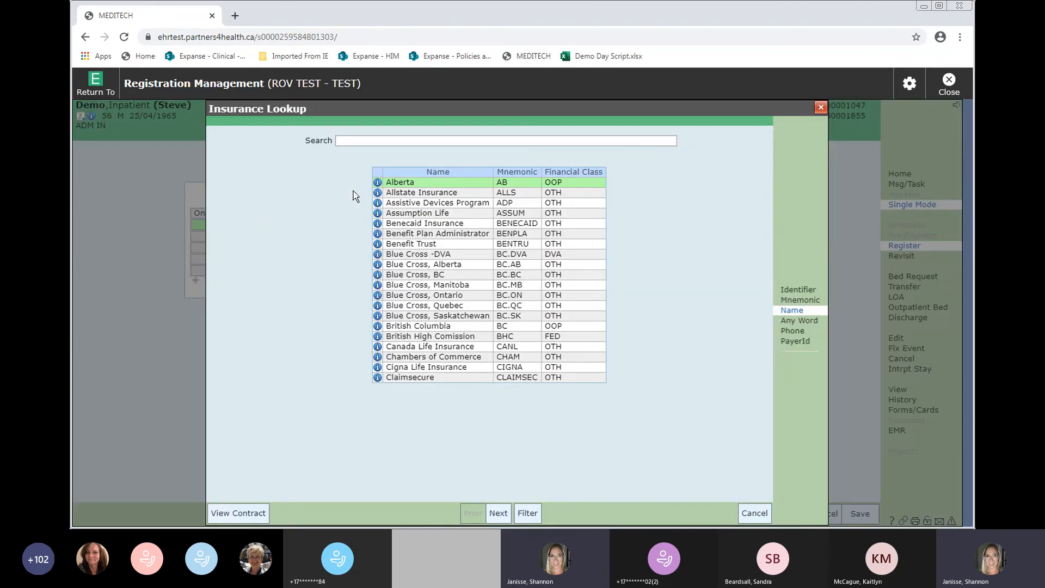
left_click(755, 511)
type("GS")
key("Return")
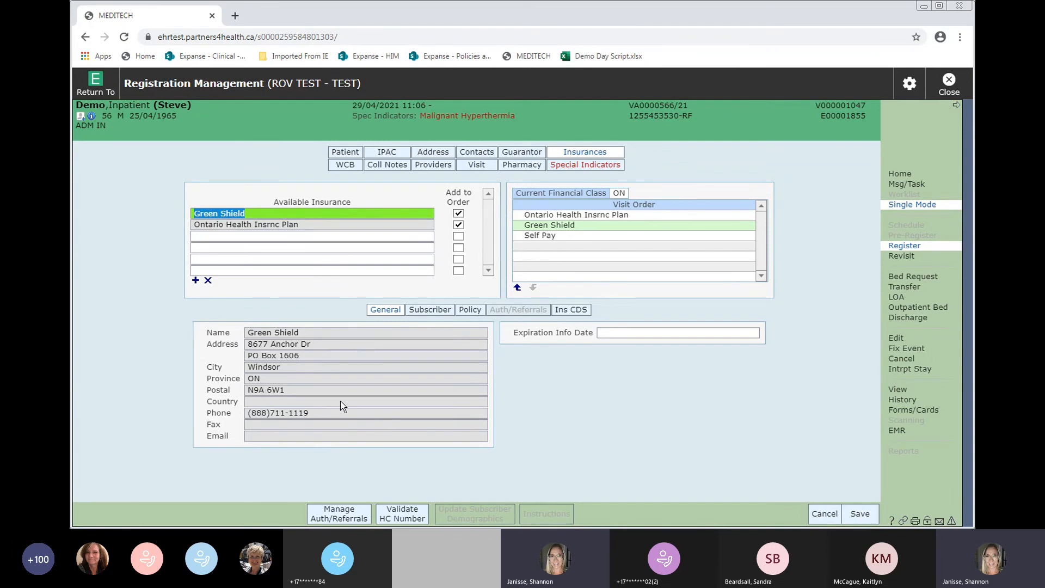
- Make the patient the self subscriber for the Green Shield insurance
left_click(423, 314)
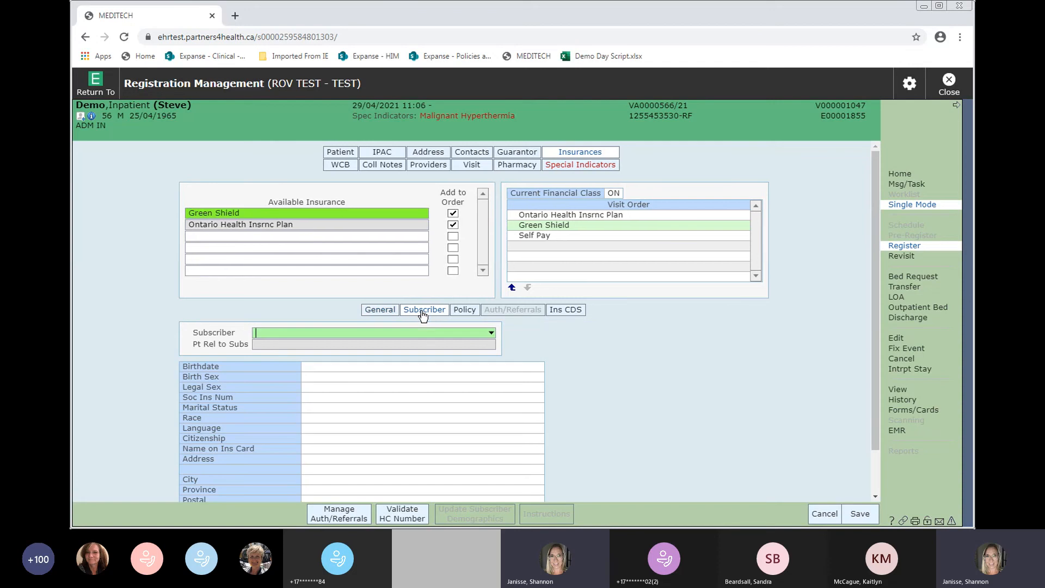
left_click(282, 331)
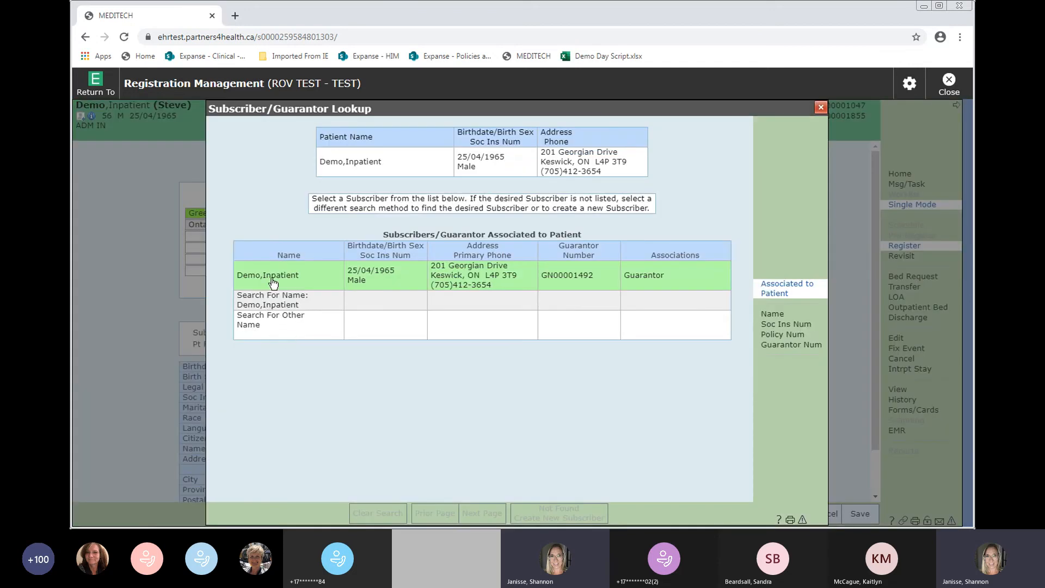
left_click(316, 279)
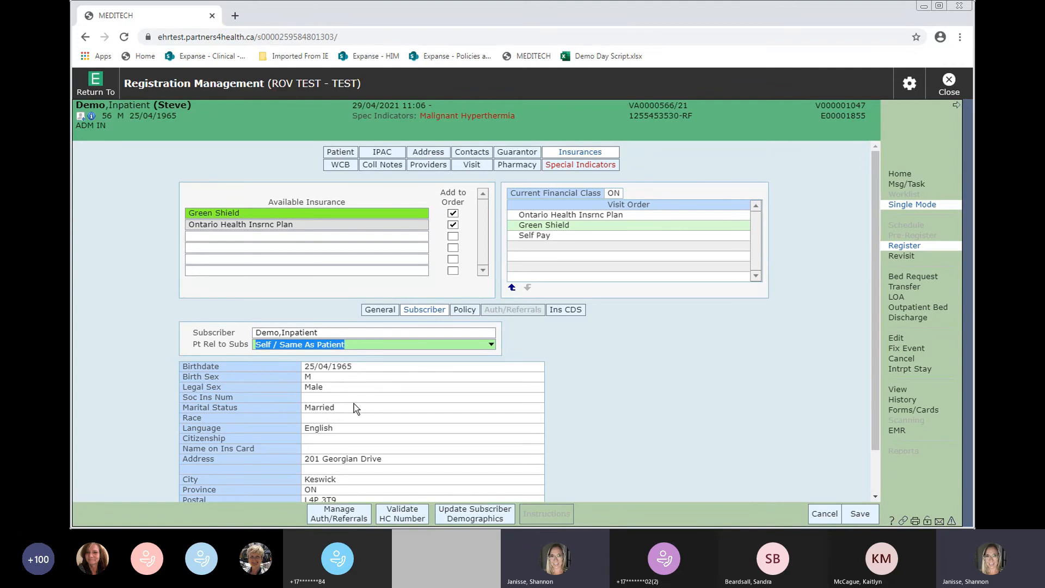
- Enter the patient's Green Shield policy number and proceed to the WCB employer page
left_click(464, 310)
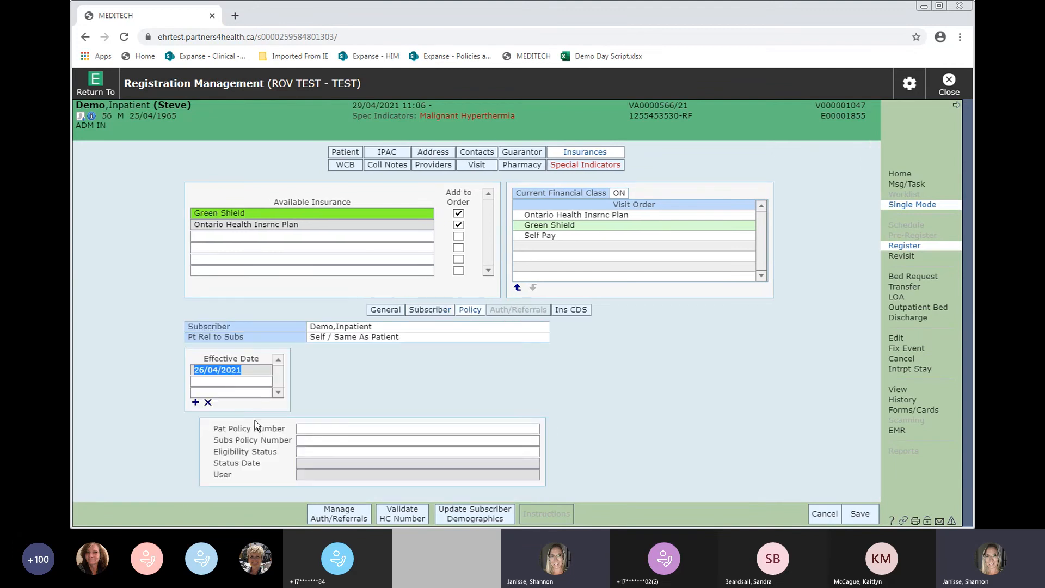
left_click(308, 429)
type("123456")
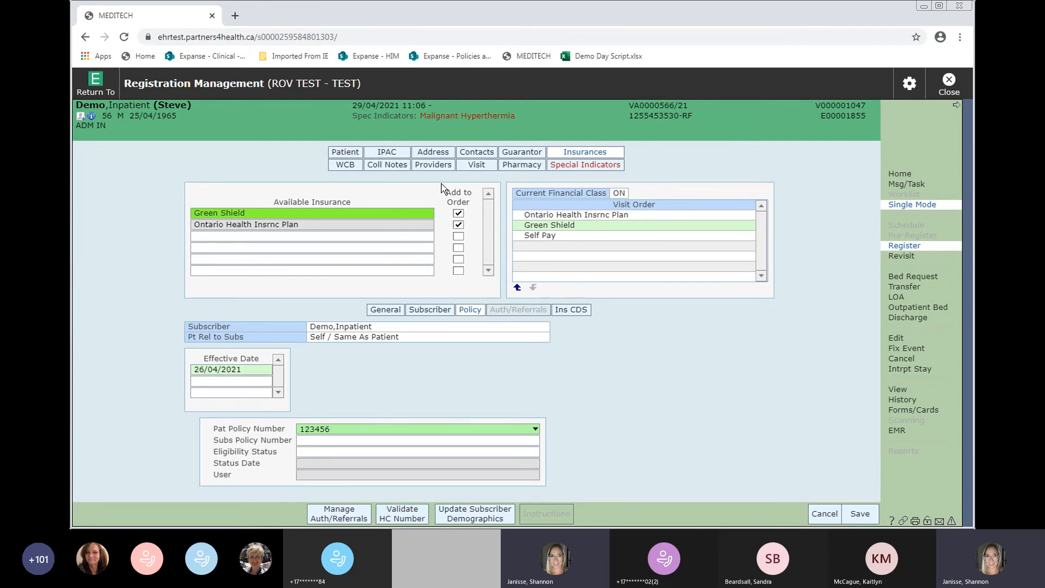
left_click(354, 170)
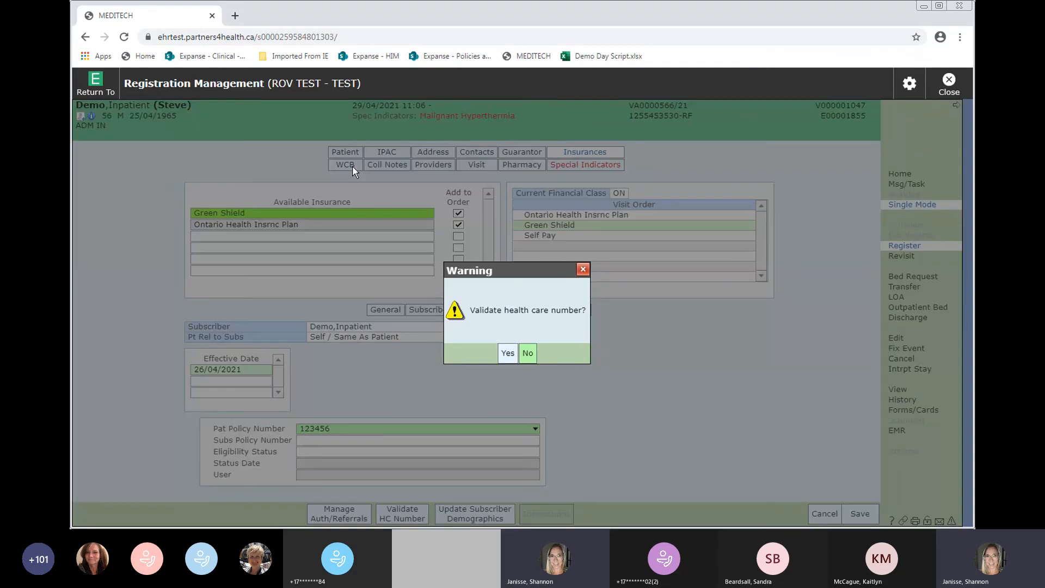
key("Return")
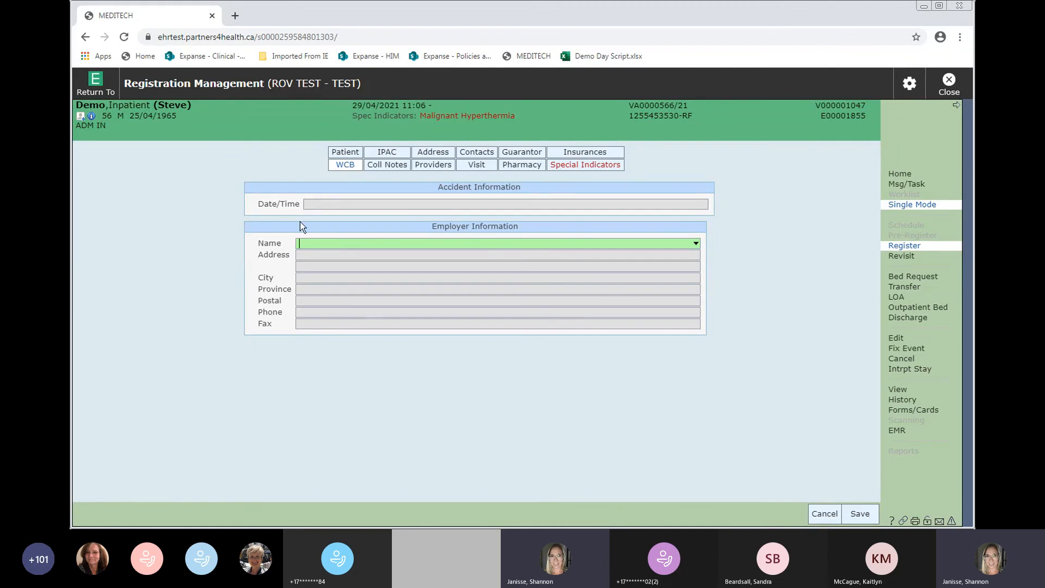
- Set the employer to Royal Victoria Hospital, declining to copy it to other roles
left_click(317, 203)
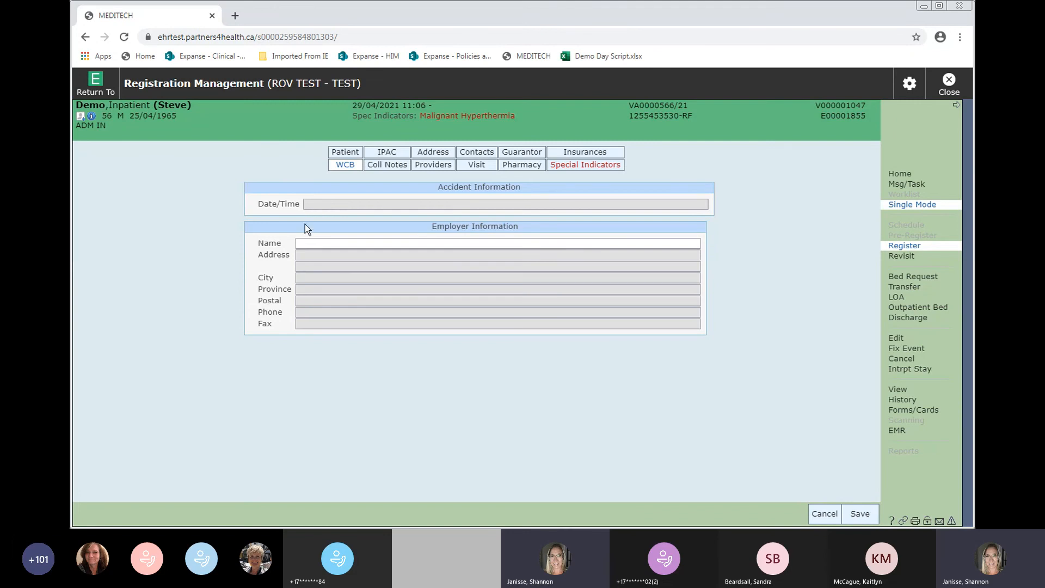
left_click(305, 245)
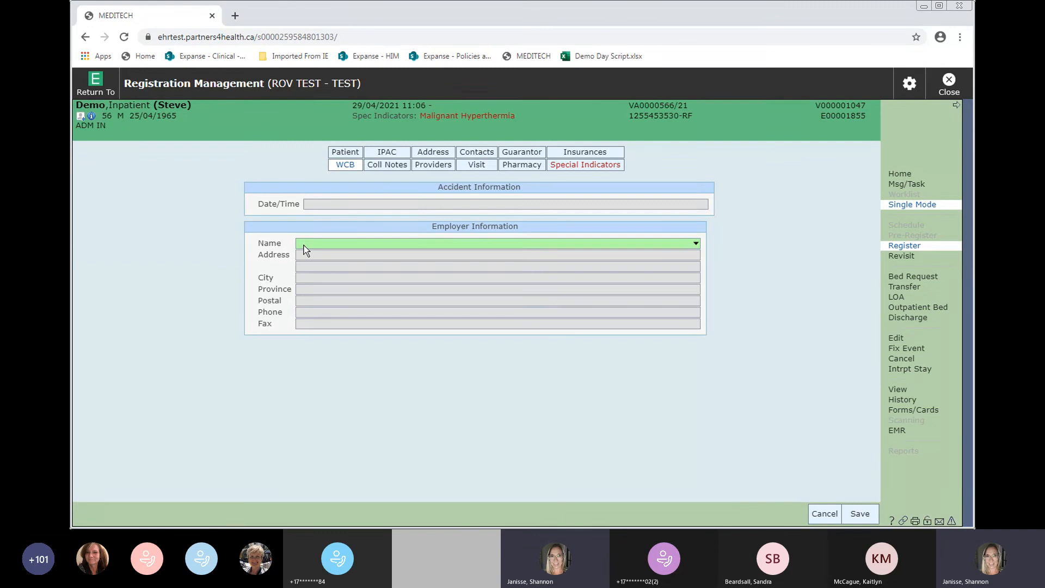
key("F9")
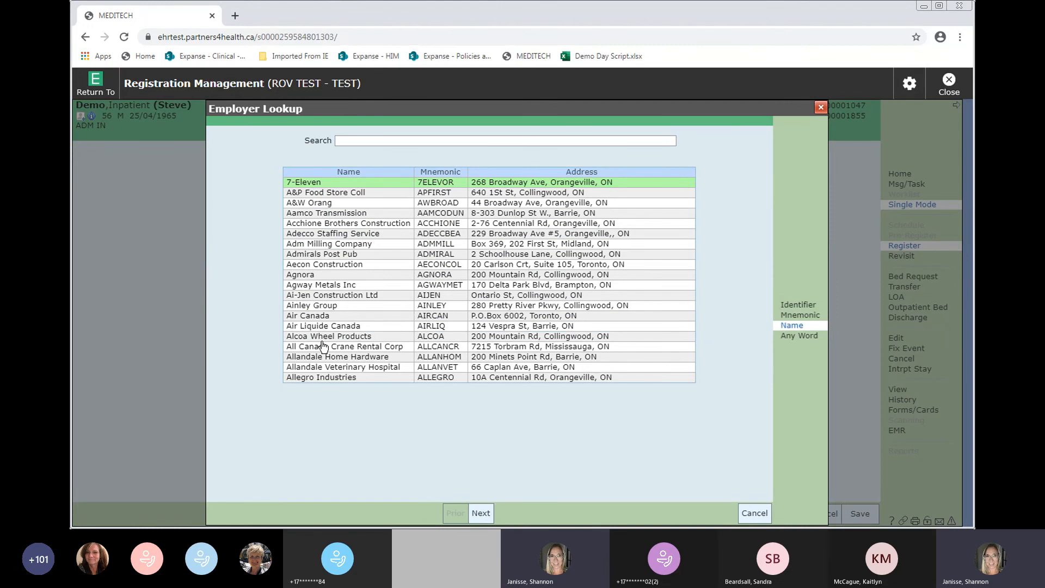
left_click(756, 513)
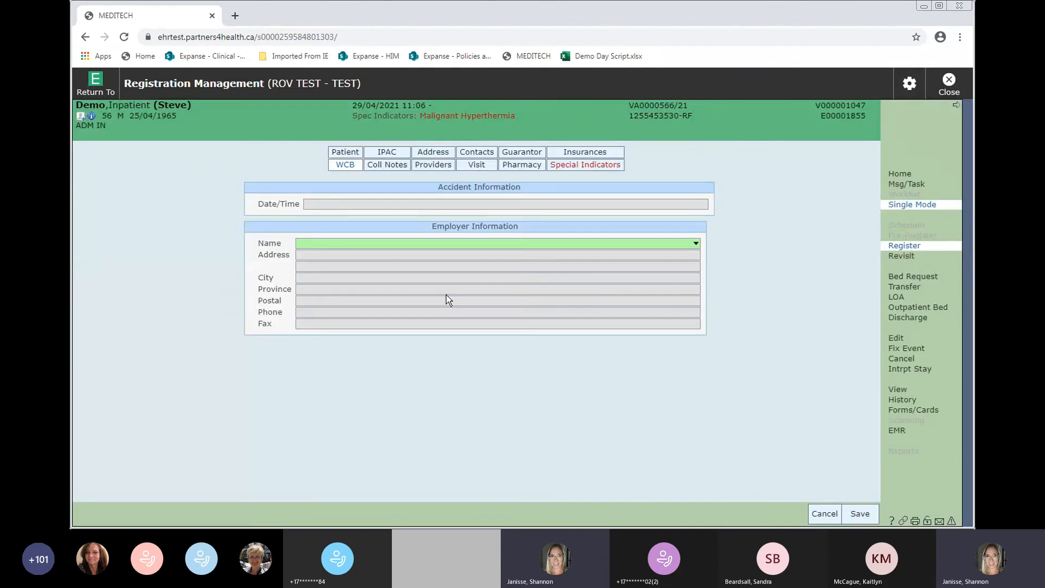
type("R")
key("Return")
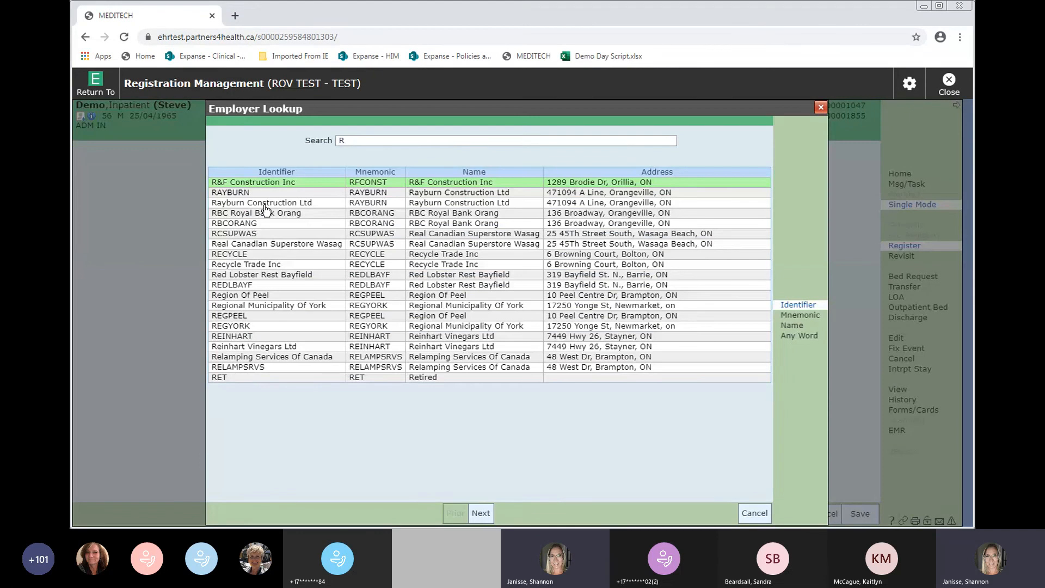
left_click(479, 513)
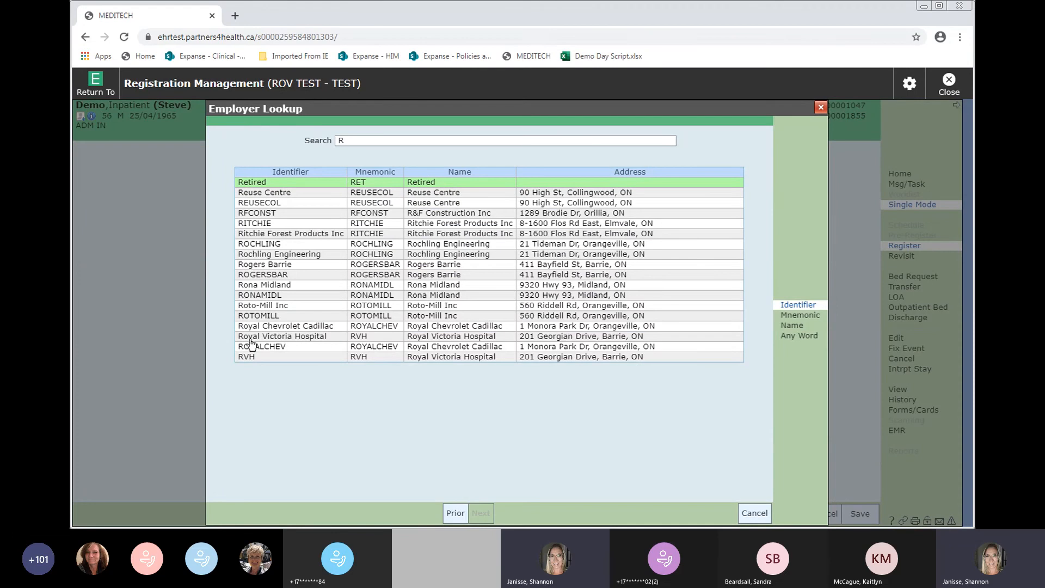
left_click(250, 338)
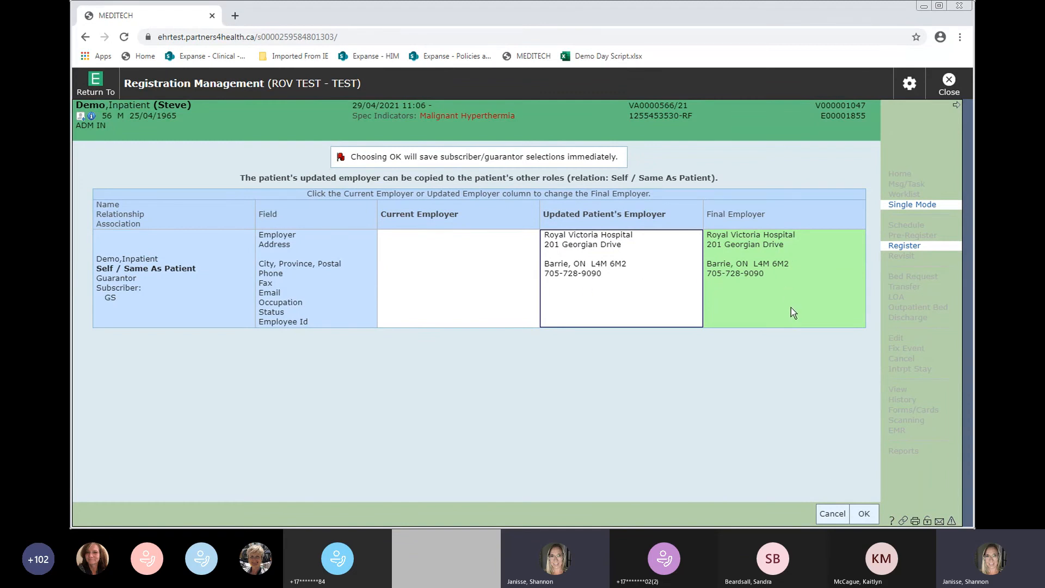
left_click(832, 514)
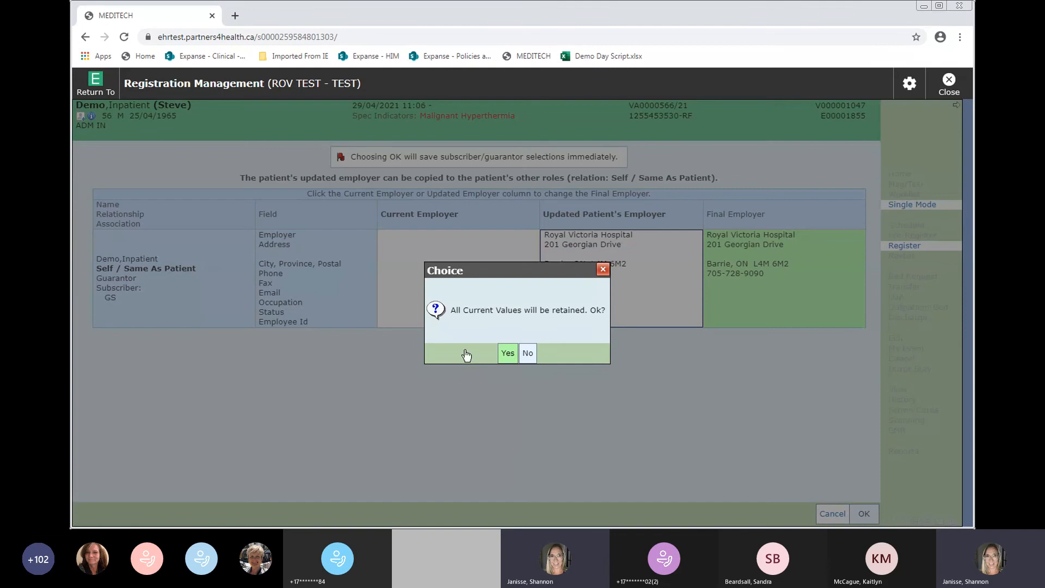
left_click(507, 353)
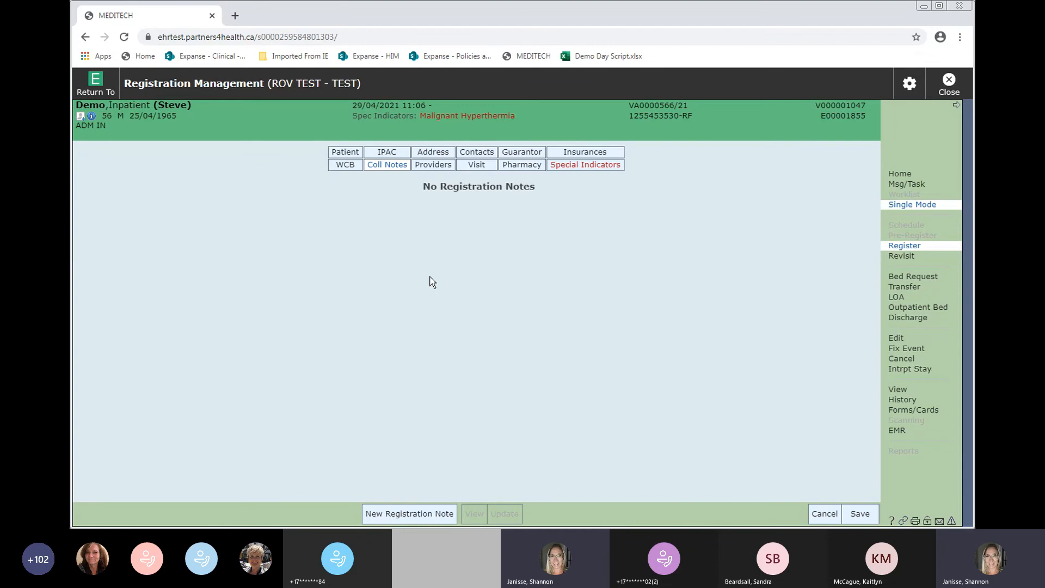
- Start a new registration note with its category set to Insurance
left_click(396, 515)
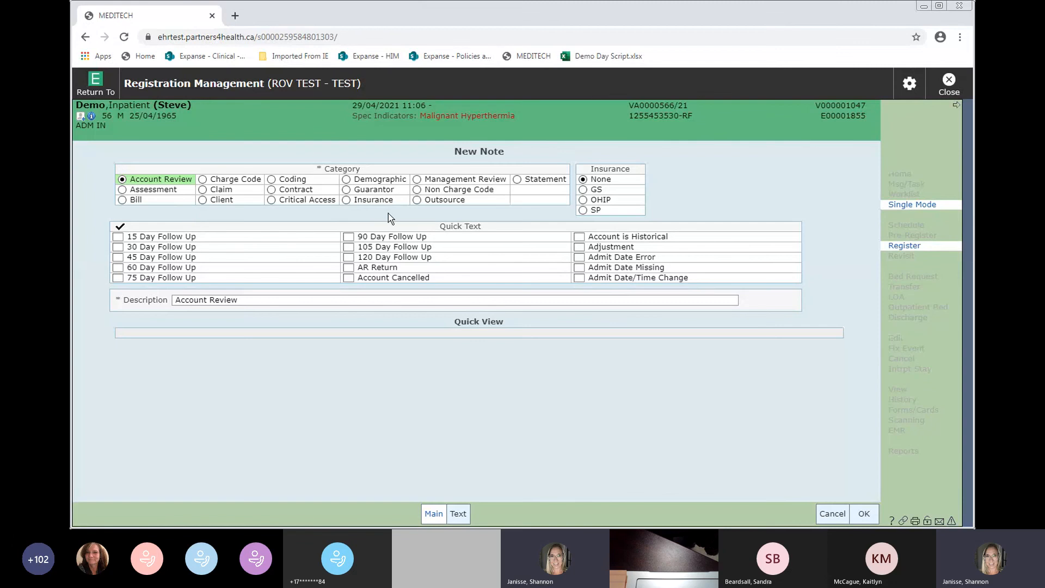
left_click(346, 201)
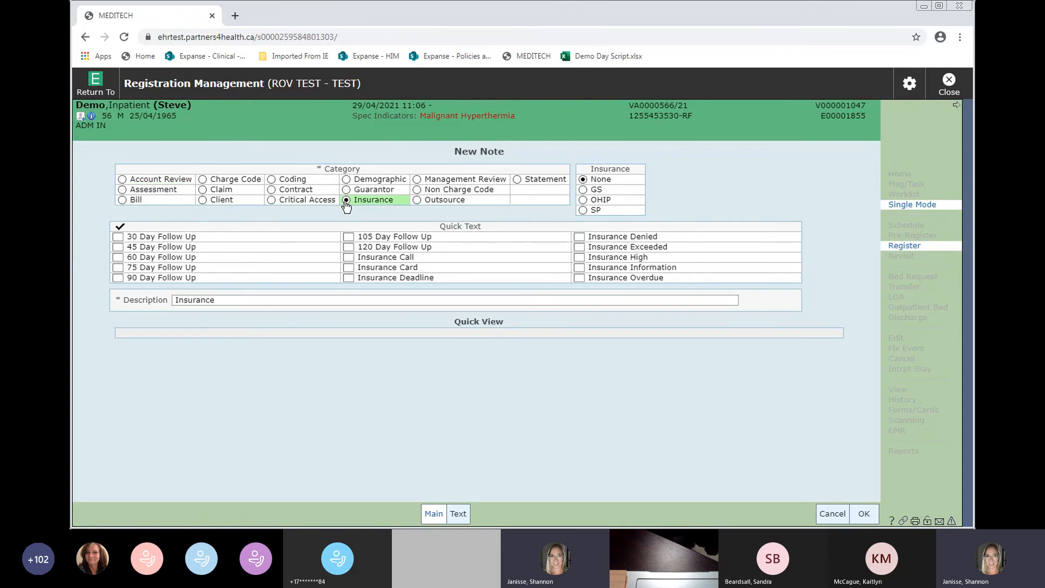
- Write and save the Insurance note 'Pt is not sure if GS has semi or private coverage'
left_click(457, 514)
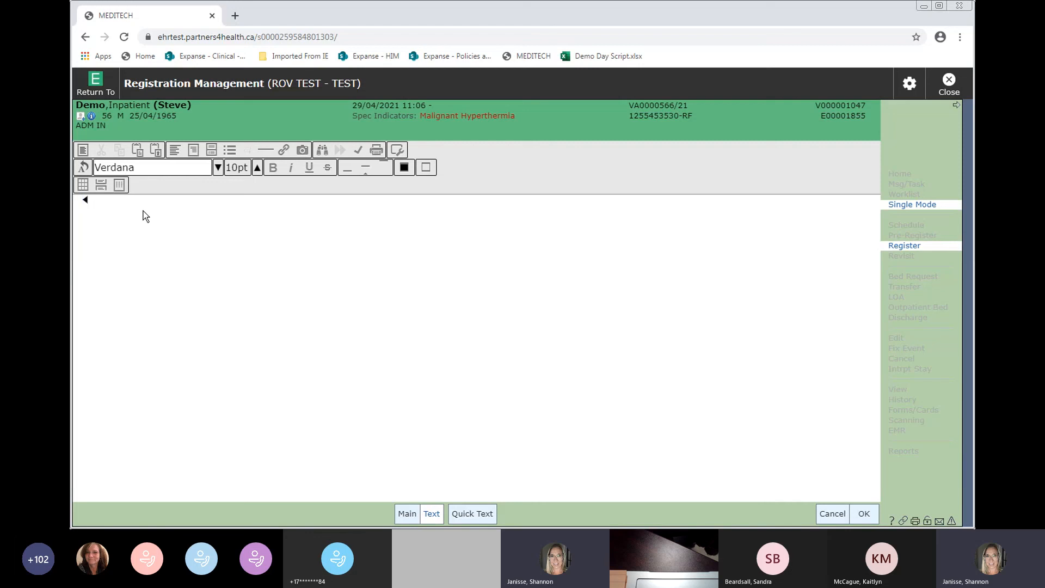
type("PT IS")
key("BackSpace")
key("BackSpace")
key("BackSpace")
key("BackSpace")
key("BackSpace")
key("BackSpace")
type("Pt is not sure if GS has semi or private coverage")
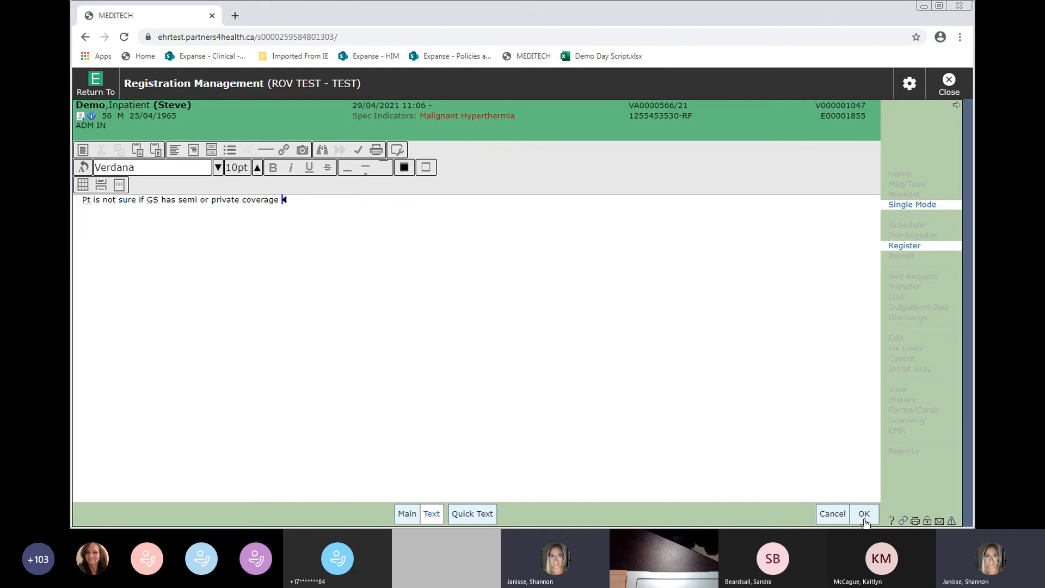
left_click(865, 514)
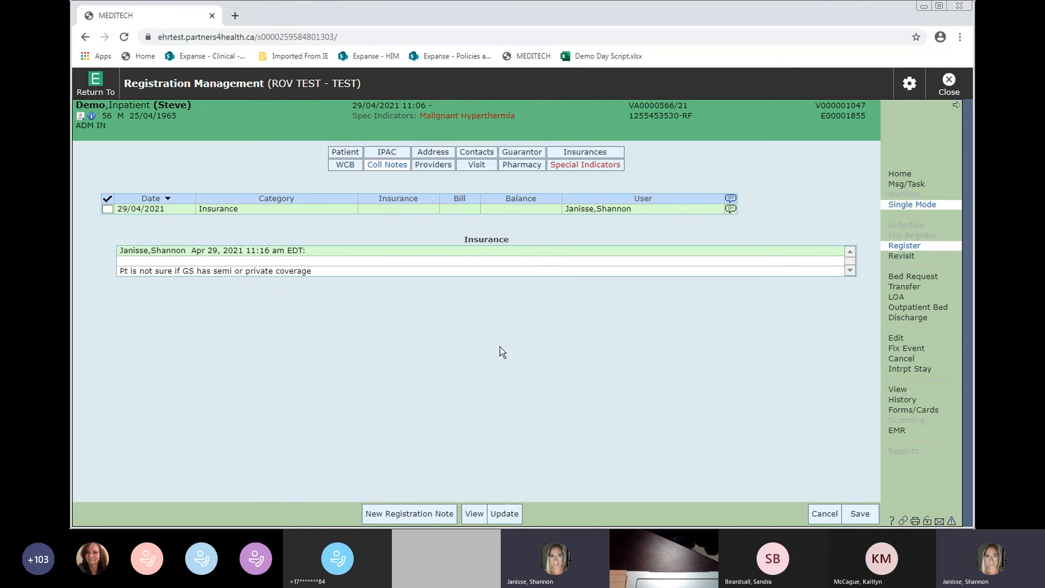
- Look up and assign the surgical physician already listed as Admit Provider as Attending Provider
left_click(432, 165)
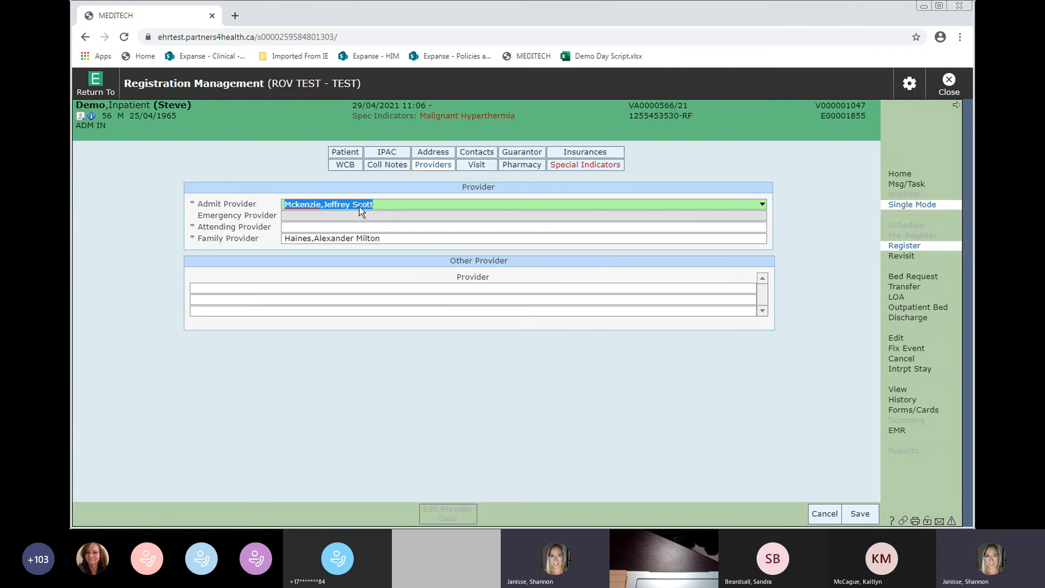
left_click(293, 217)
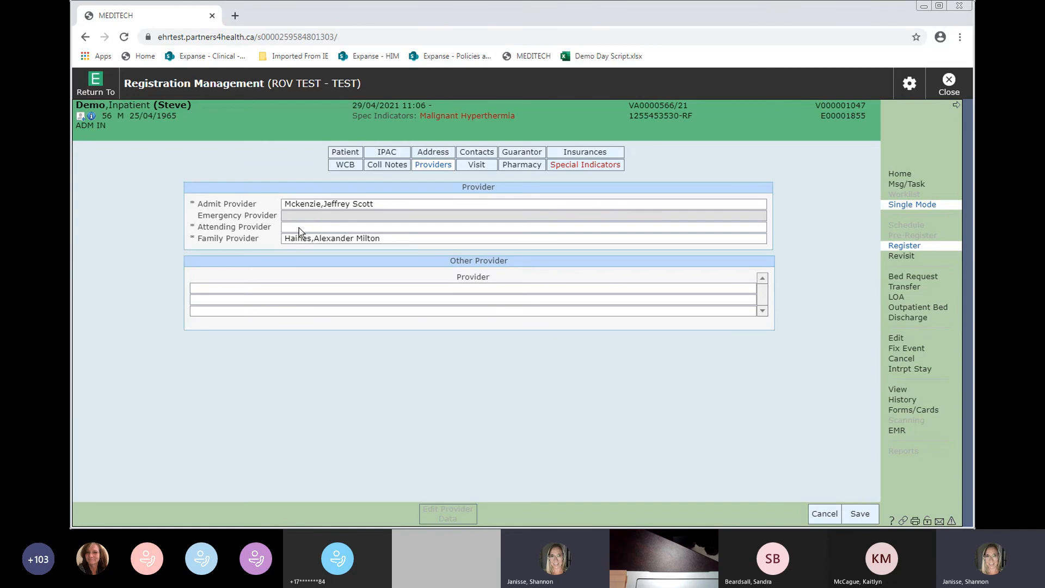
left_click(299, 228)
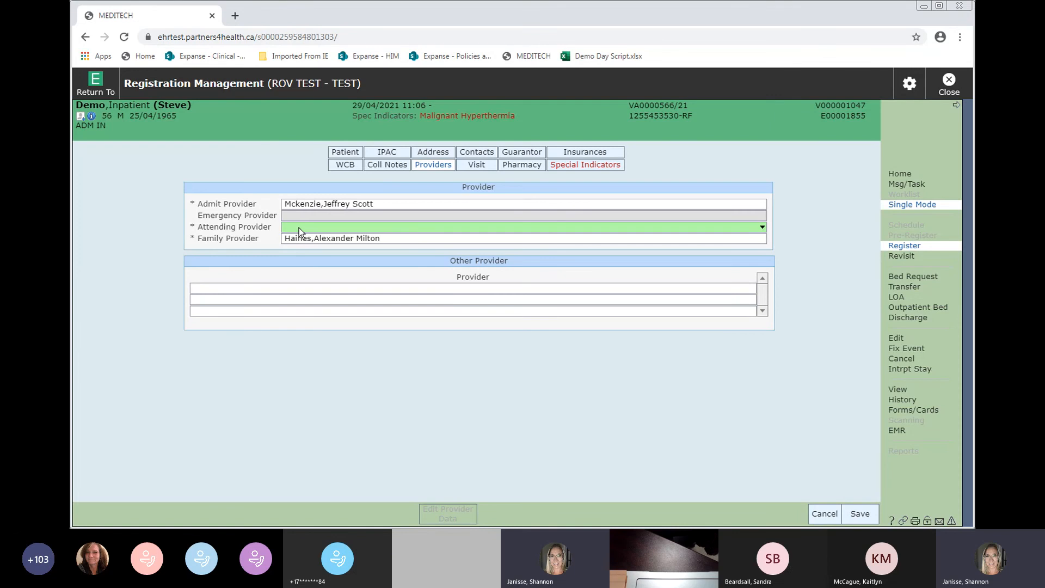
type("mcken")
key("Tab")
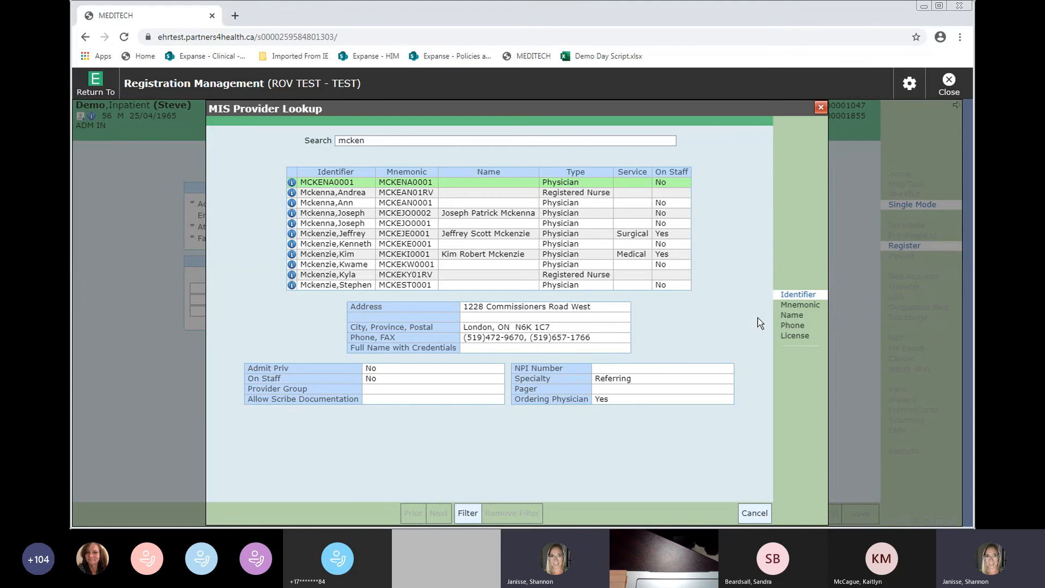
key("Down")
key("Down")
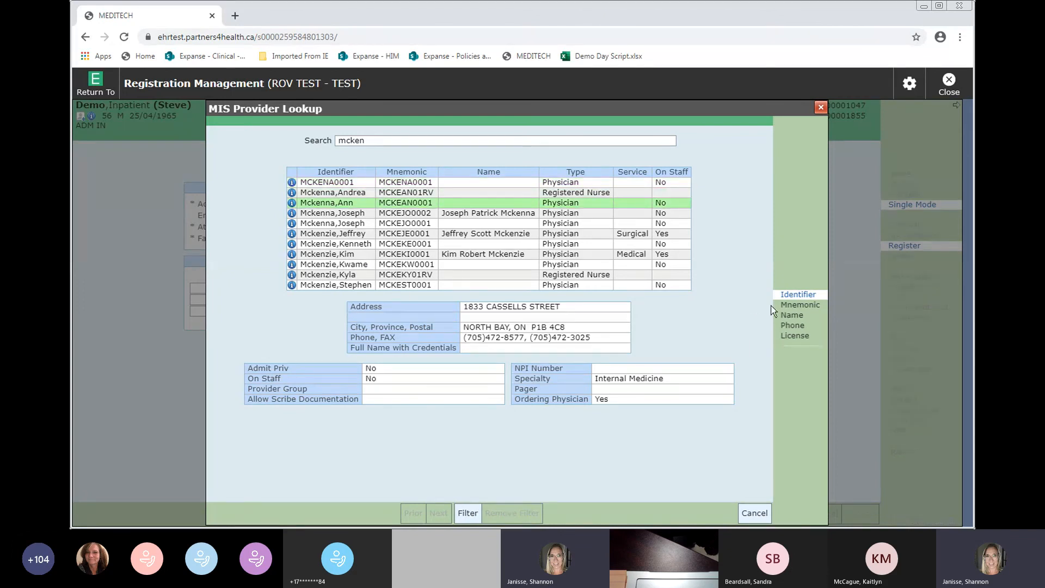
left_click(809, 308)
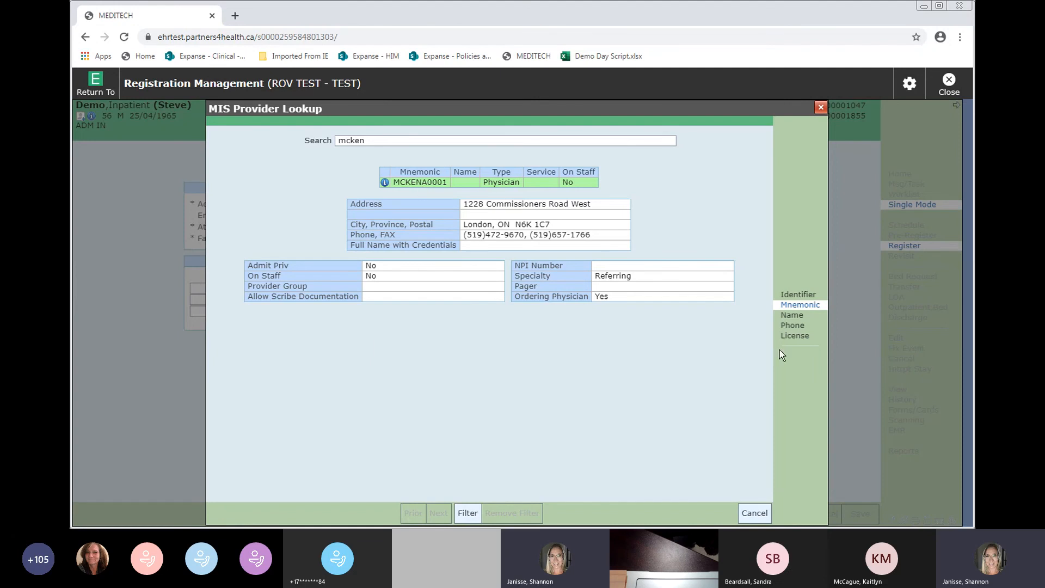
left_click(793, 320)
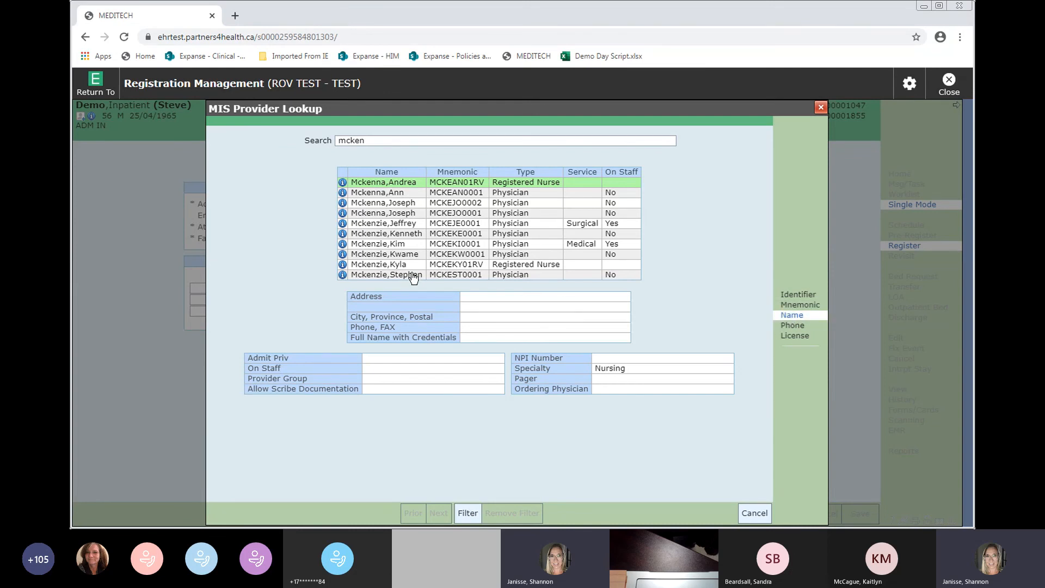
double_click(406, 225)
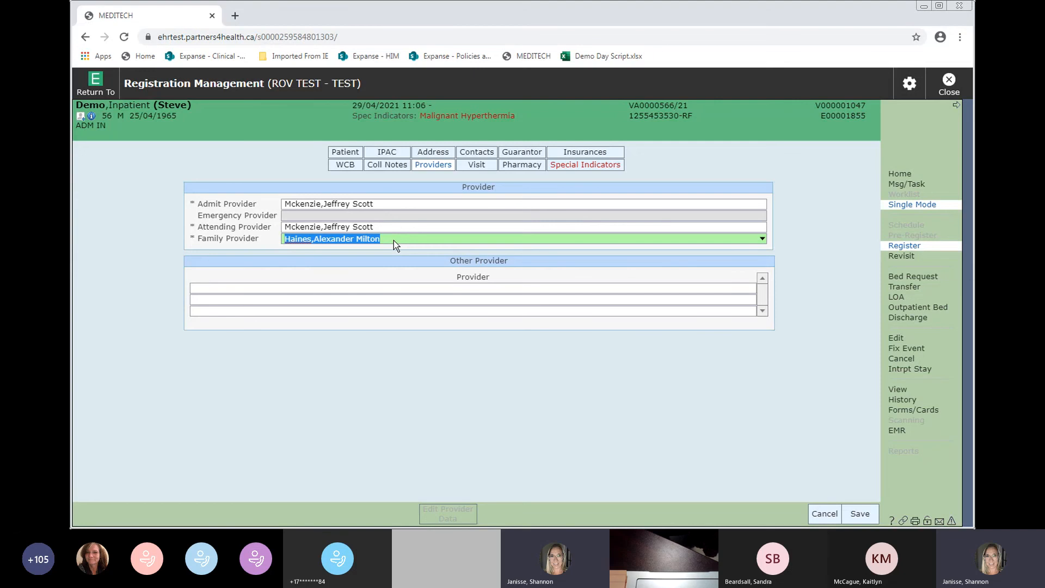
- Replace the existing Family Provider with a family-practice physician chosen from the provider lookup
key("BackSpace")
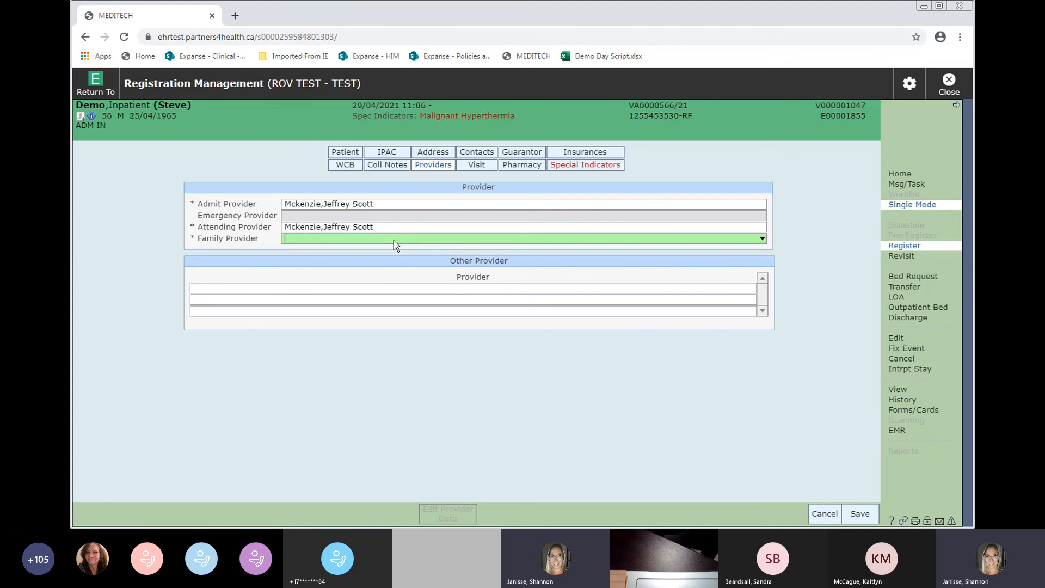
type("bed")
key("Return")
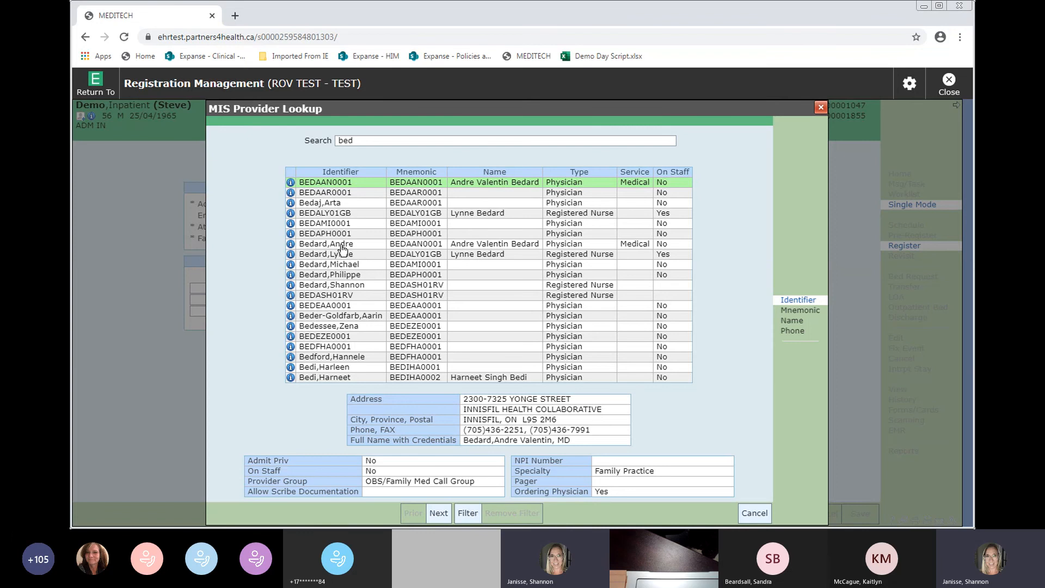
key("Down")
key("Down")
key("Down")
key("Down")
key("Down")
key("Down")
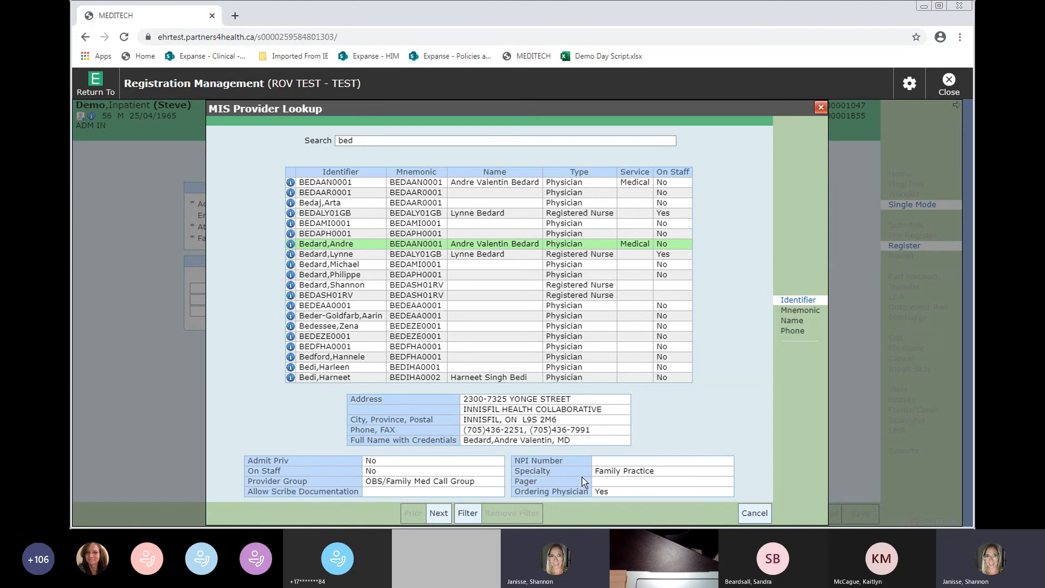
double_click(348, 246)
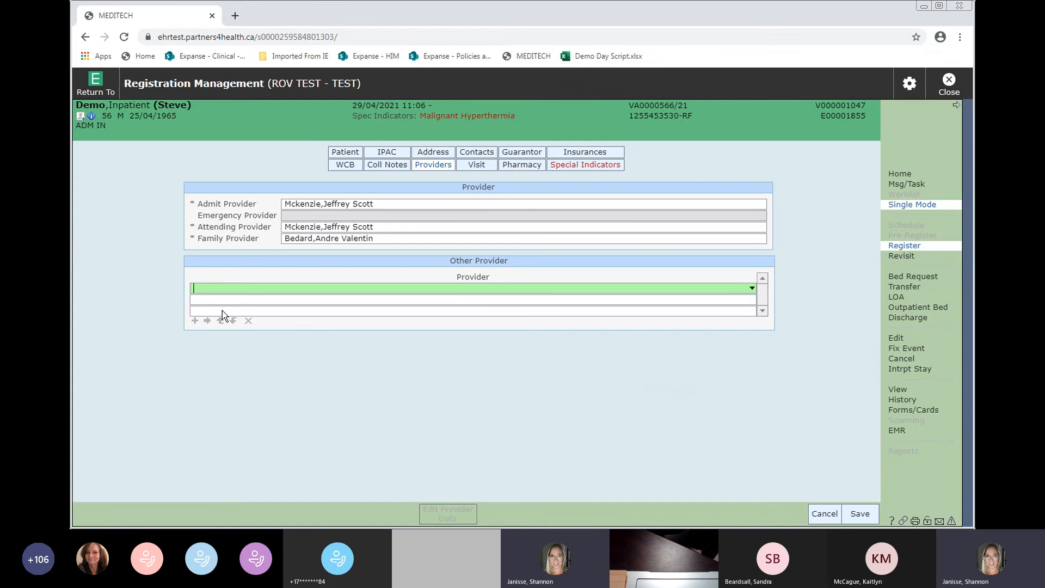
- Set Admit Category Urgent, Arrival Mode Ambulance and Entry Code Direct on the Visit screen
left_click(473, 169)
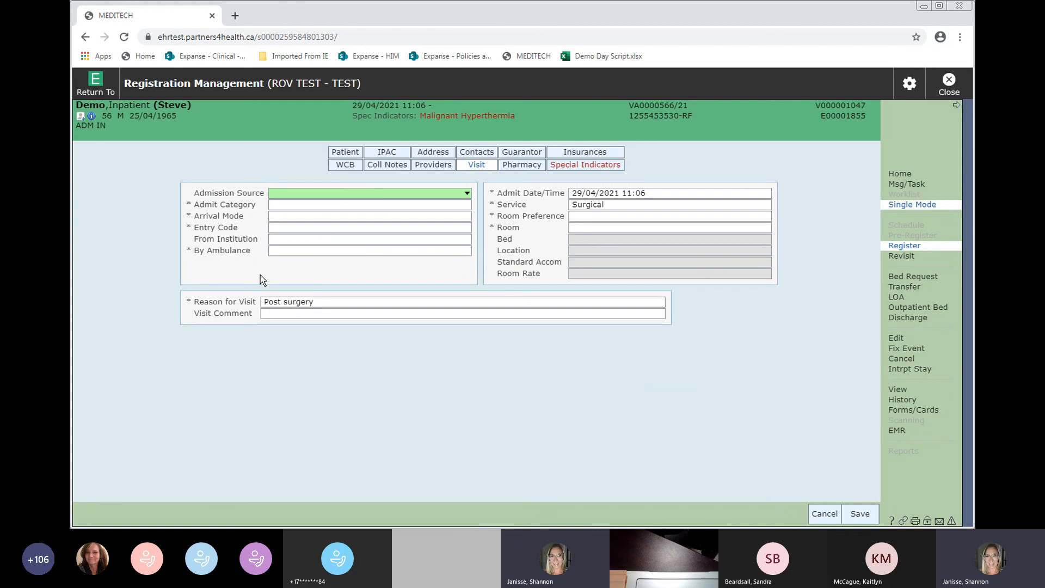
key("Tab")
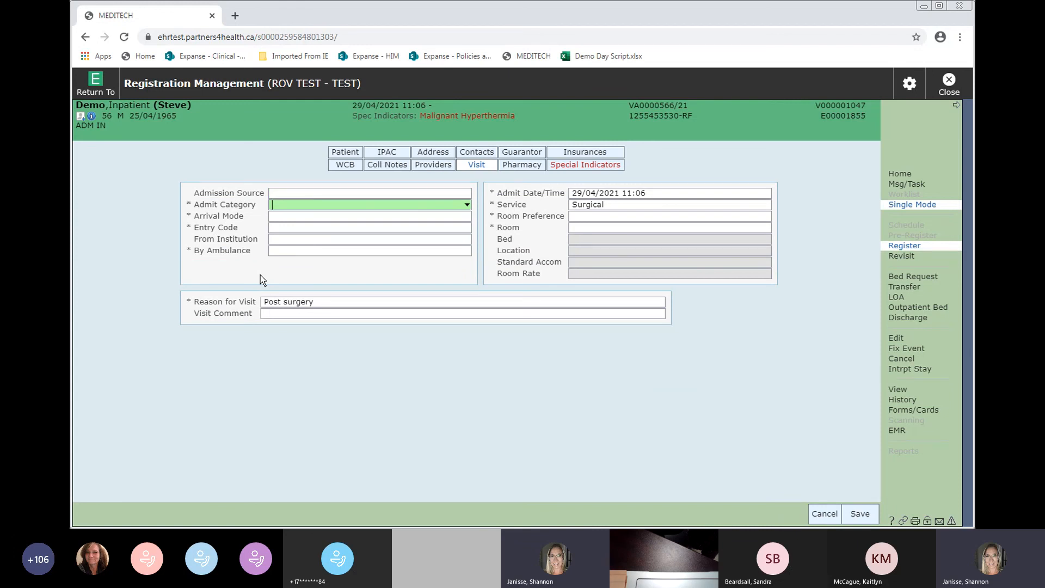
key("alt+Down")
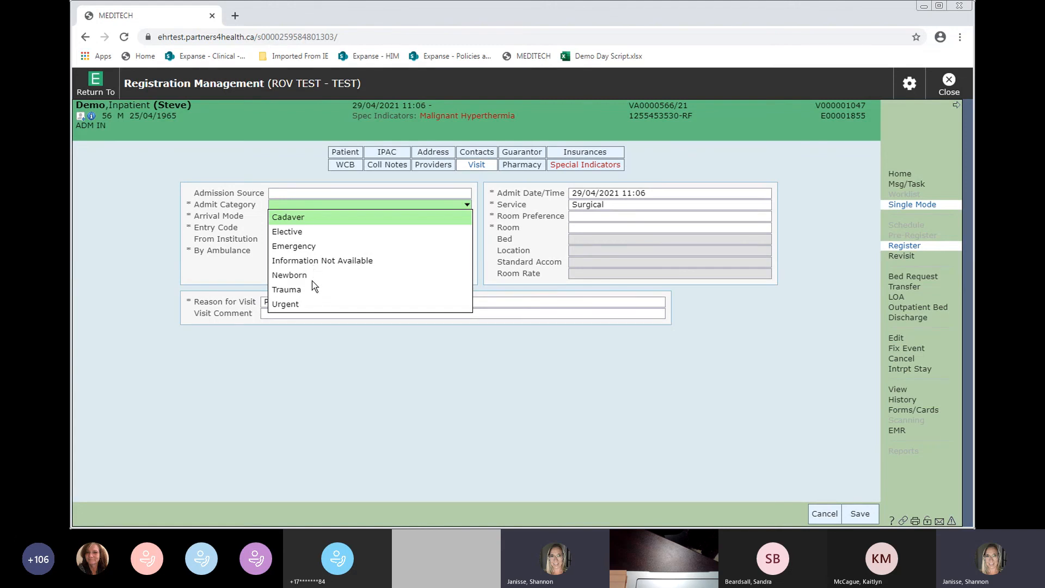
left_click(286, 304)
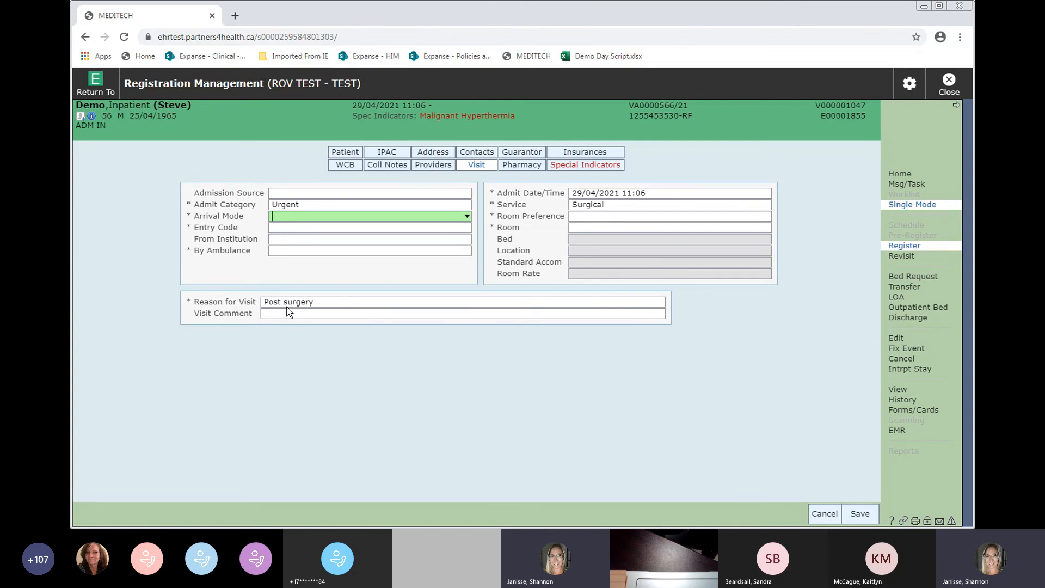
left_click(283, 217)
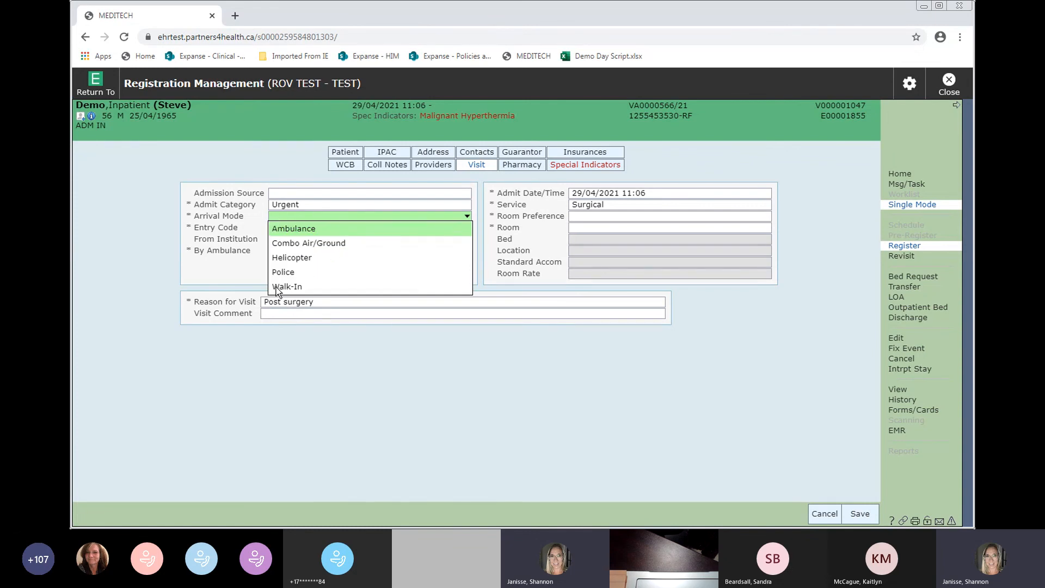
left_click(289, 226)
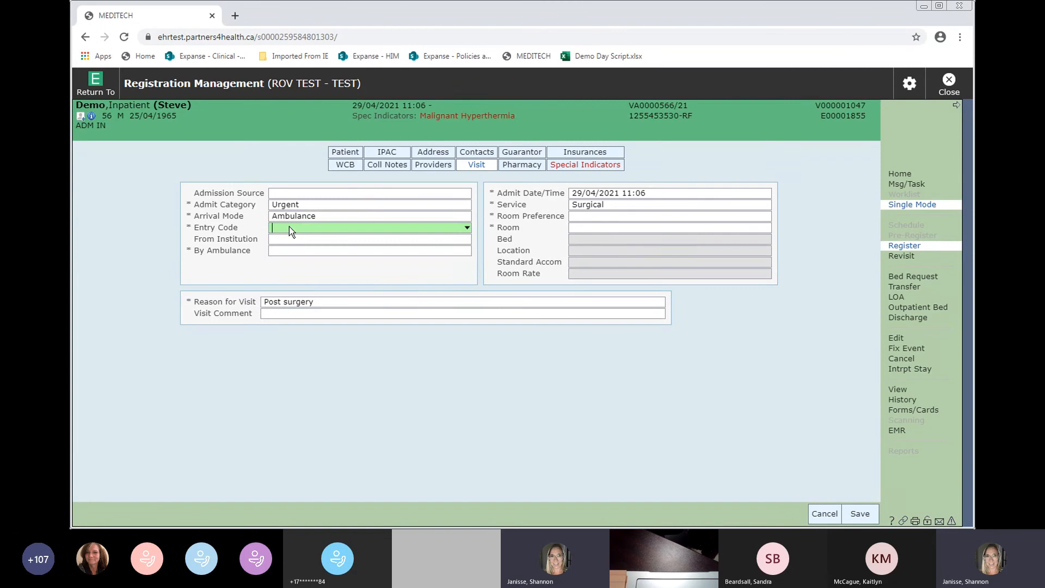
left_click(289, 226)
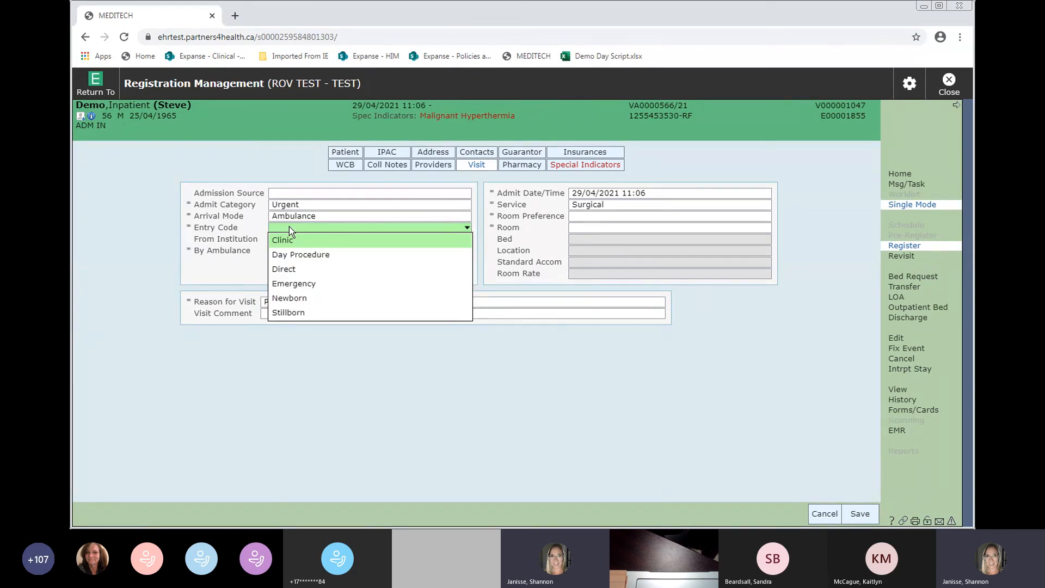
left_click(283, 269)
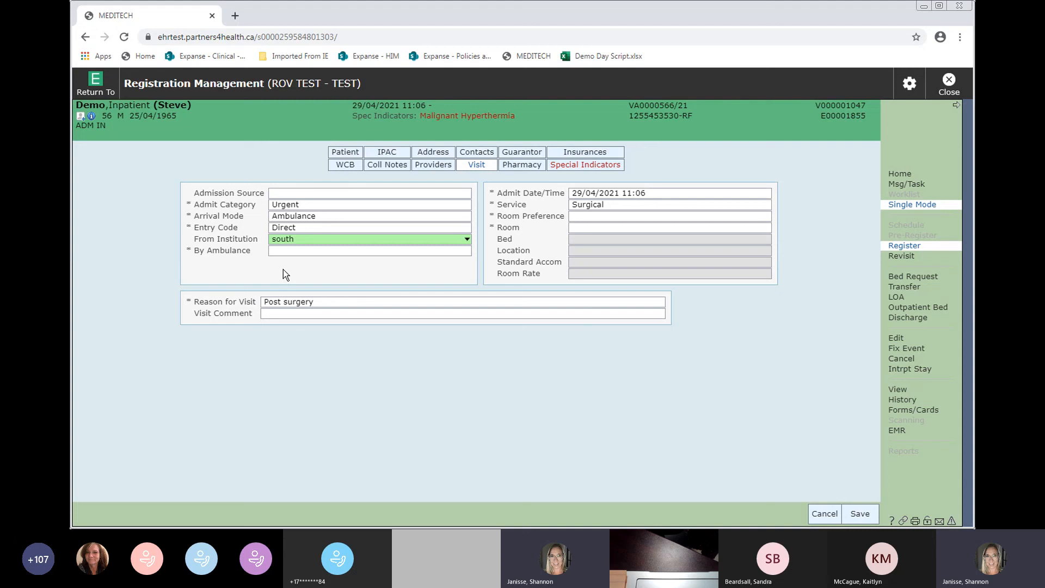
- Set From Institution to Southlake Regional Health Ctr and By Ambulance to Yes
key("Return")
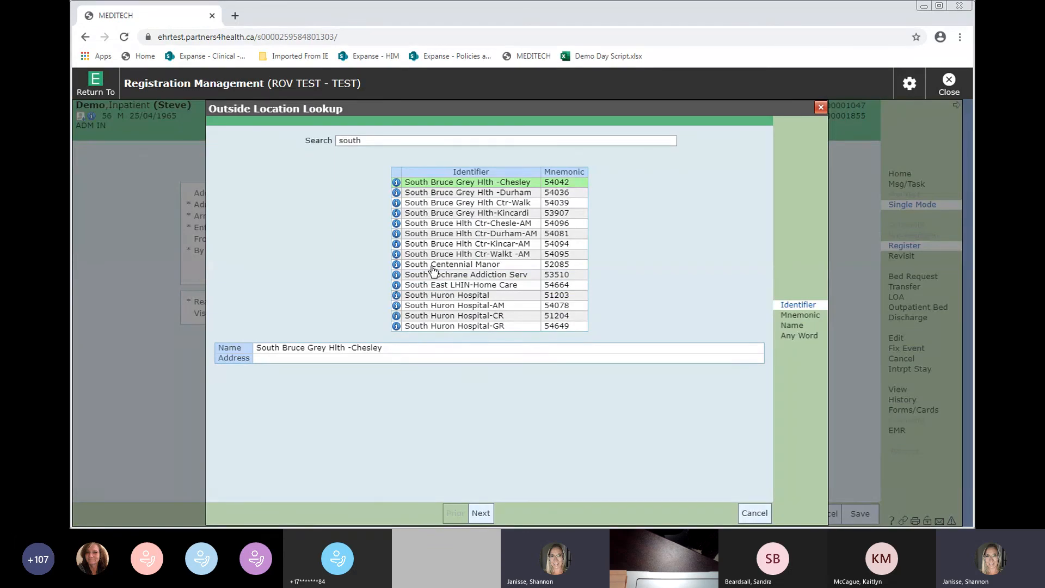
left_click(481, 513)
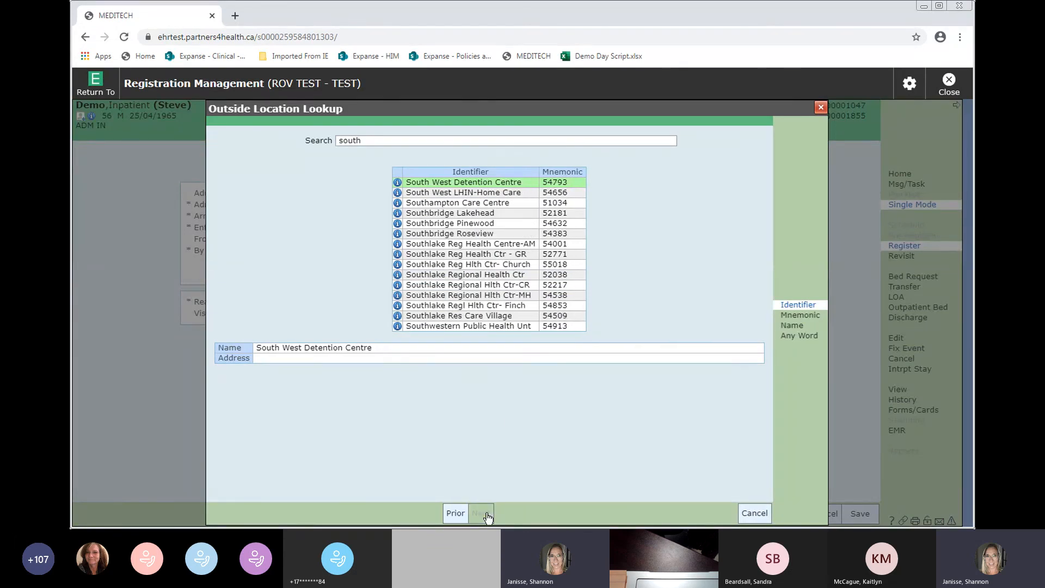
left_click(518, 276)
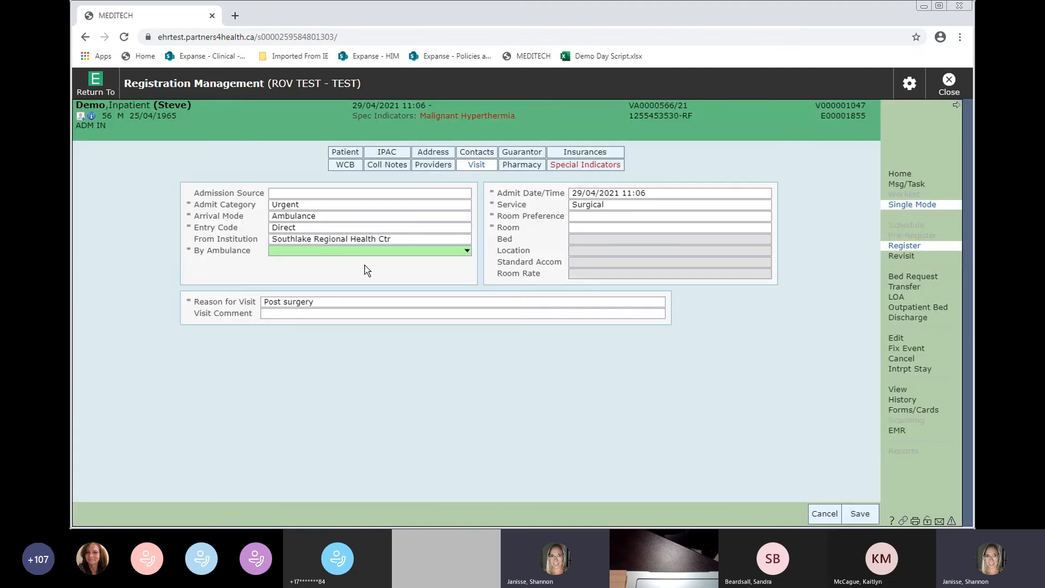
type("y")
key("Tab")
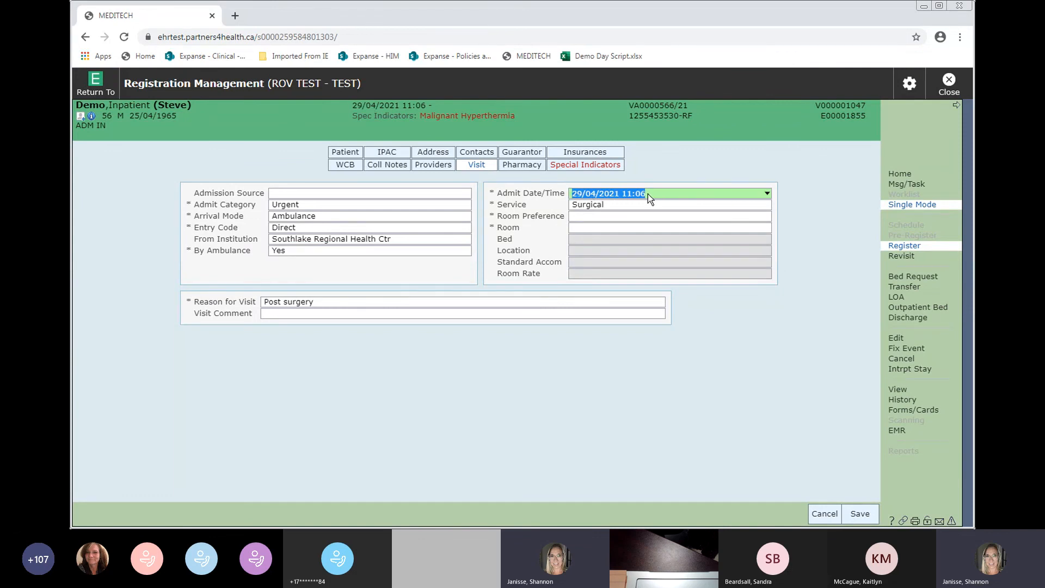
- Replace the visit's Service with Surgical and set Room Preference to Private
left_click(632, 205)
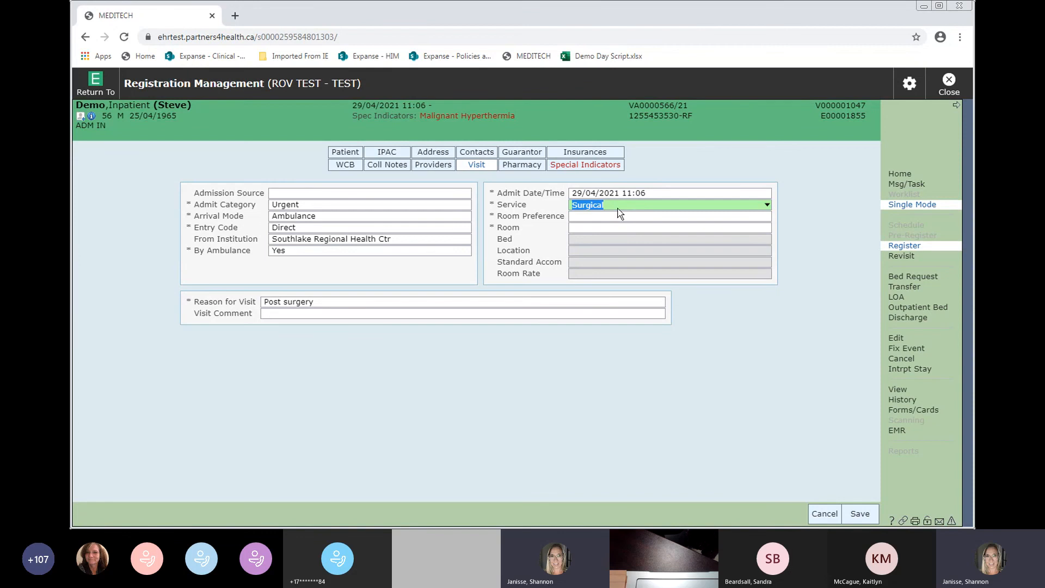
key("BackSpace")
key("Return")
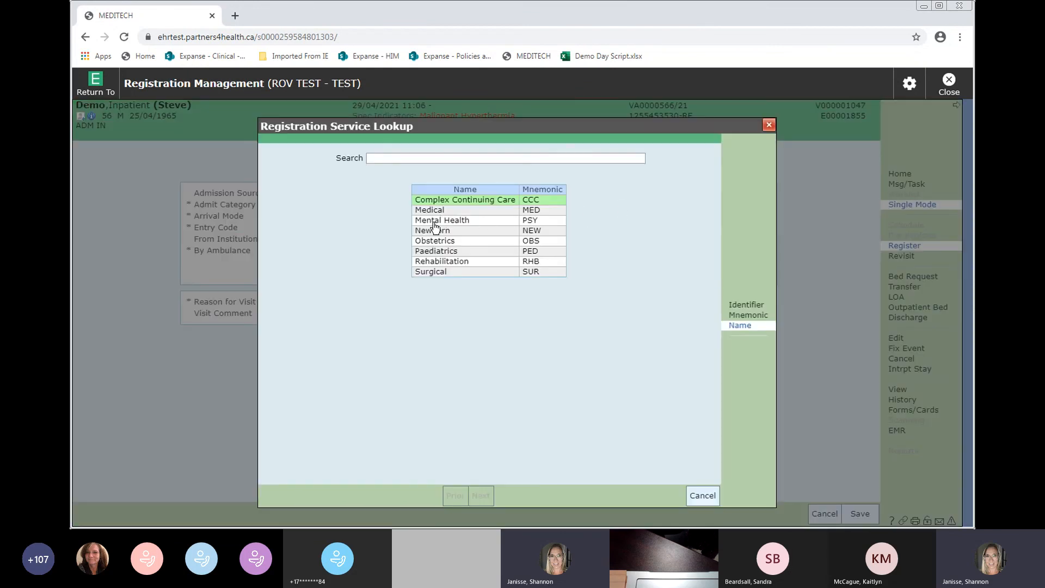
left_click(450, 274)
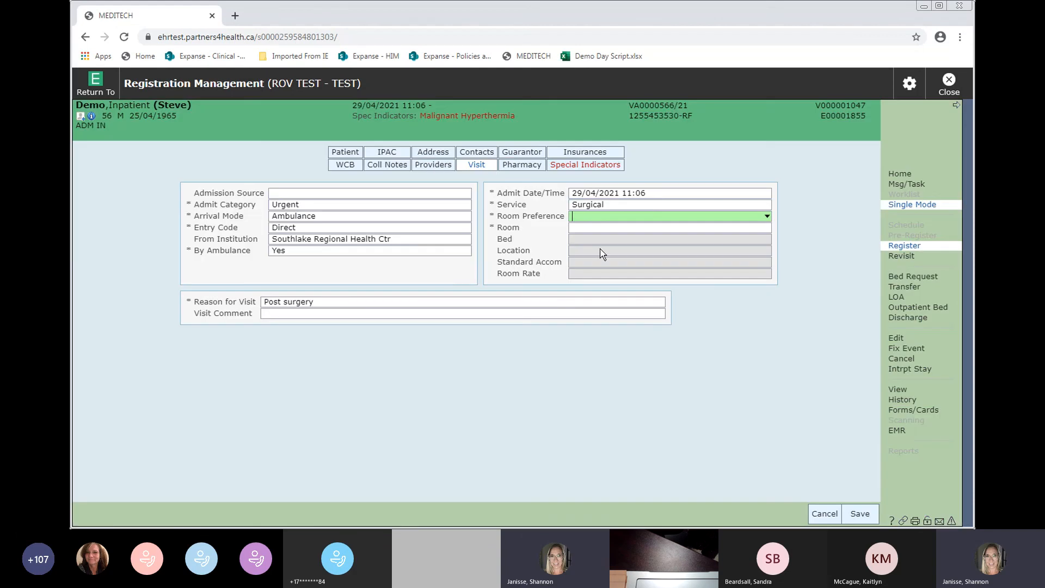
type("priva")
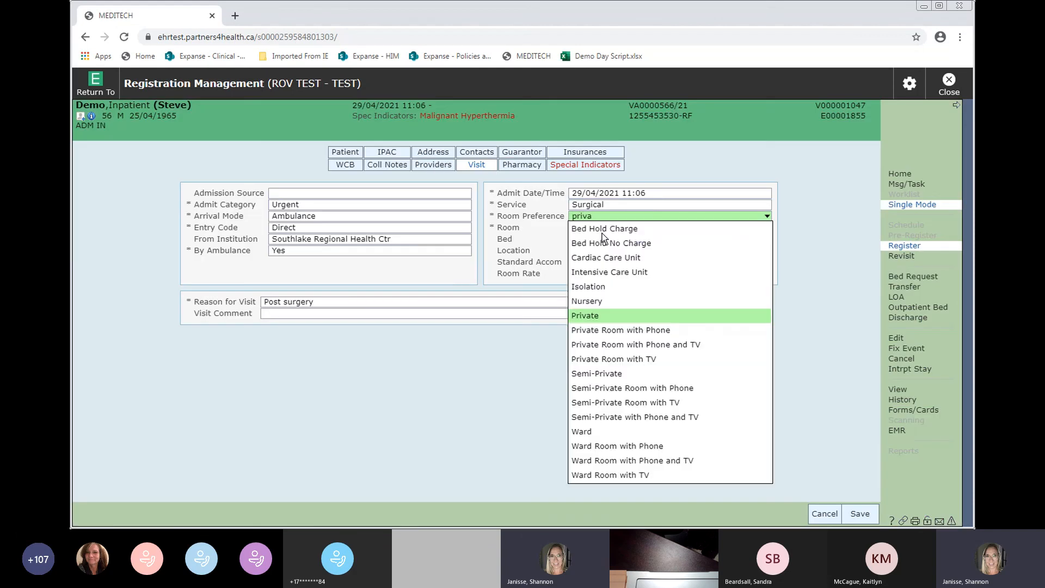
left_click(587, 317)
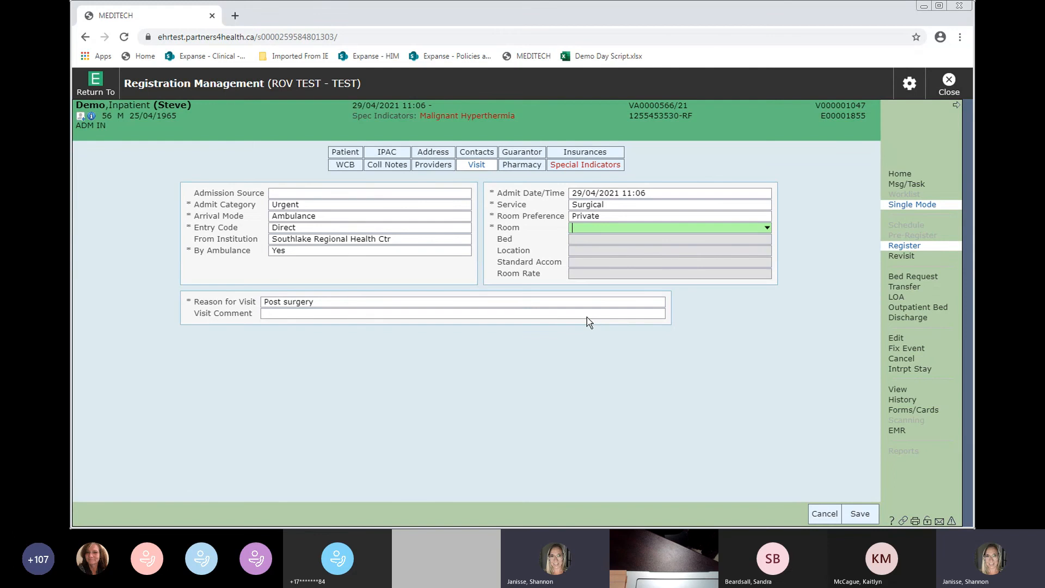
- Filter the Room and Bed Lookup to Surgical service, Surgery 2 location, available beds Y
key("Down")
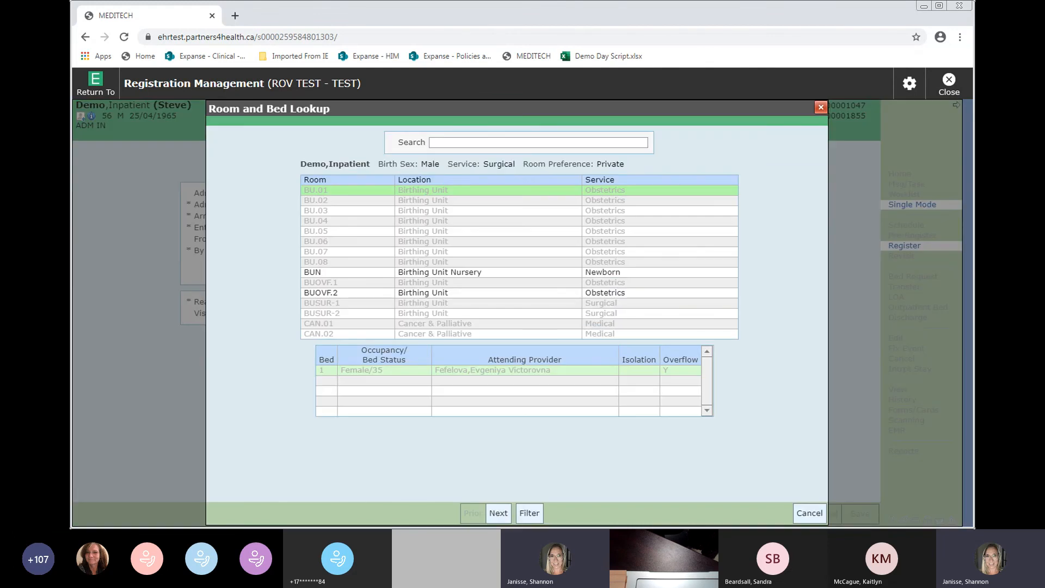
left_click(529, 514)
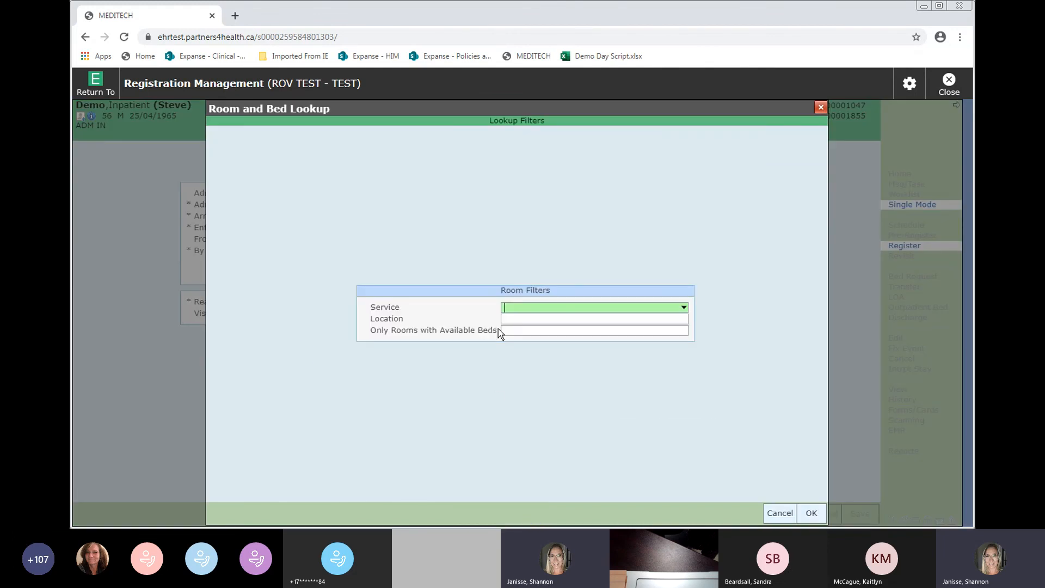
type("surgi")
key("Tab")
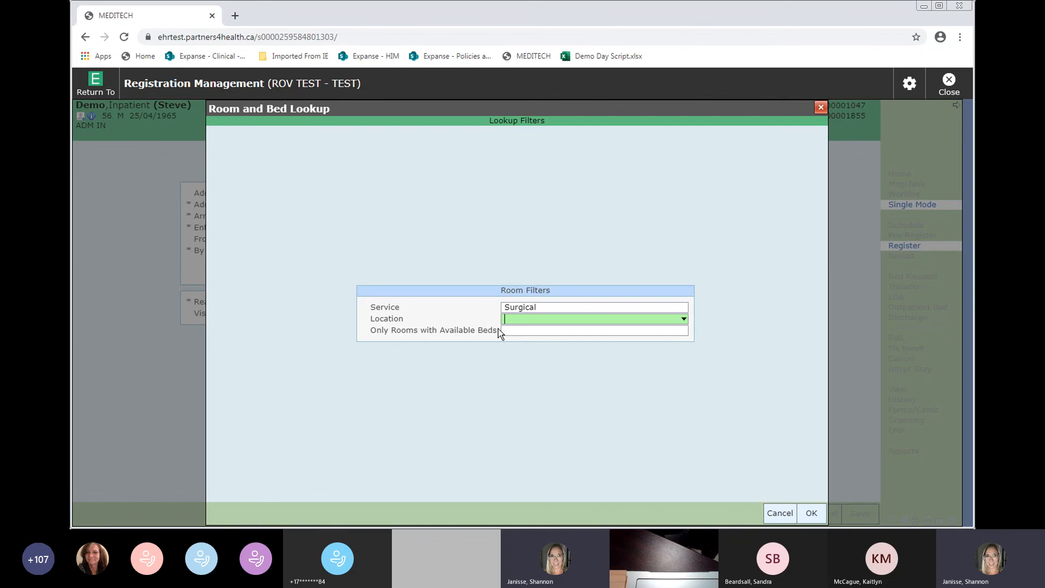
key("Down")
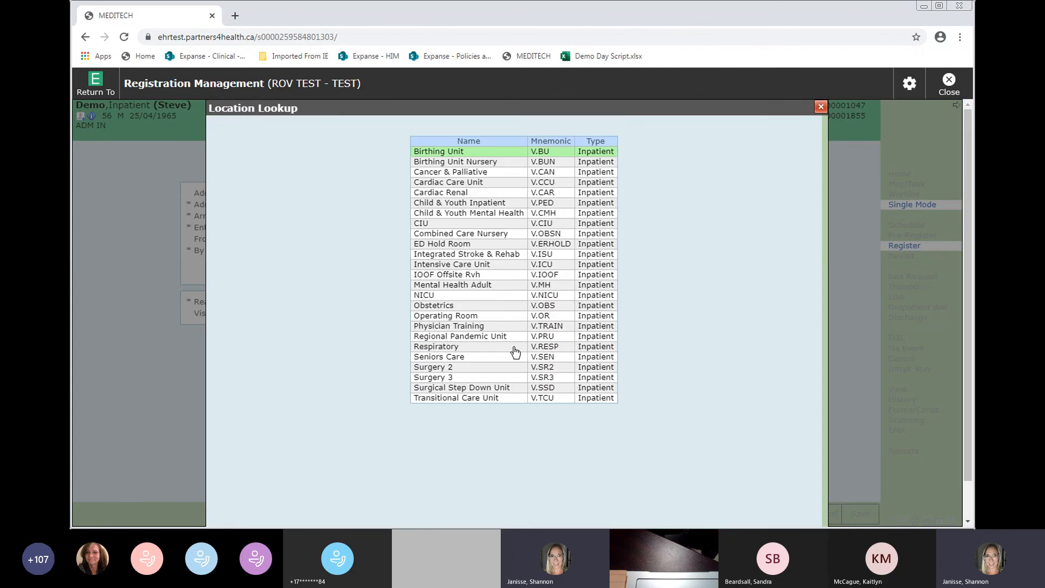
left_click(439, 368)
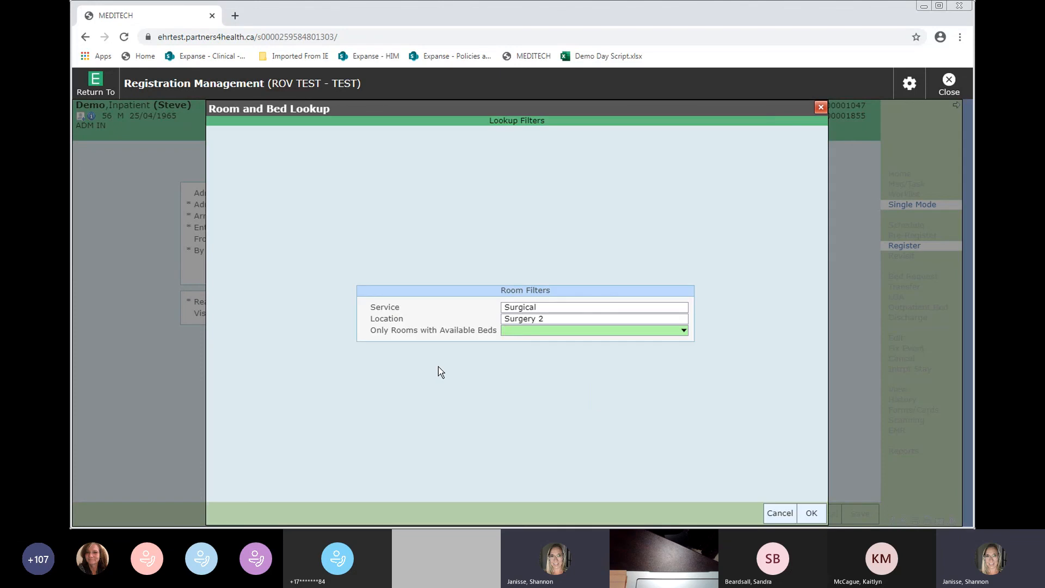
type("y")
key("Return")
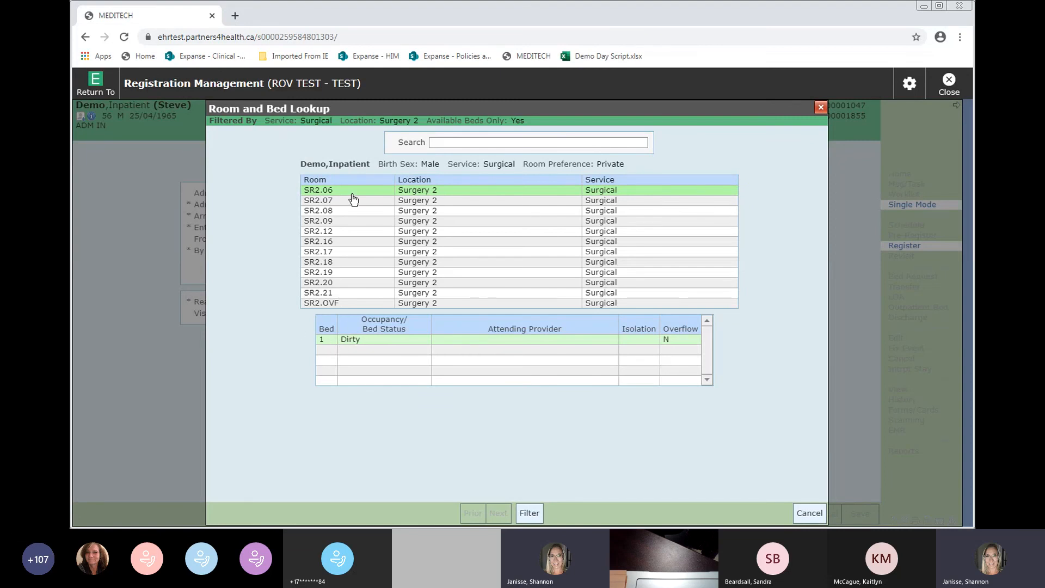
- Assign bed 2 in room SR2.07 to the visit
key("Down")
key("Down")
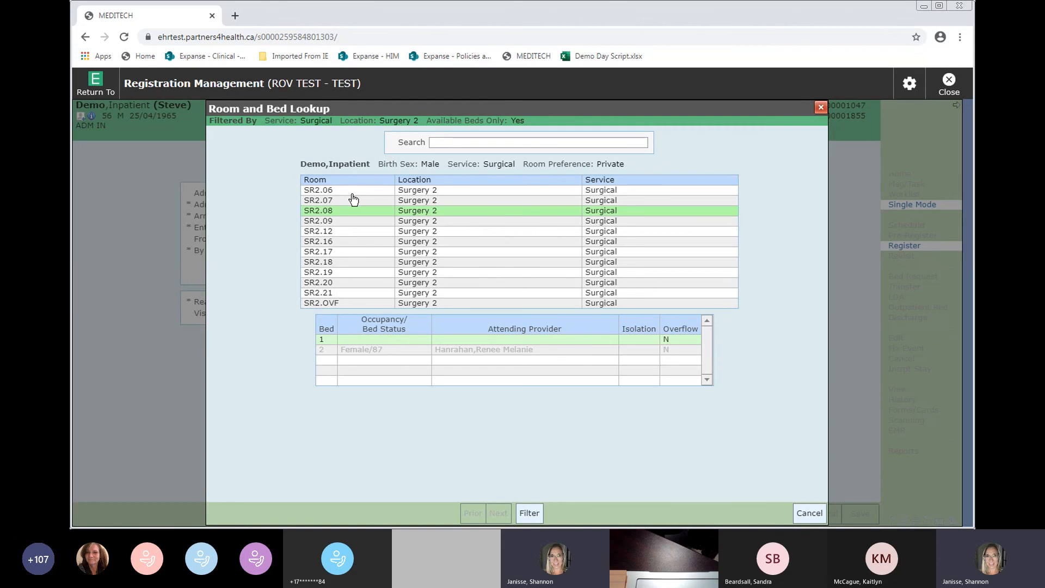
left_click(353, 200)
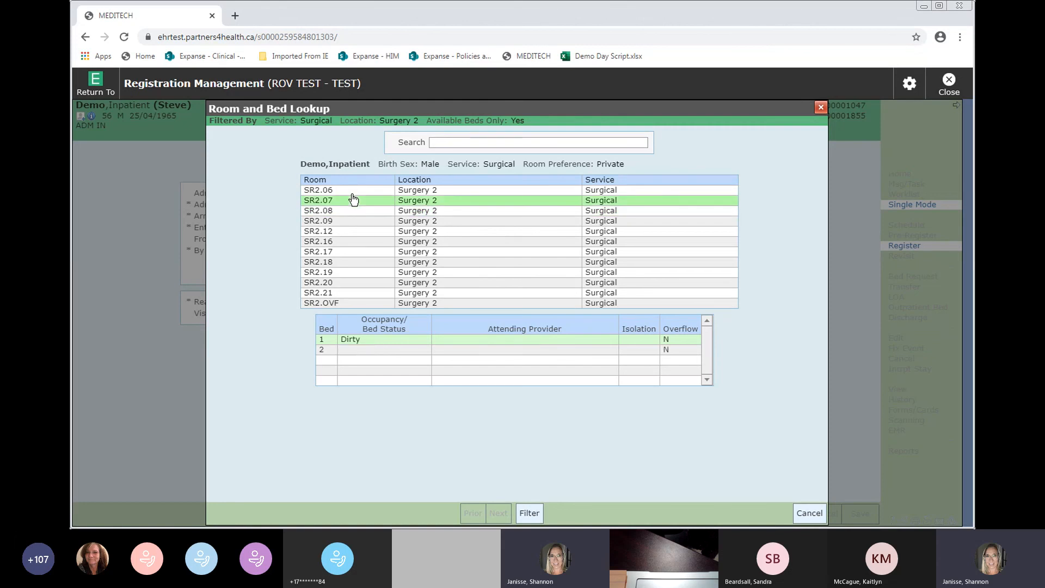
double_click(373, 351)
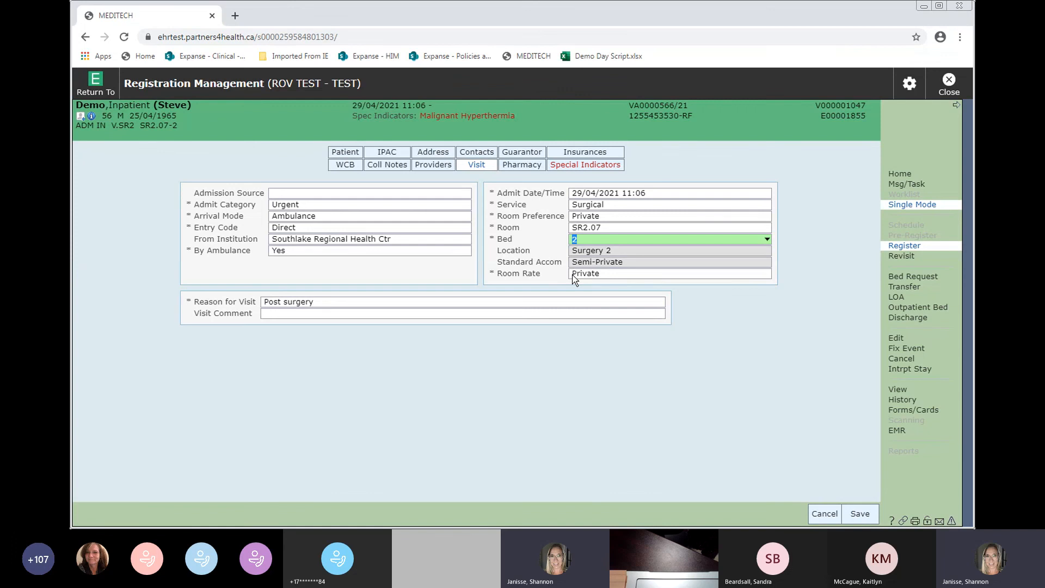
left_click(343, 305)
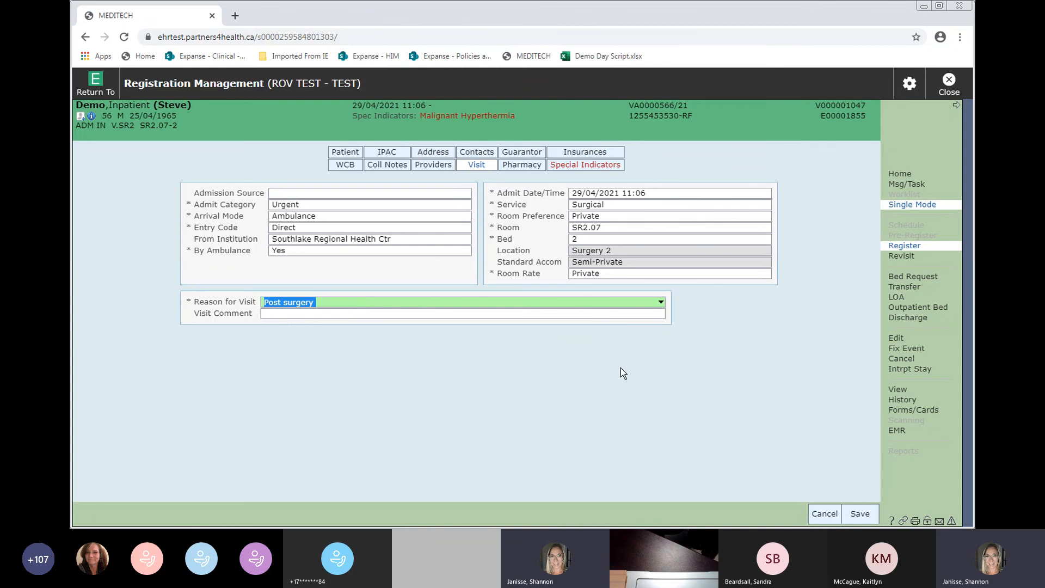
- On the Pharmacy tab, search pharmacies by name 'shoppers' and city 'barrie', province ON
left_click(513, 166)
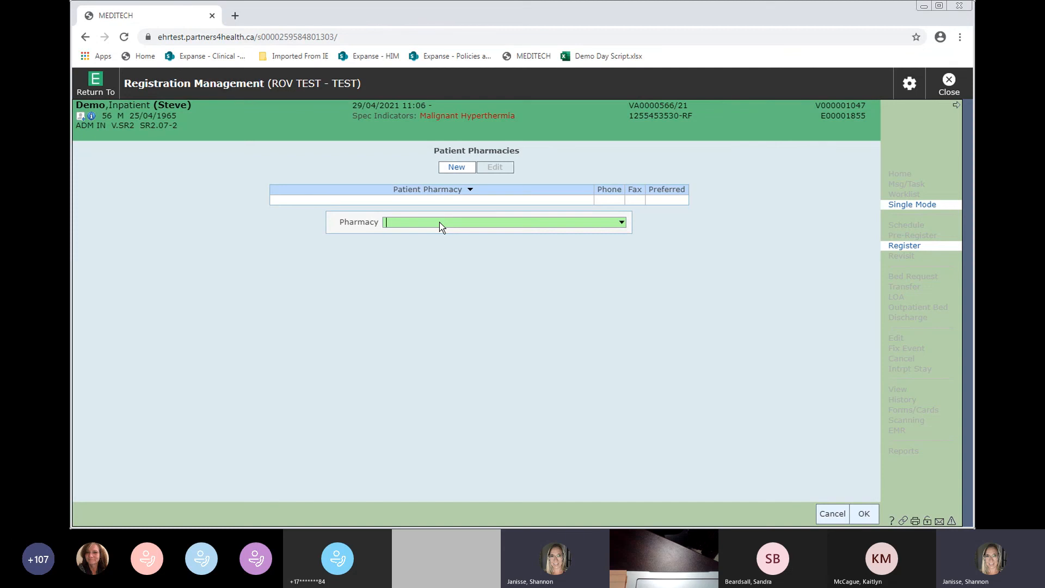
left_click(439, 222)
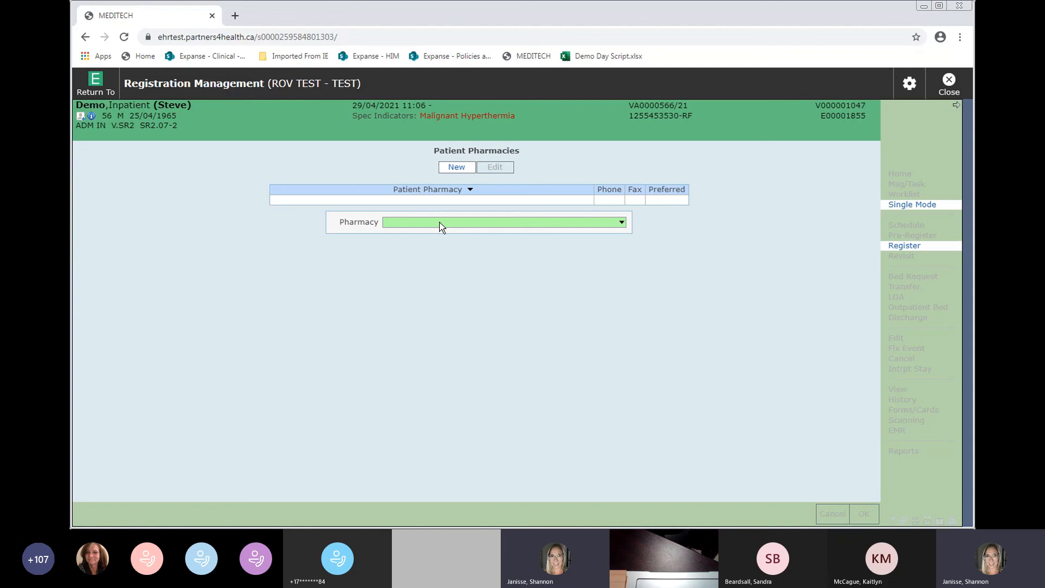
left_click(372, 147)
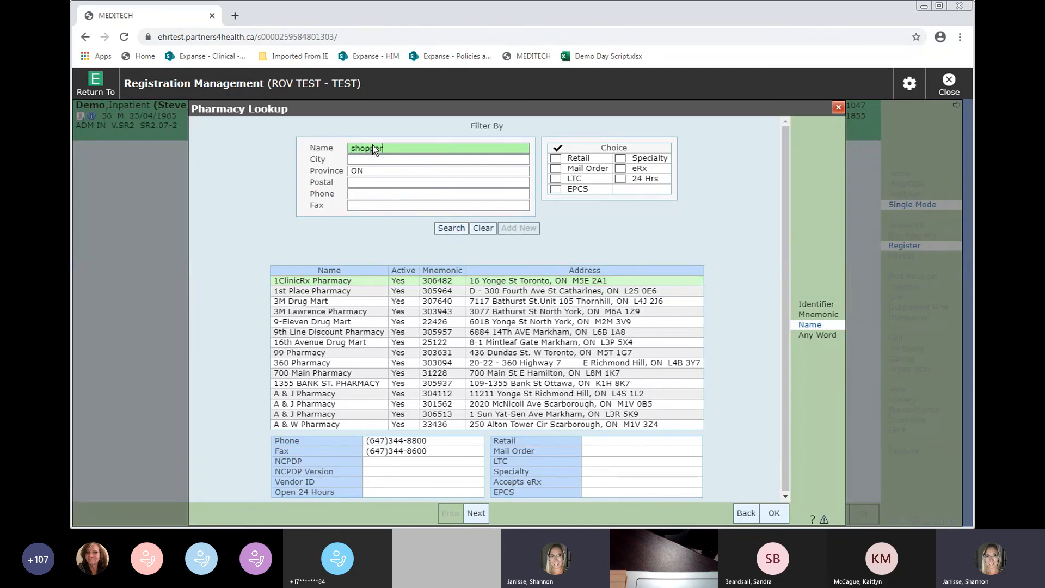
type("barrie")
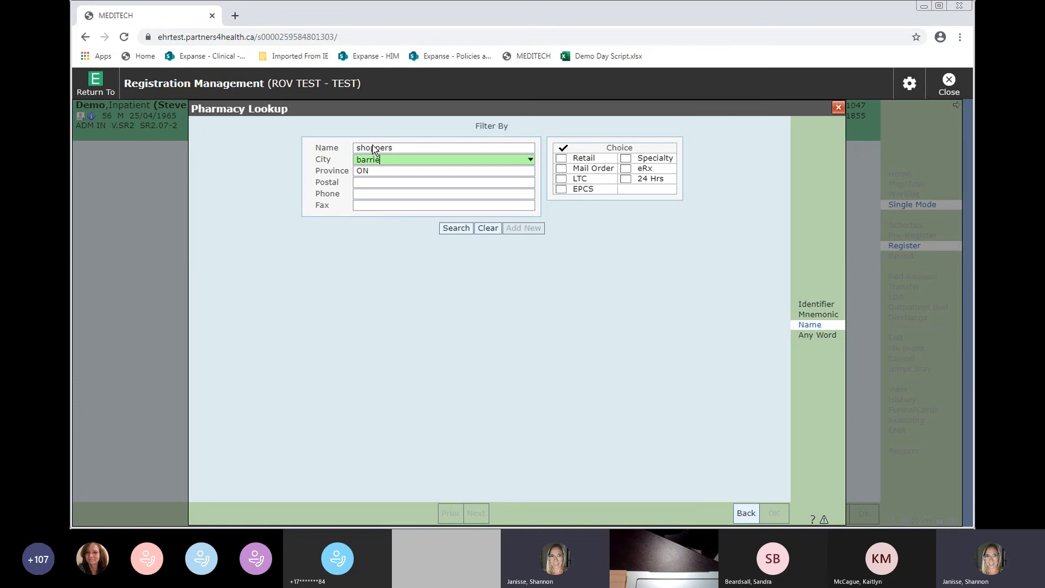
key("Tab")
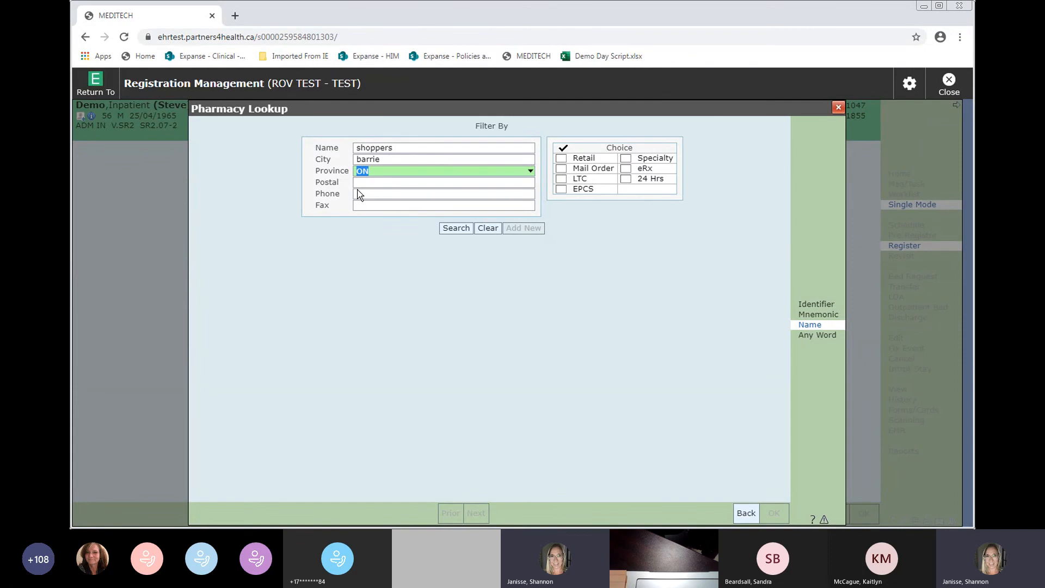
- Add the Shoppers Drug Mart at 279 Yonge St and mark it Preferred
left_click(456, 228)
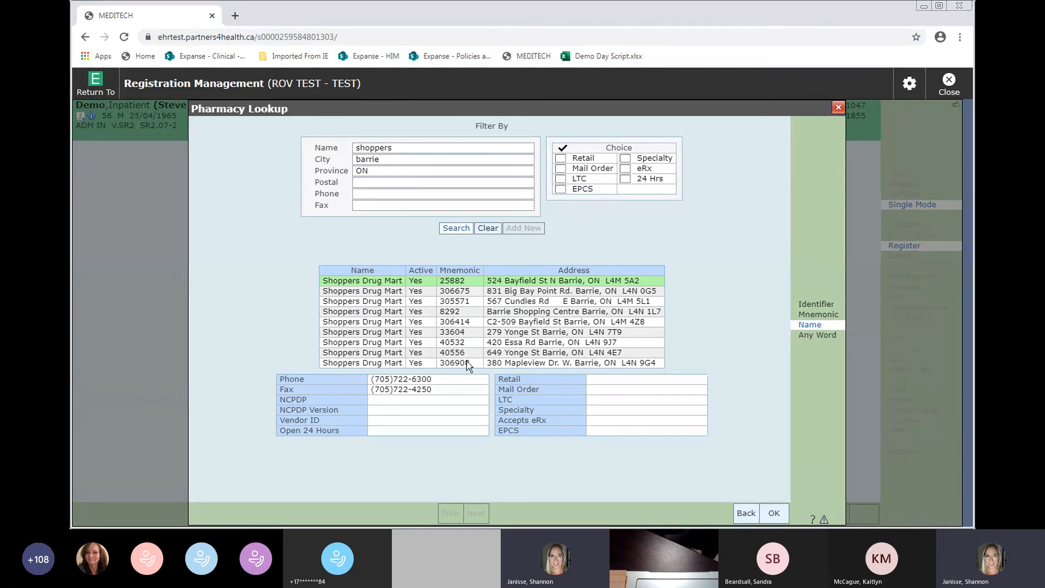
left_click(366, 334)
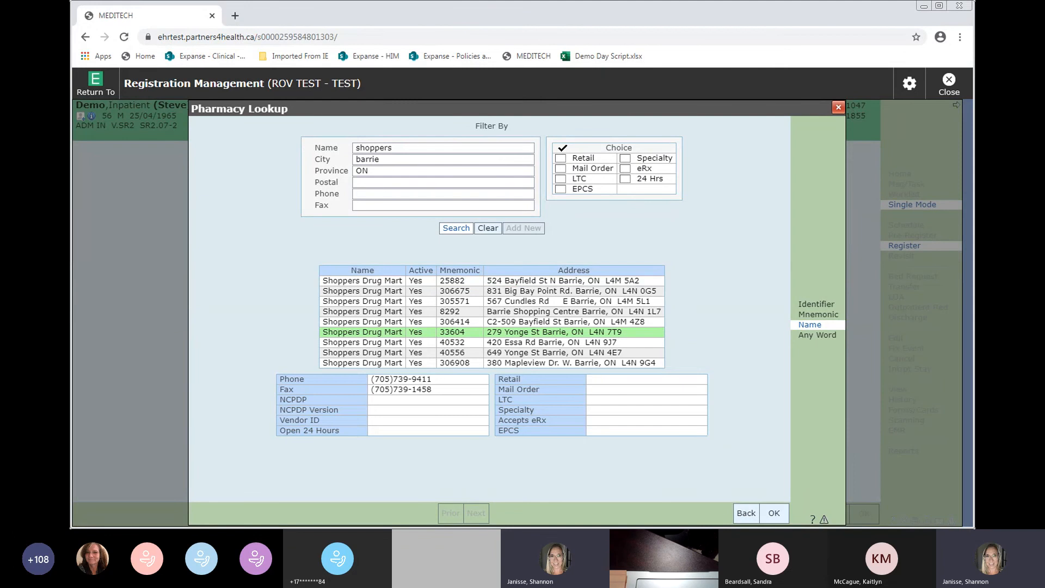
left_click(781, 509)
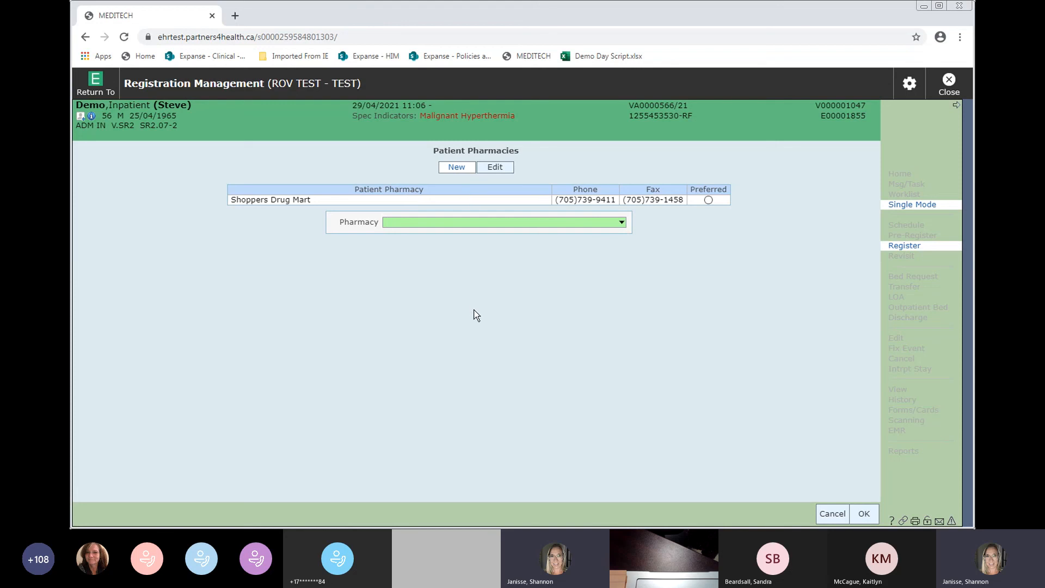
left_click(708, 201)
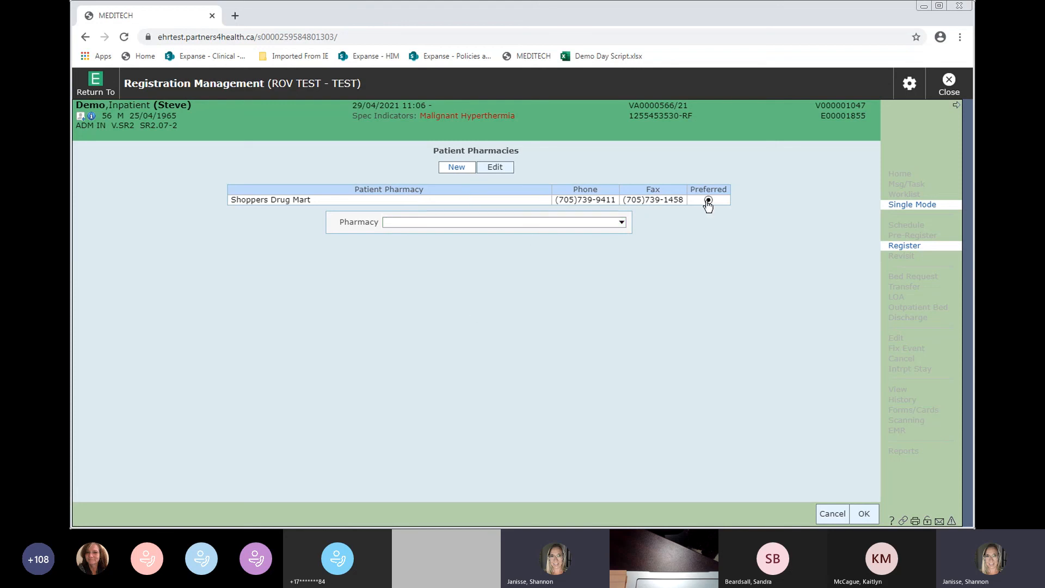
left_click(864, 513)
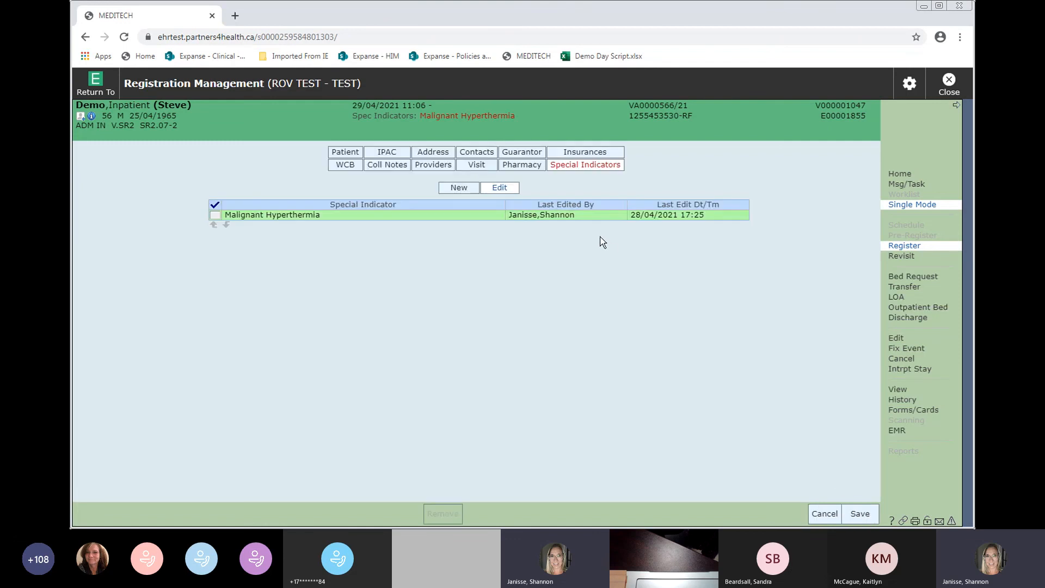
- Start a new special indicator below Malignant Hyperthermia and open the indicator list
left_click(456, 191)
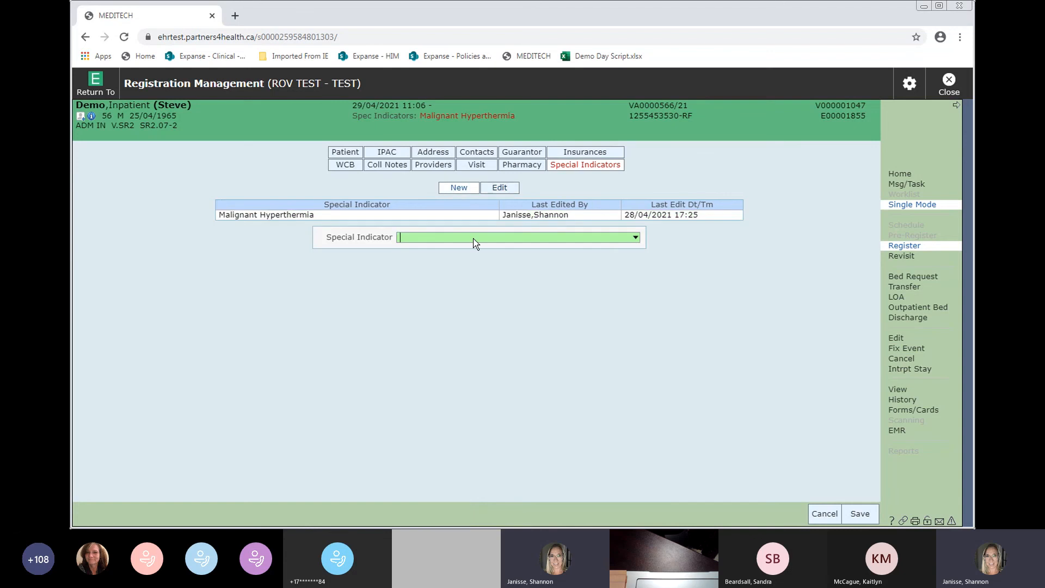
left_click(474, 239)
left_click(436, 240)
- Save the registration without health care number validation and skip printing forms
left_click(860, 514)
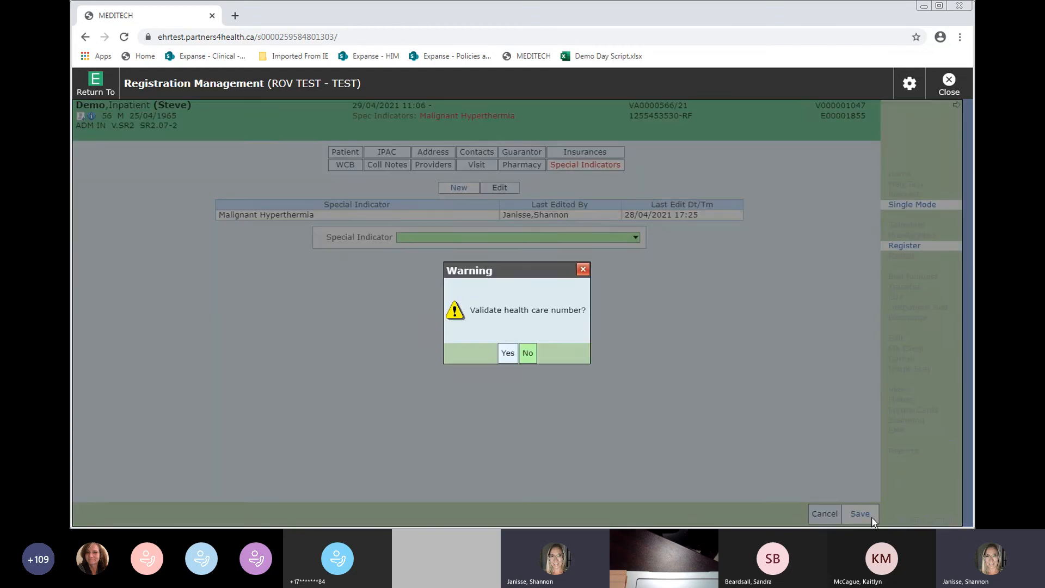
left_click(529, 352)
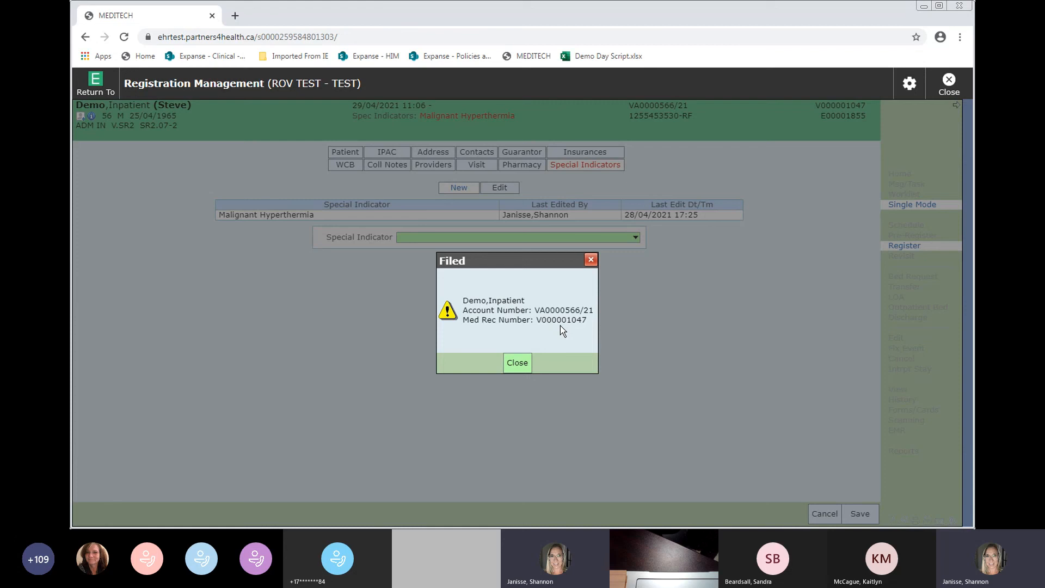
left_click(523, 368)
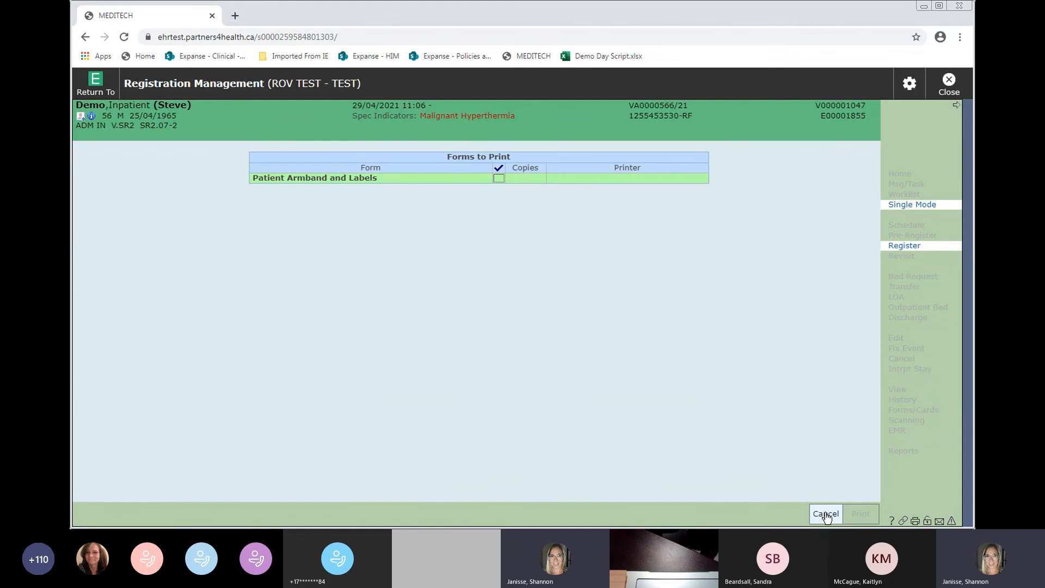
left_click(829, 514)
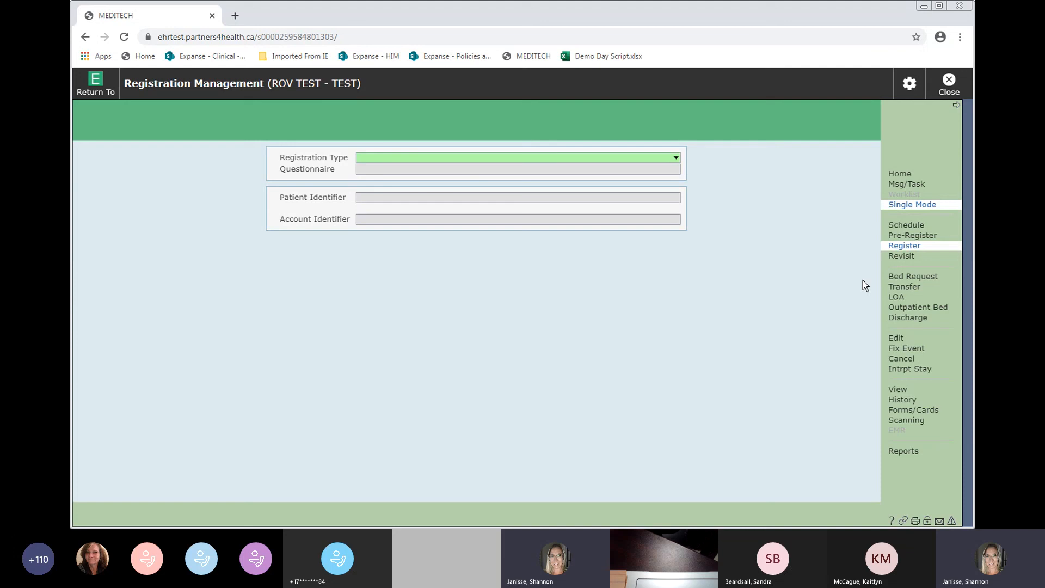
- Load the account's transfer form by its account number, then exit it unsaved
left_click(904, 287)
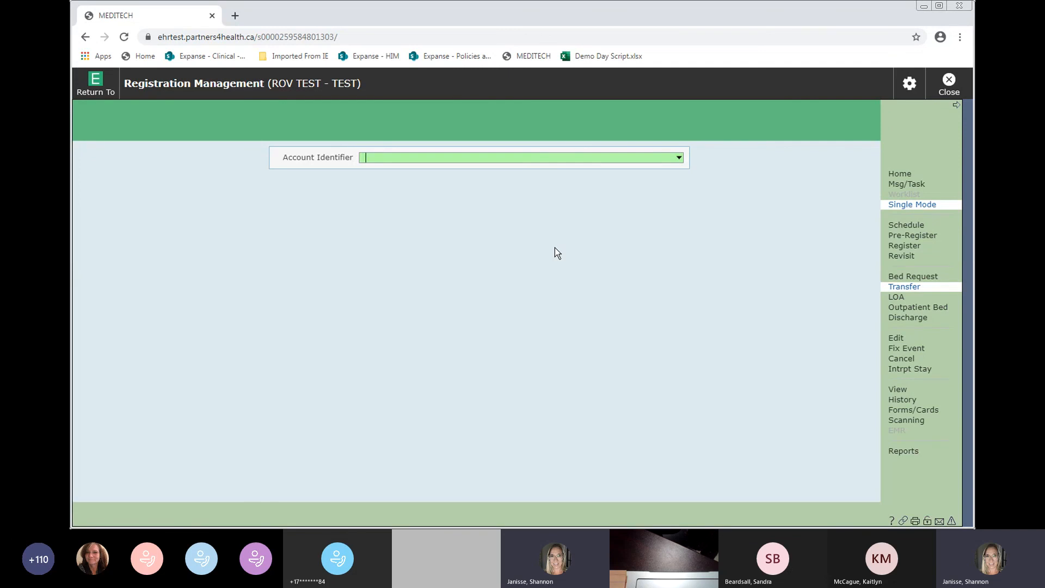
key("Return")
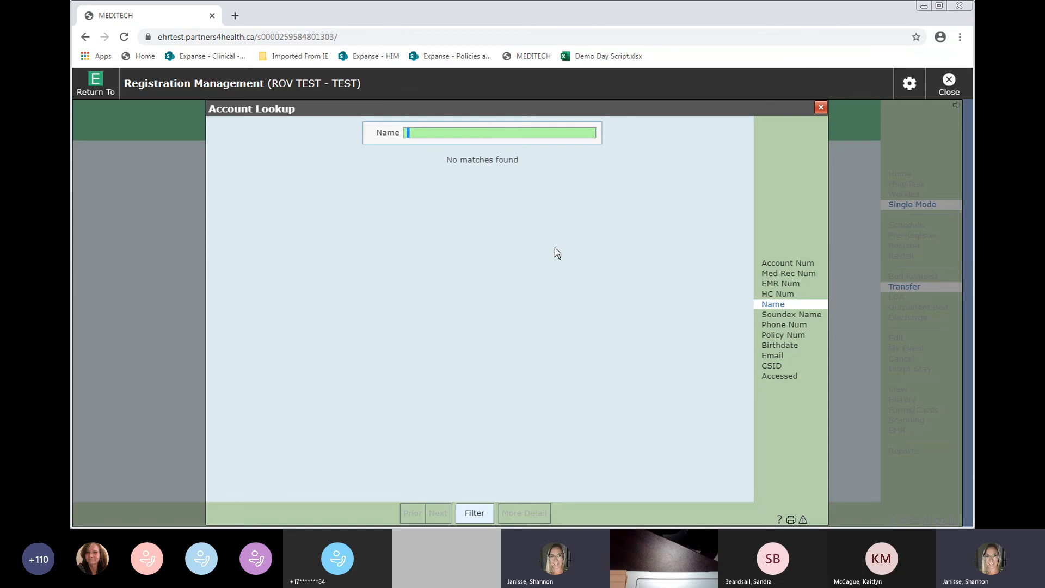
key("Escape")
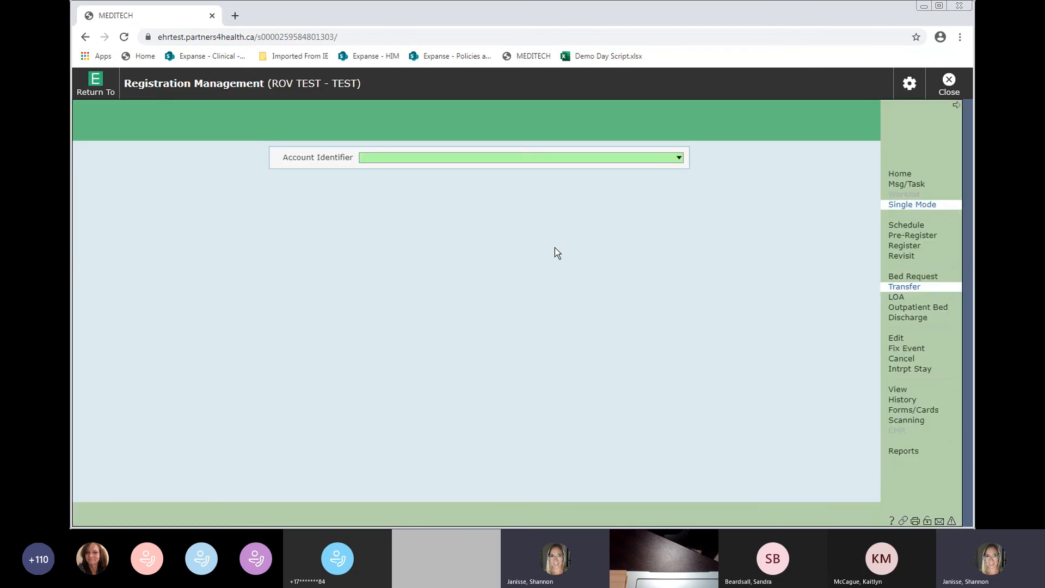
type("VA0000566")
type("/21")
key("Return")
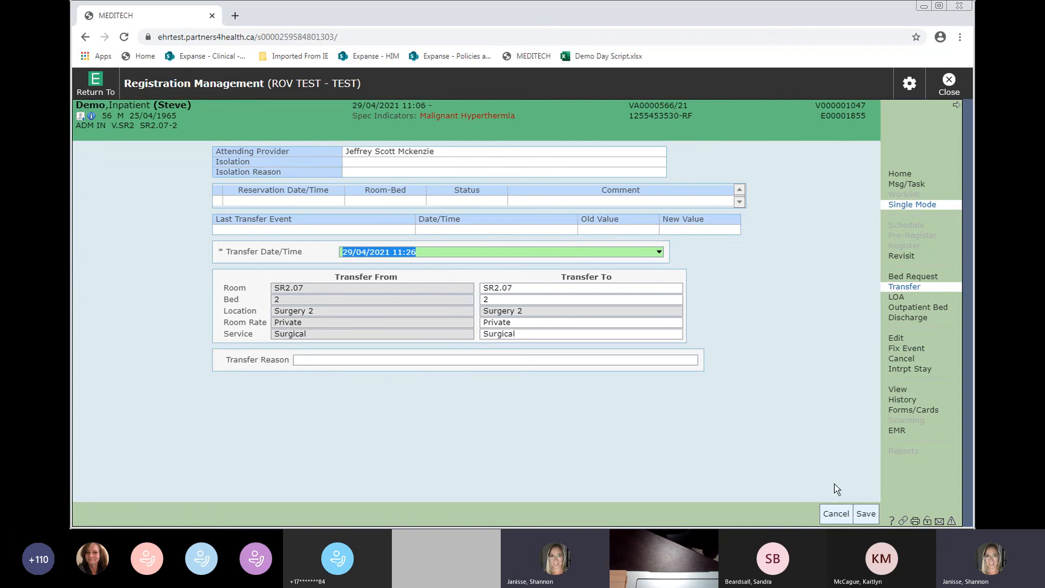
left_click(827, 520)
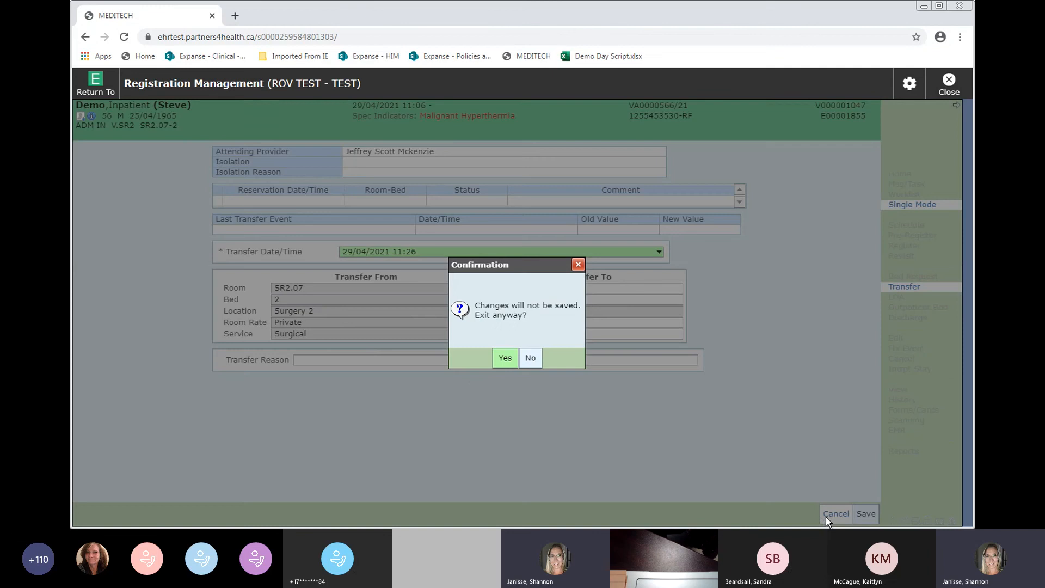
left_click(505, 360)
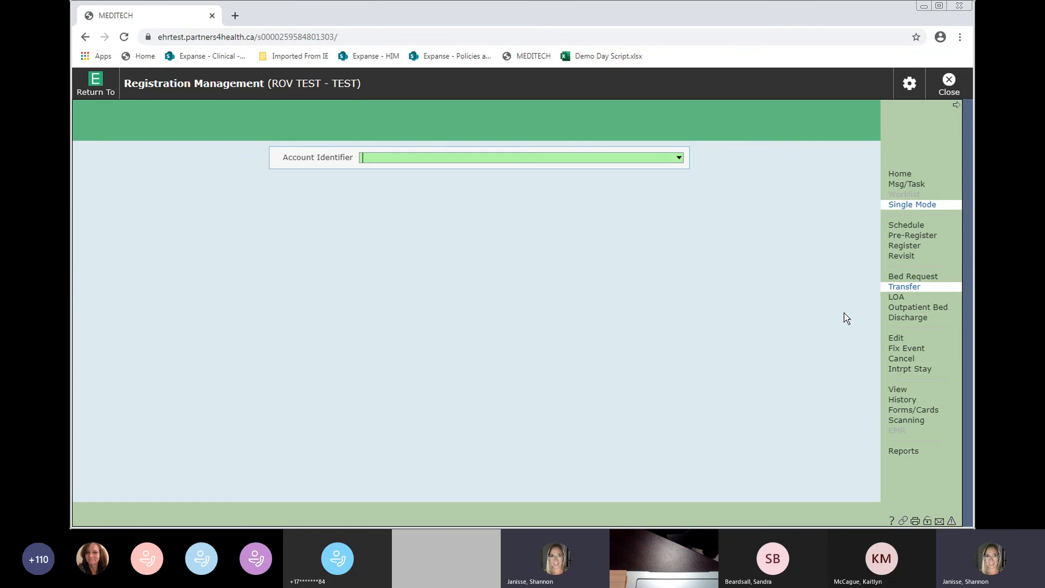
- Load the account's discharge form by its account number
left_click(896, 322)
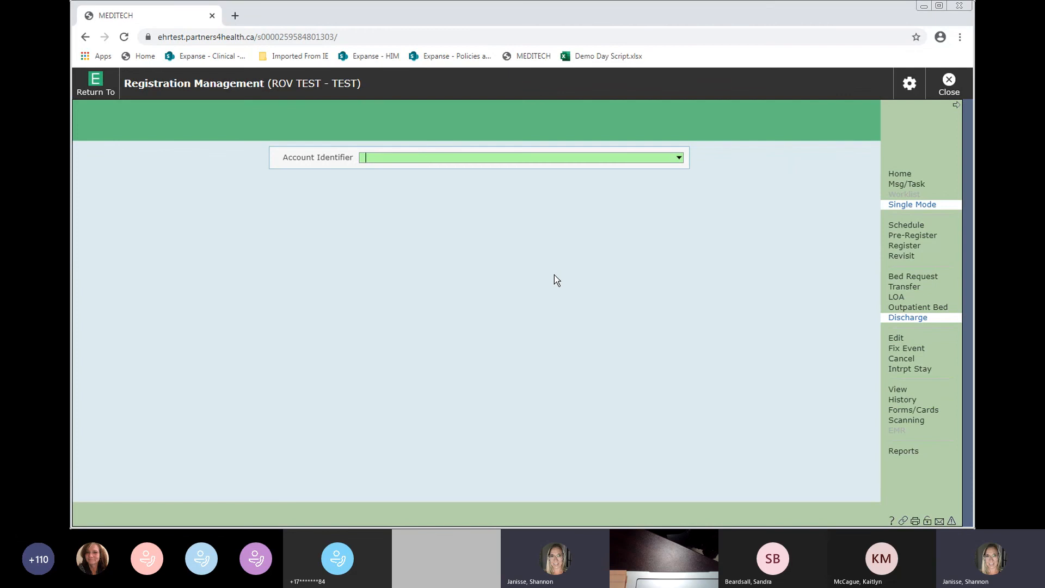
key("Return")
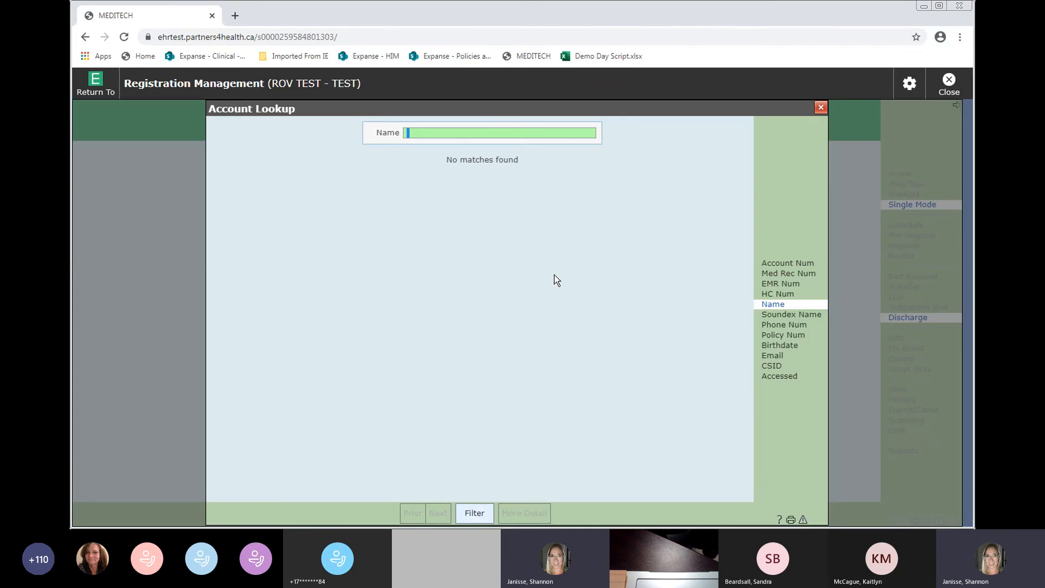
key("Escape")
type("V")
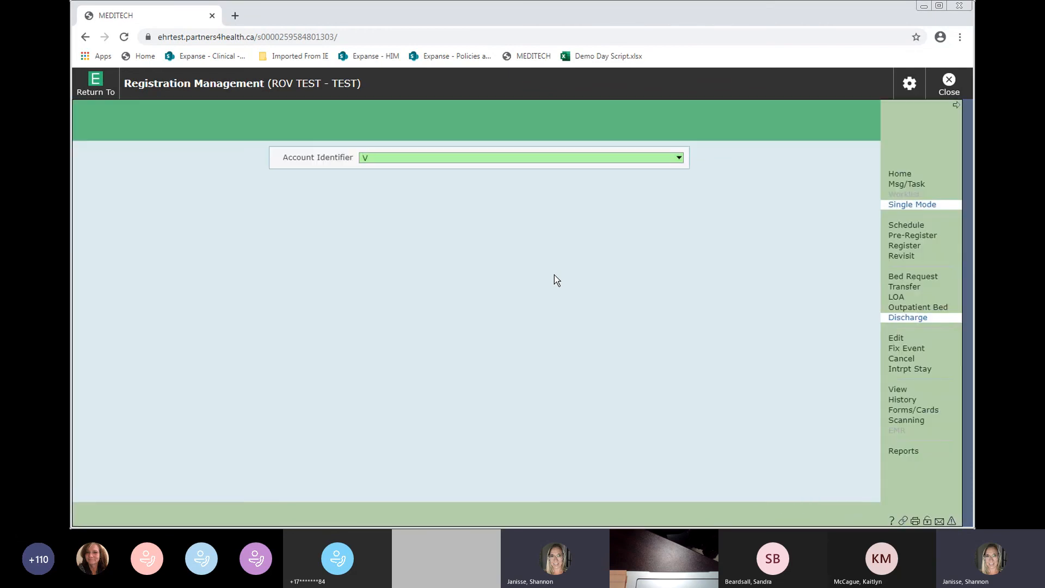
type("A566/21")
key("Return")
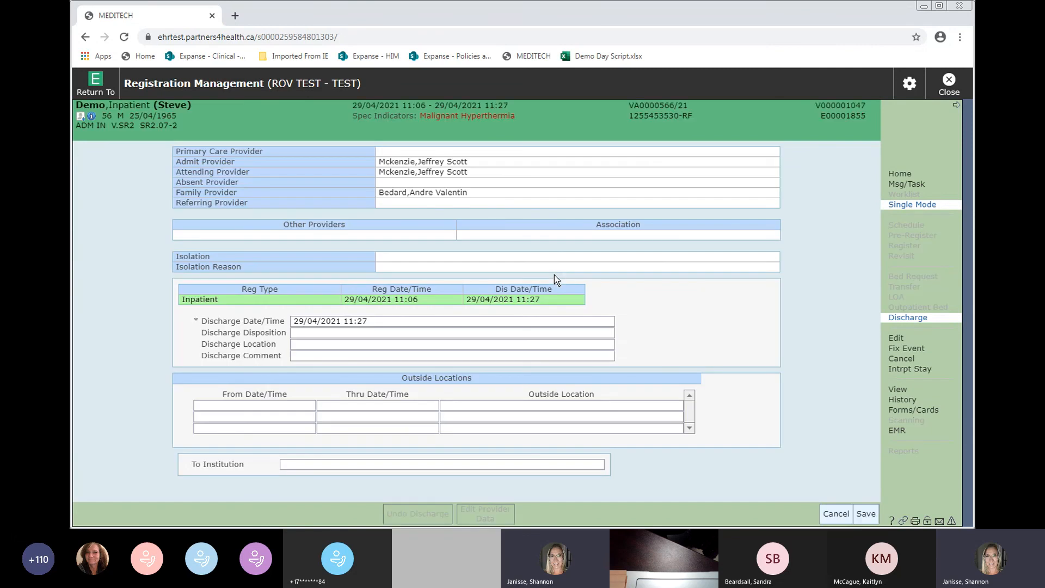
- View the Discharge Disposition list without choosing one, then exit the form unsaved
left_click(305, 332)
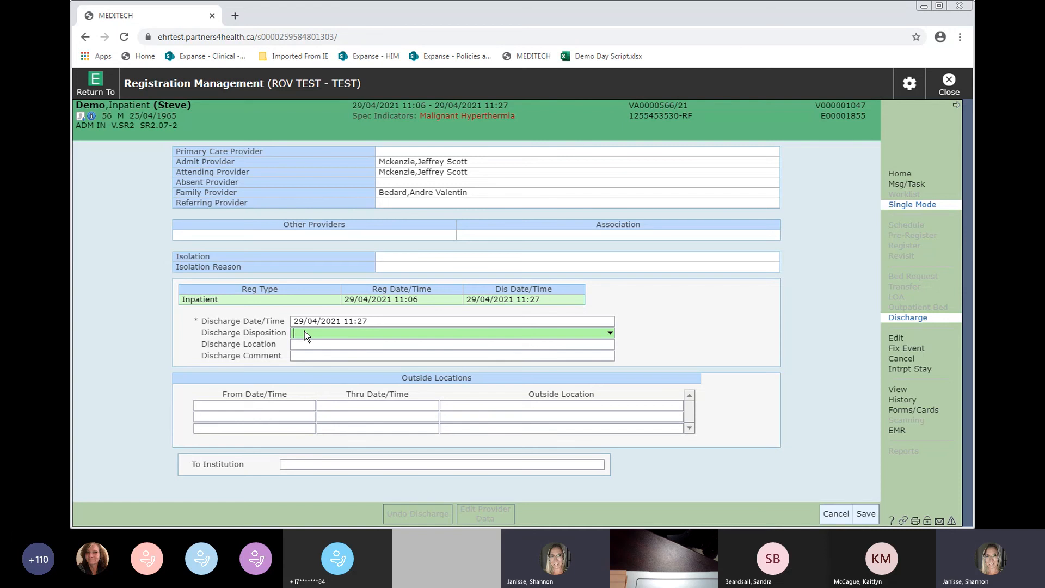
left_click(304, 332)
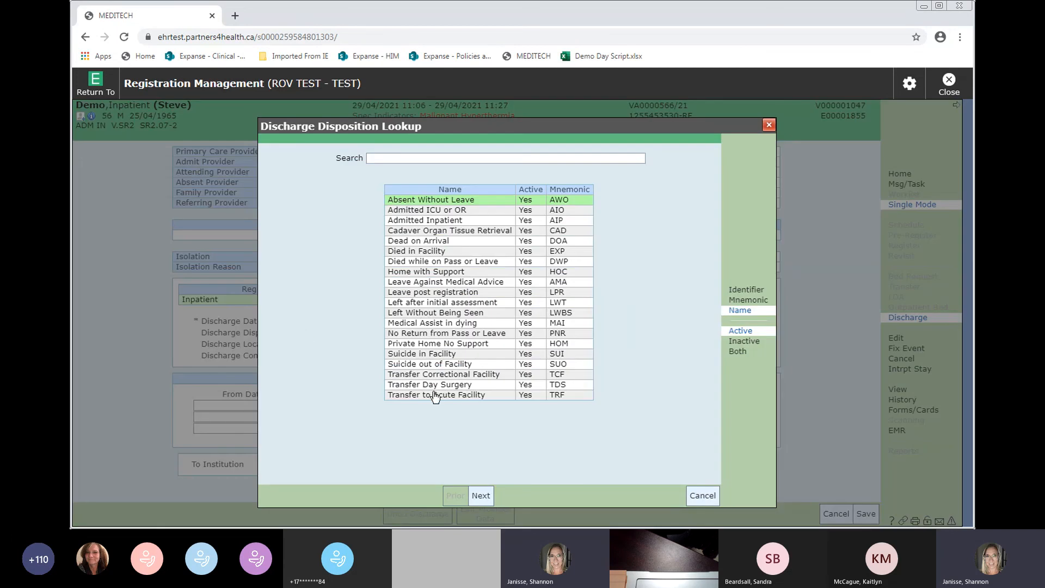
left_click(714, 497)
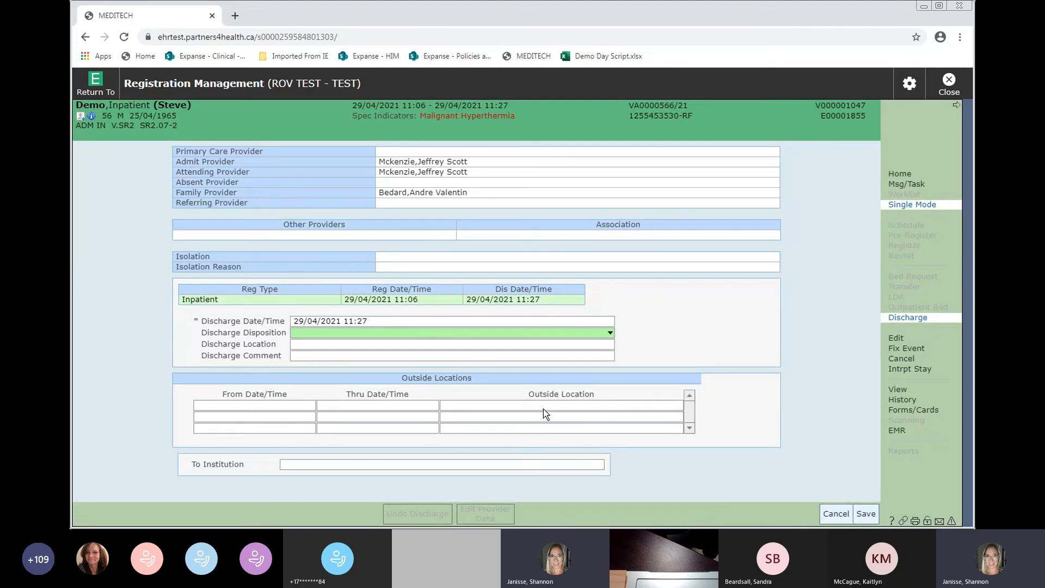
left_click(831, 513)
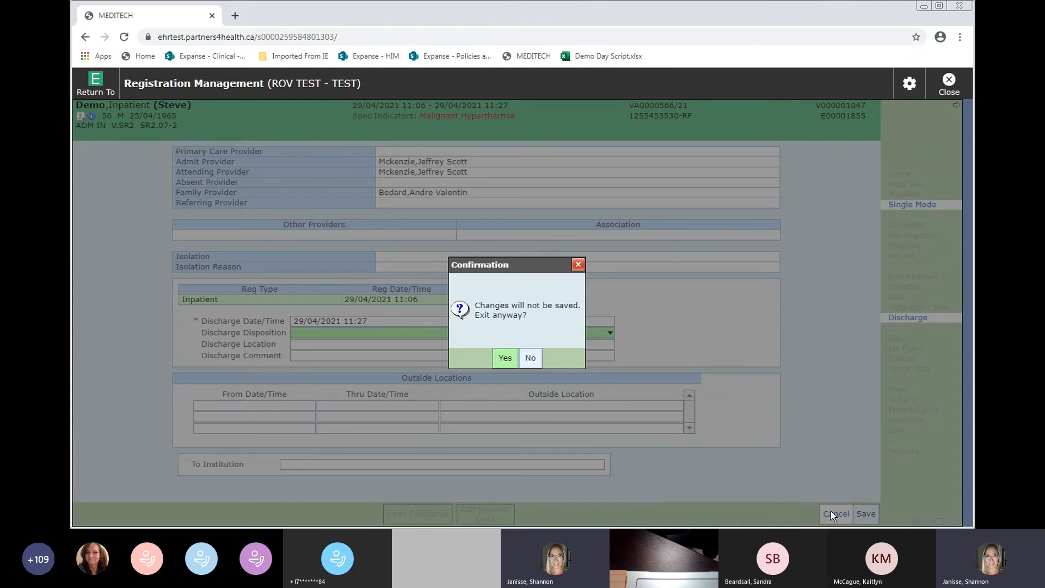
left_click(504, 358)
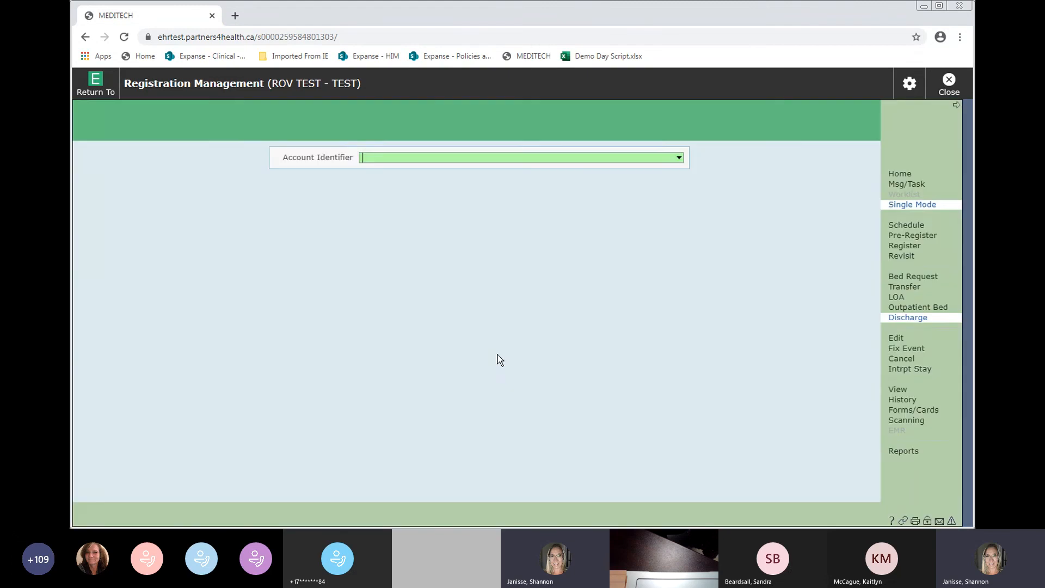
- Open the account in Edit mode, check the Visit tab, then cancel without changes
left_click(894, 339)
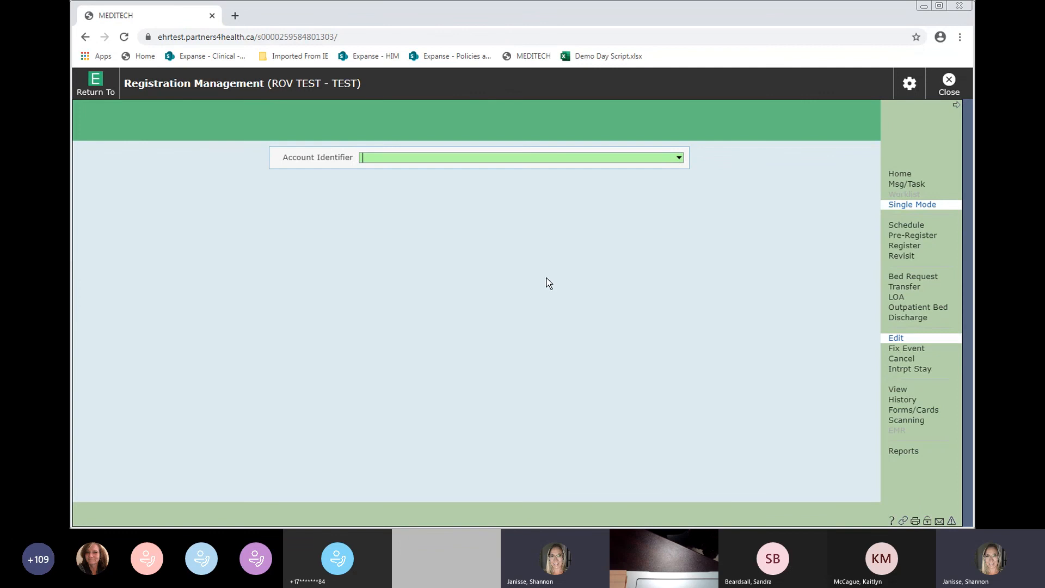
type("VA566/21")
key("Return")
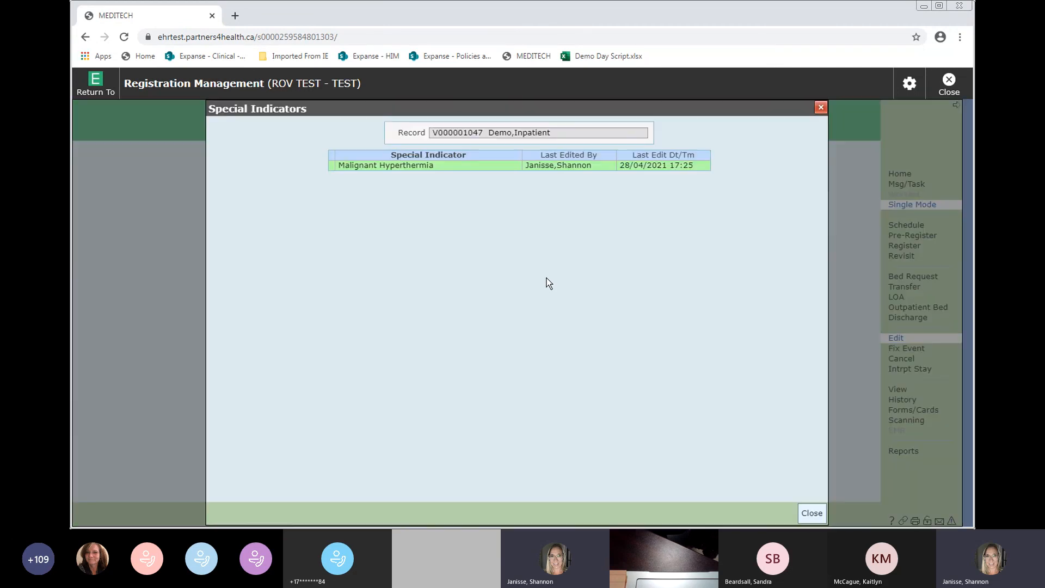
left_click(811, 513)
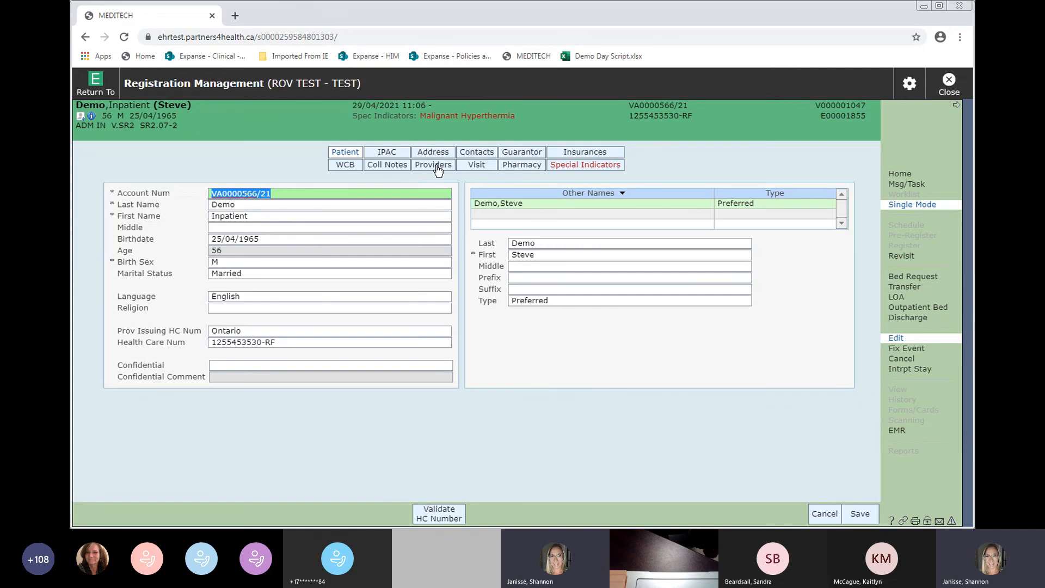
left_click(485, 169)
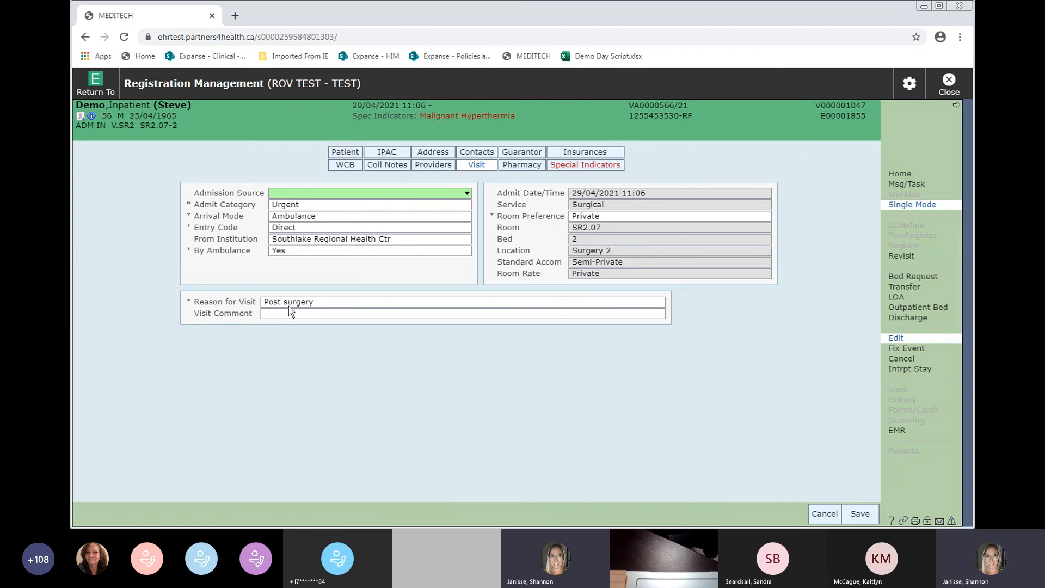
left_click(824, 514)
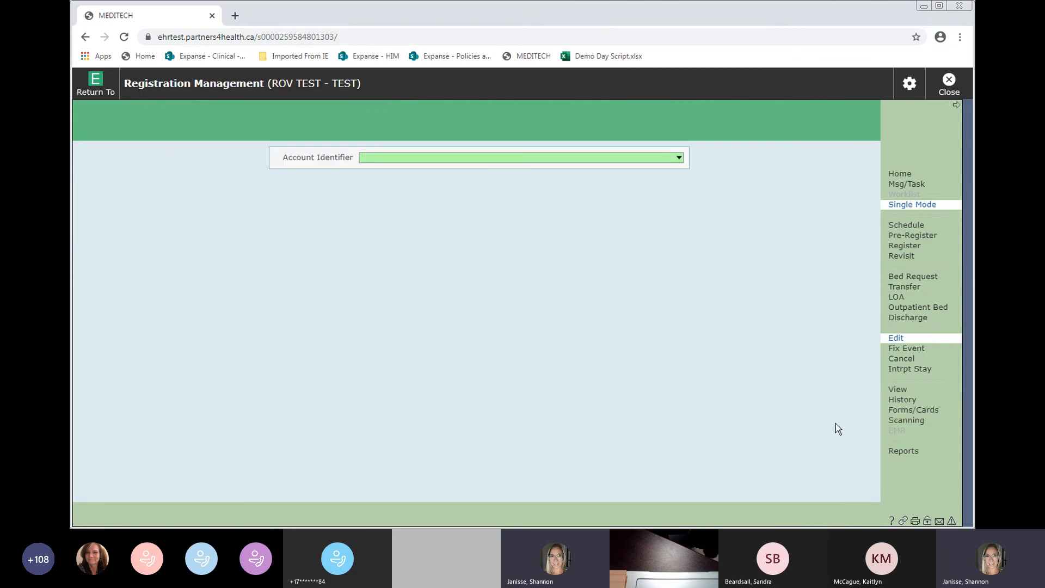
- In Fix Event mode, load the account's registration events by its account number
left_click(906, 352)
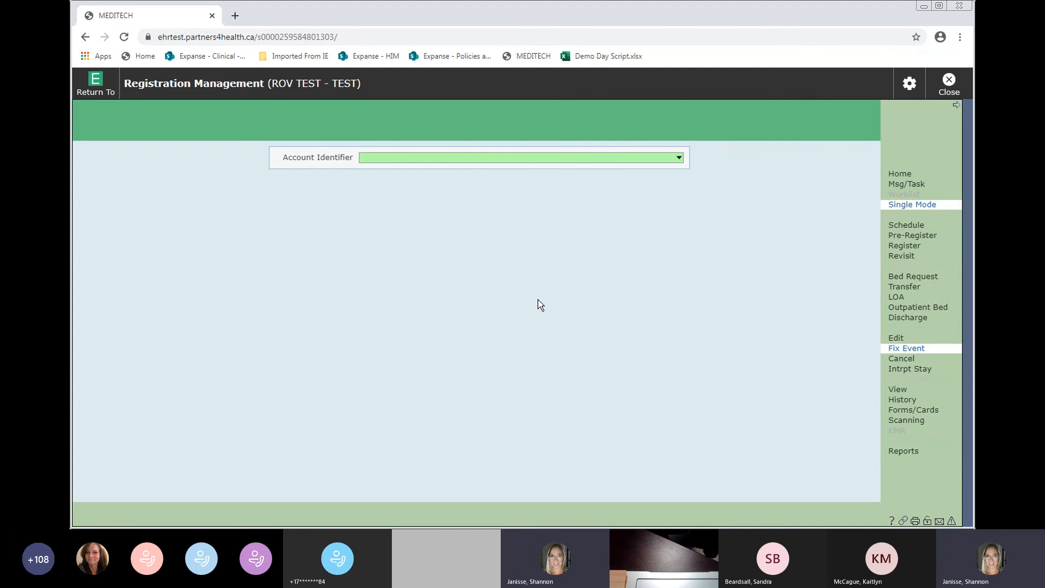
type("VA566/21")
key("Return")
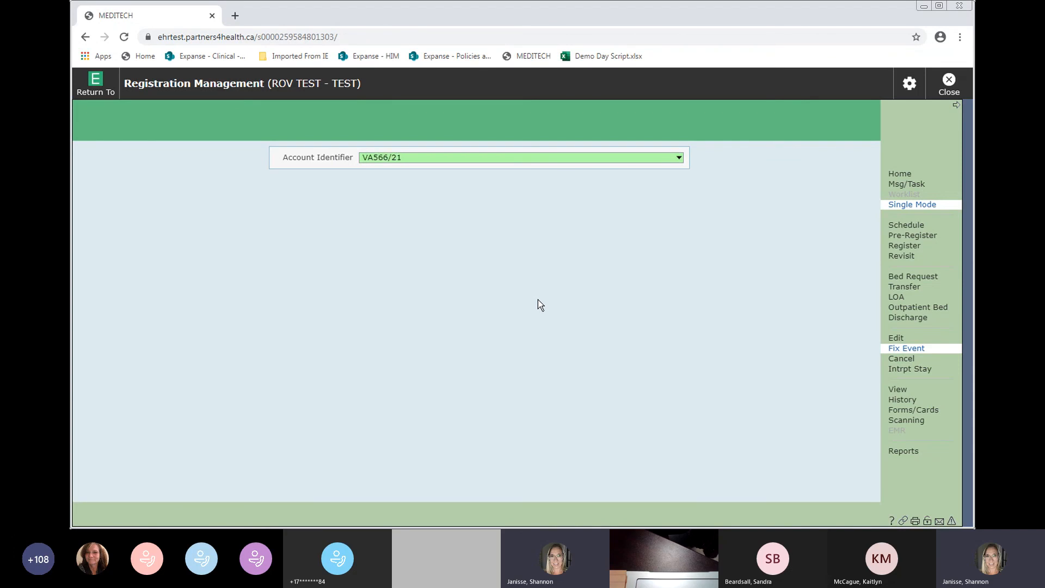
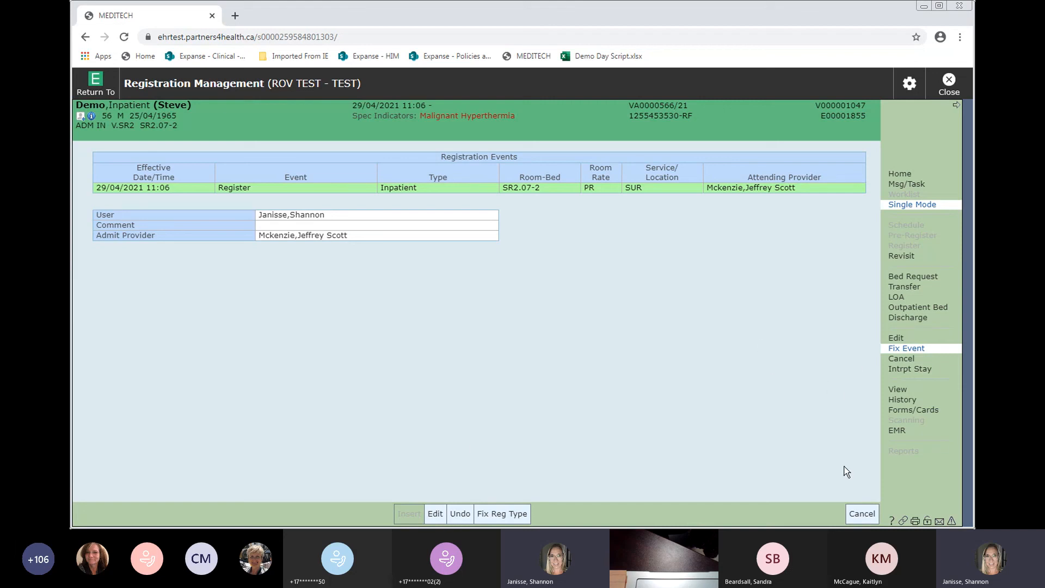
- Leave the registration events view and return to the account identifier prompt
left_click(861, 513)
- Try cancelling the demo inpatient's visit by account number and dismiss both 'Cannot cancel' errors
left_click(902, 363)
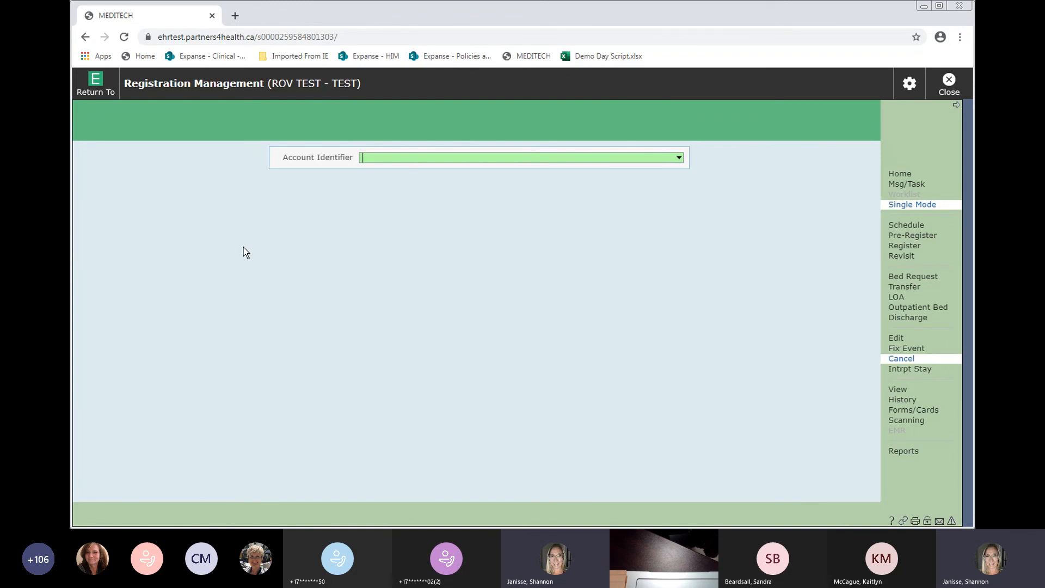
type("VA566/21")
key("Return")
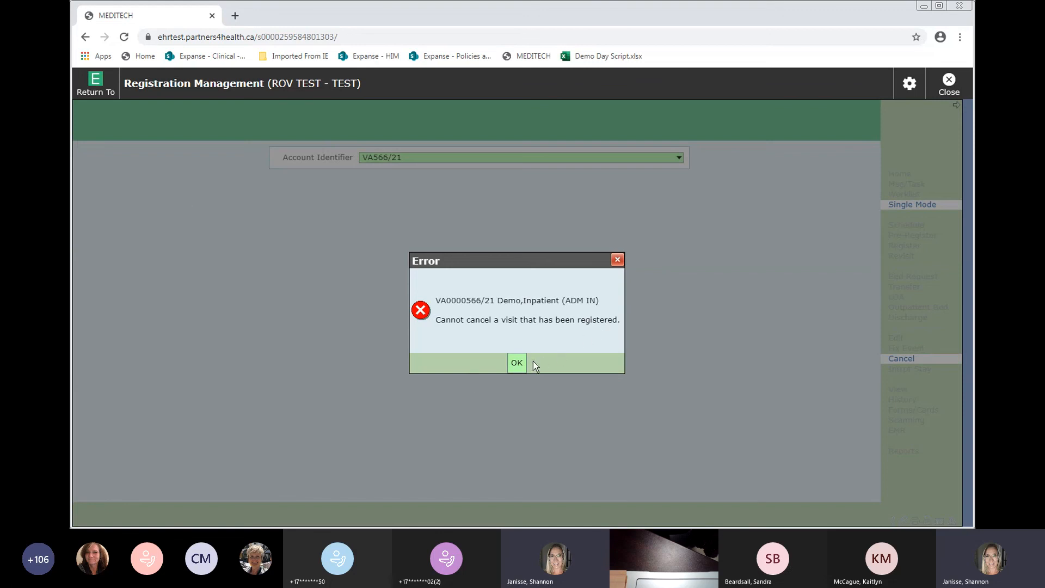
left_click(516, 364)
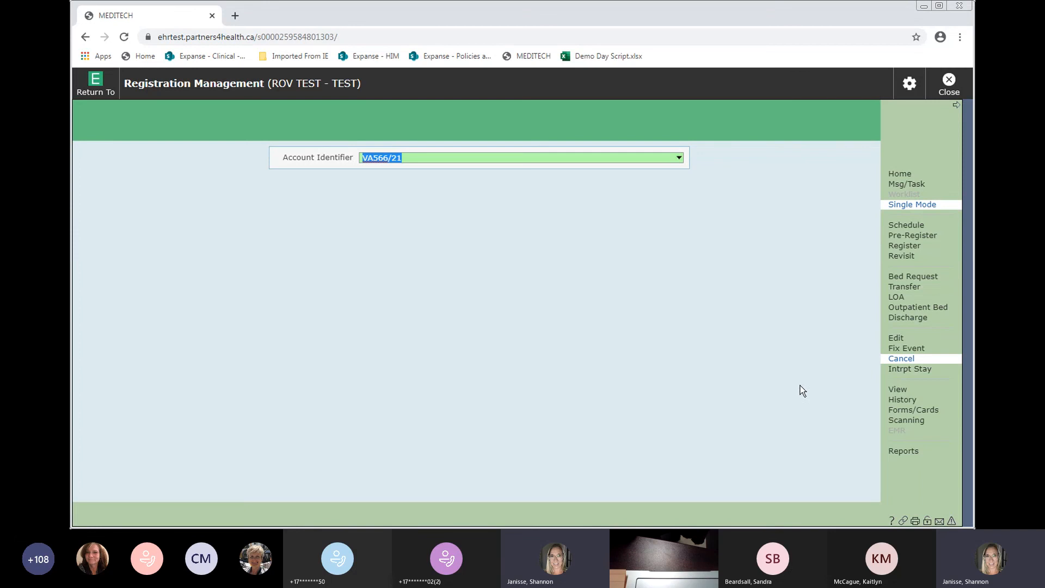
left_click(908, 391)
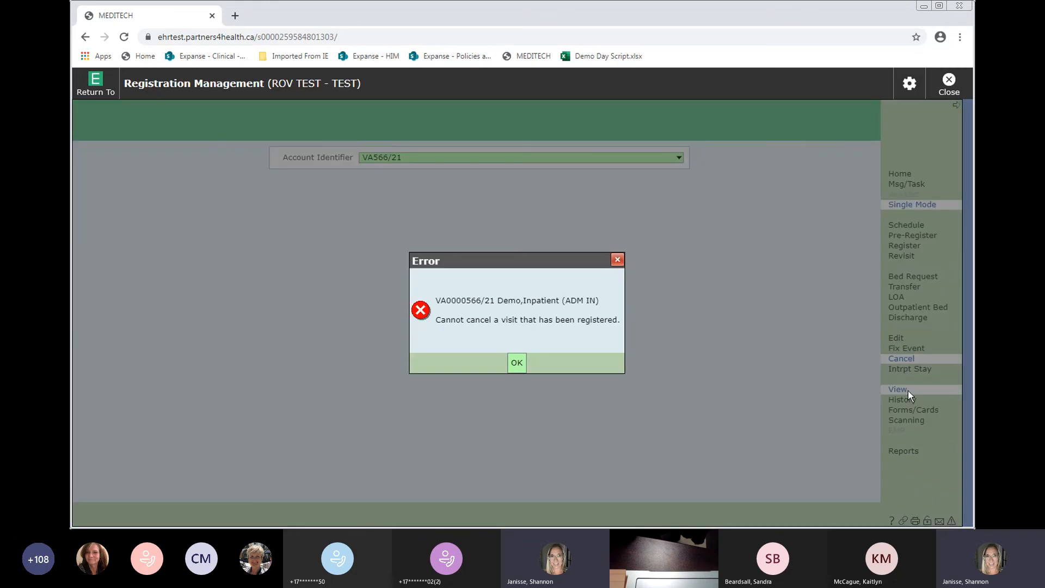
left_click(517, 363)
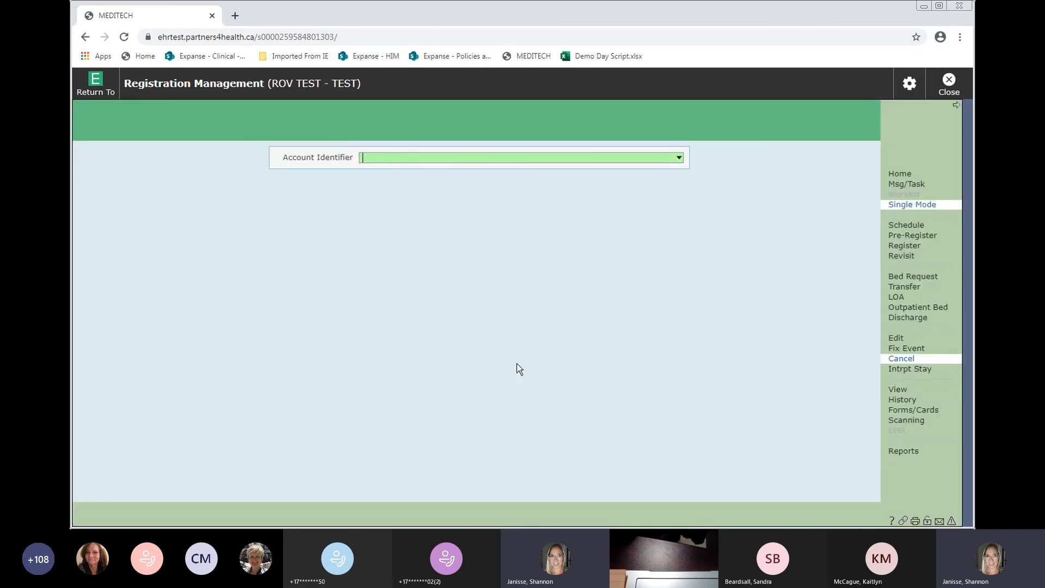
- View the demo inpatient's account by account number and bring up its change-history query
left_click(899, 389)
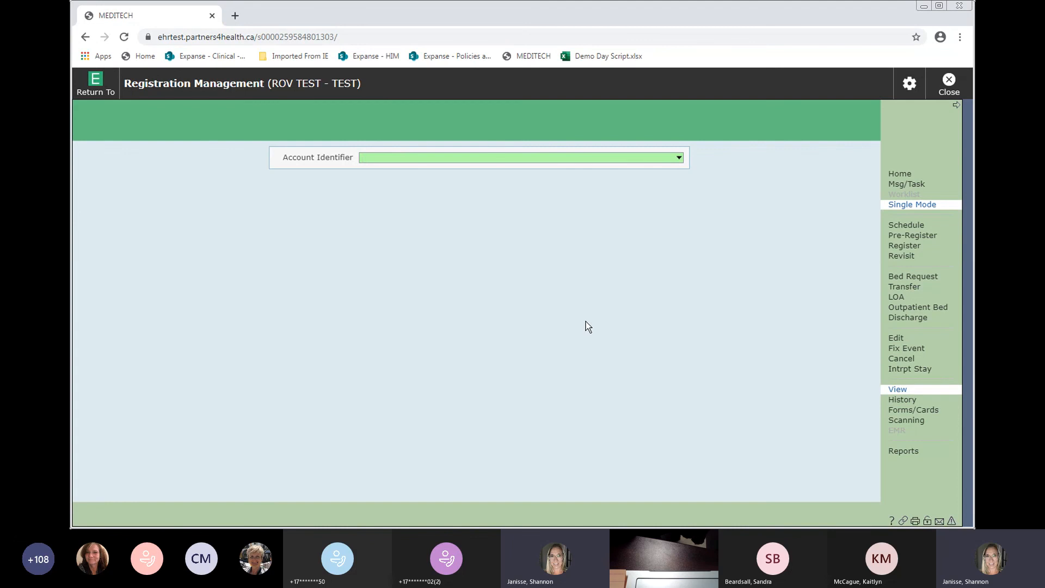
type("VA566/21")
key("Return")
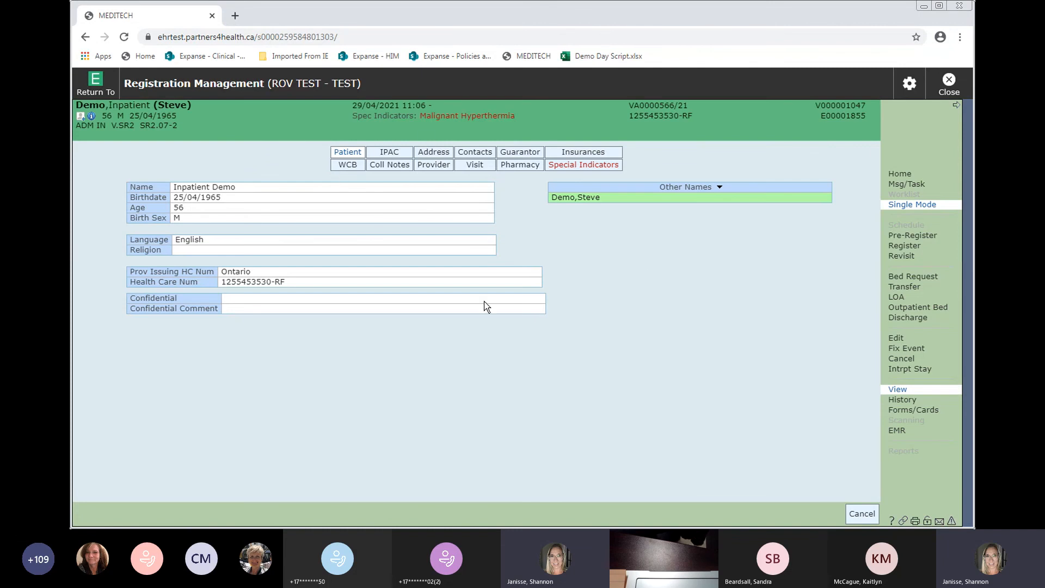
left_click(900, 402)
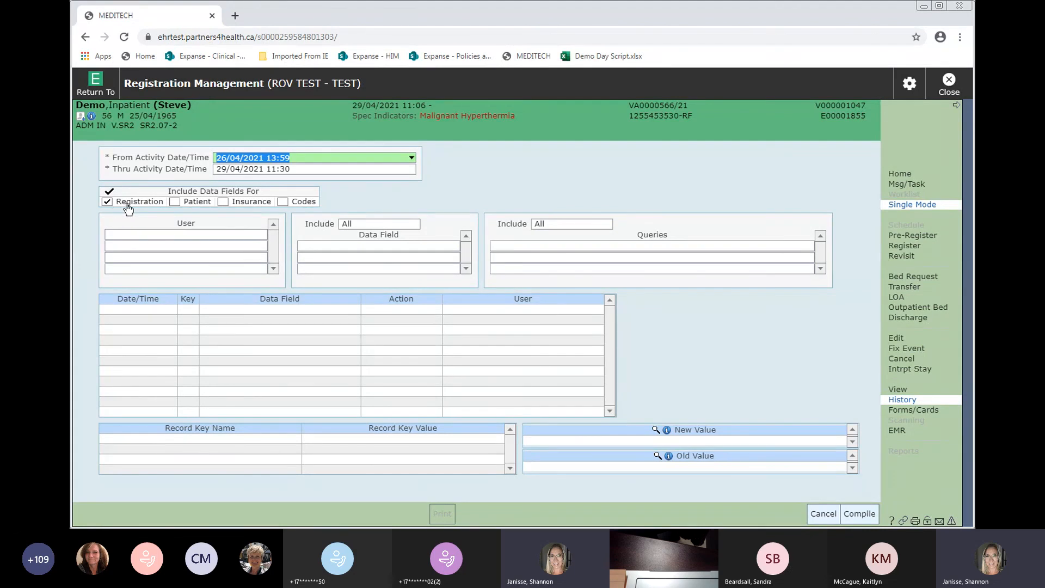
- Compile the history and inspect the Reason For Visit, Guar Rel to Pat, C. difficile and Reg Clerk entries
left_click(858, 513)
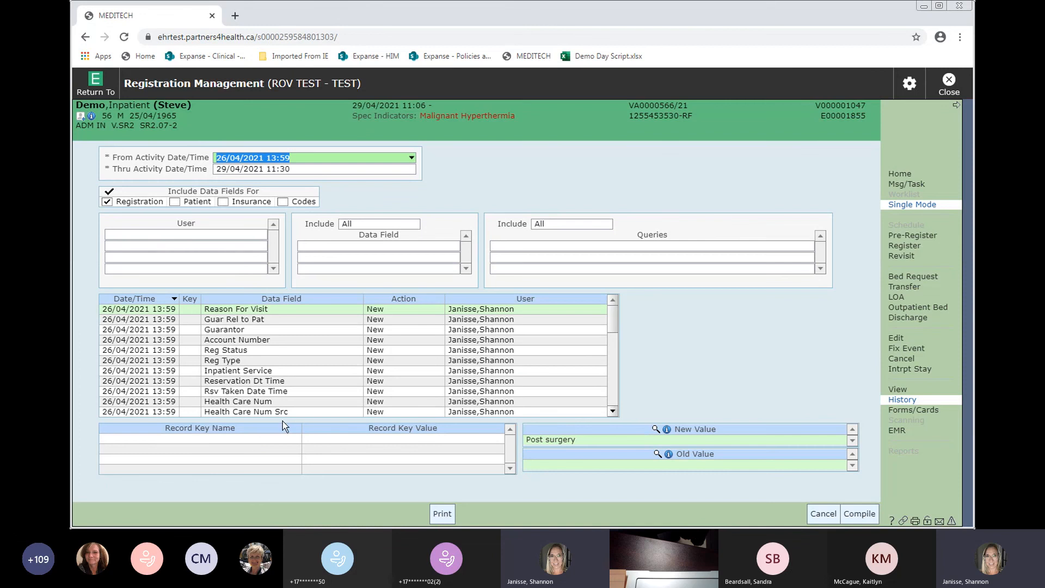
left_click(163, 312)
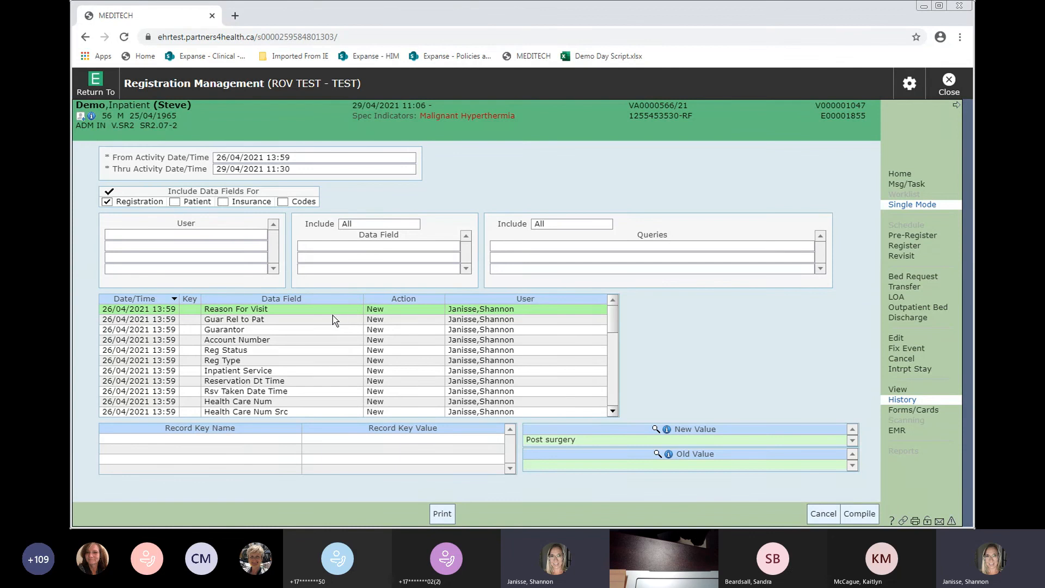
left_click(305, 322)
scroll(304, 359, "down", 2)
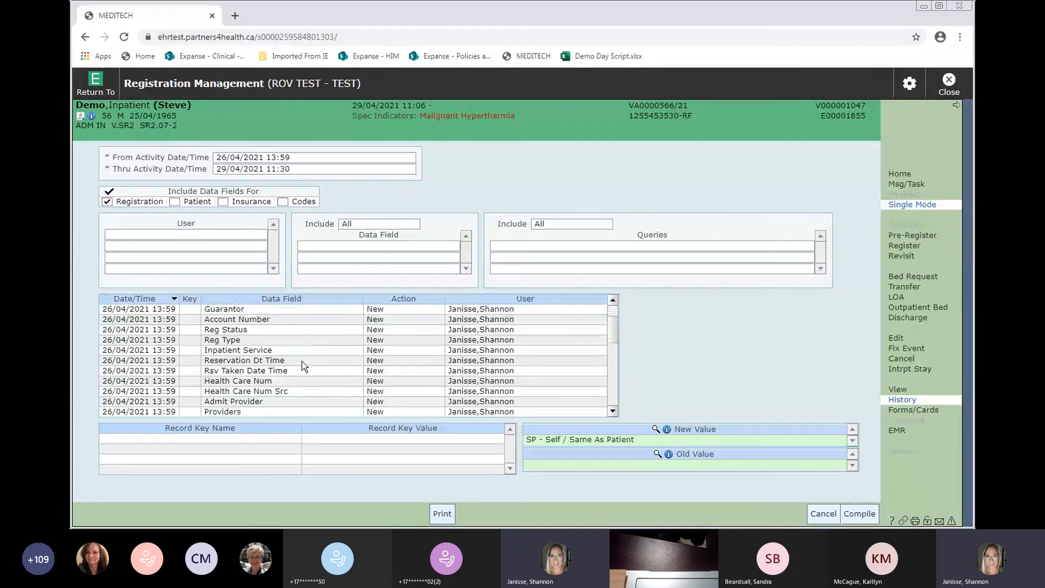
scroll(304, 366, "down", 4)
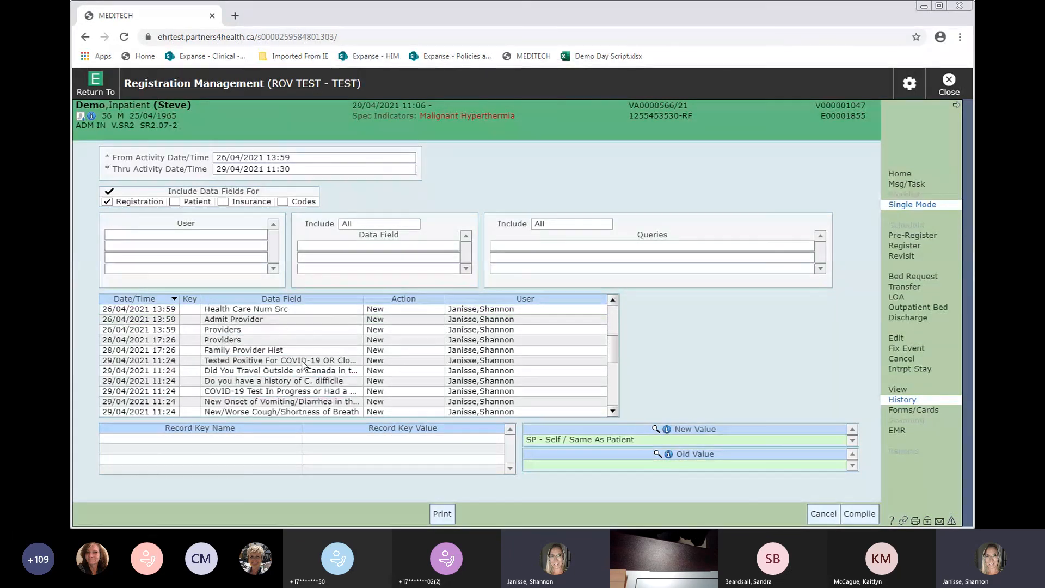
left_click(287, 361)
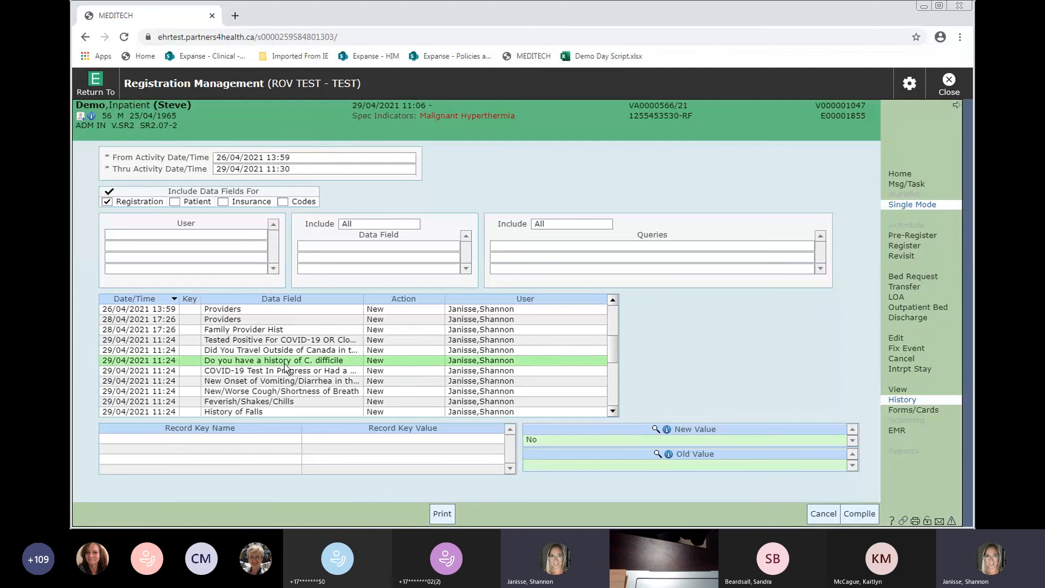
scroll(381, 367, "down", 3)
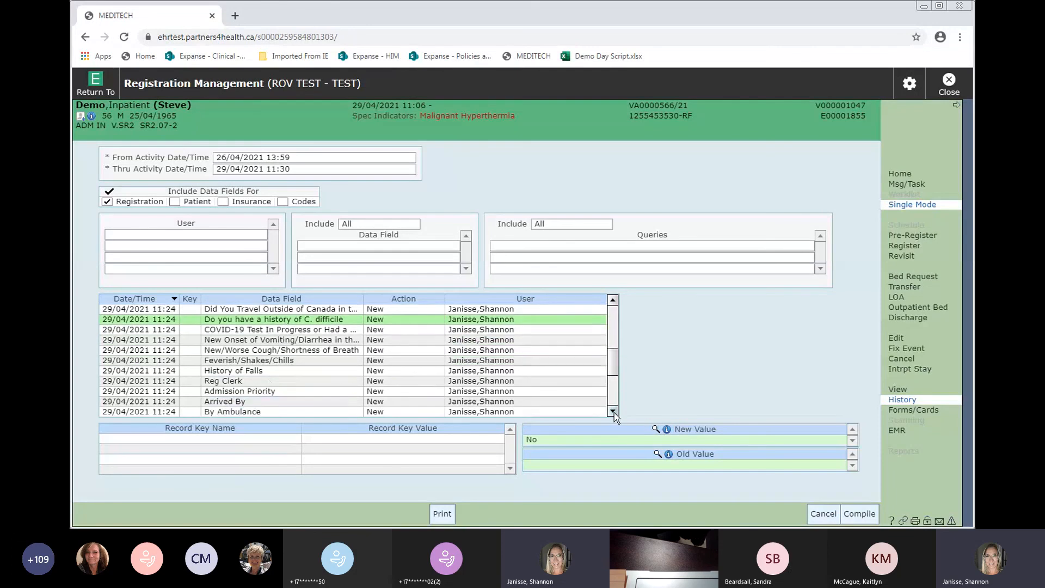
left_click(271, 371)
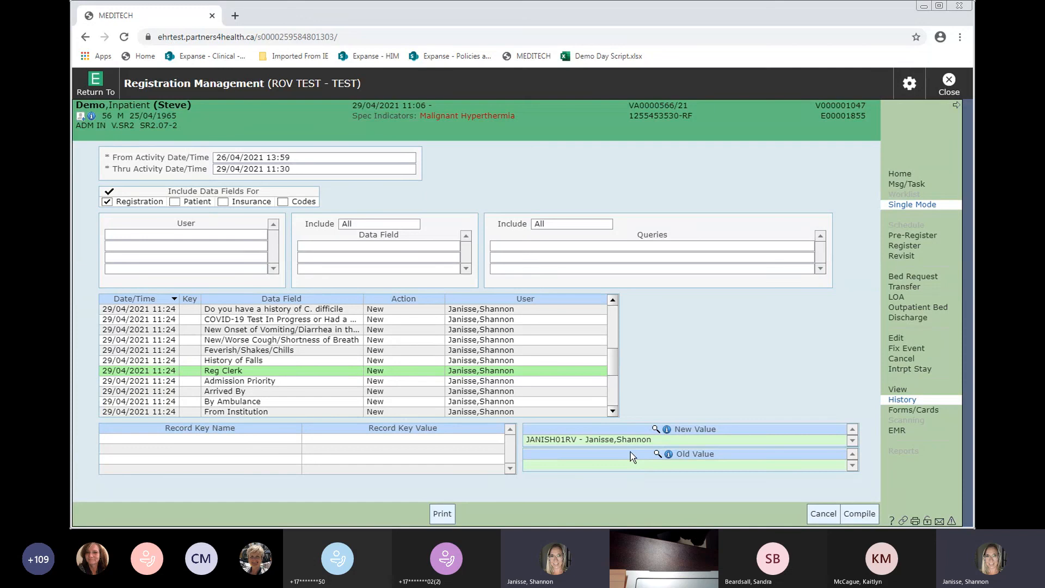
- Inspect the Reg Status change from PRE to ADM and the added and removed provider entries
left_click(612, 412)
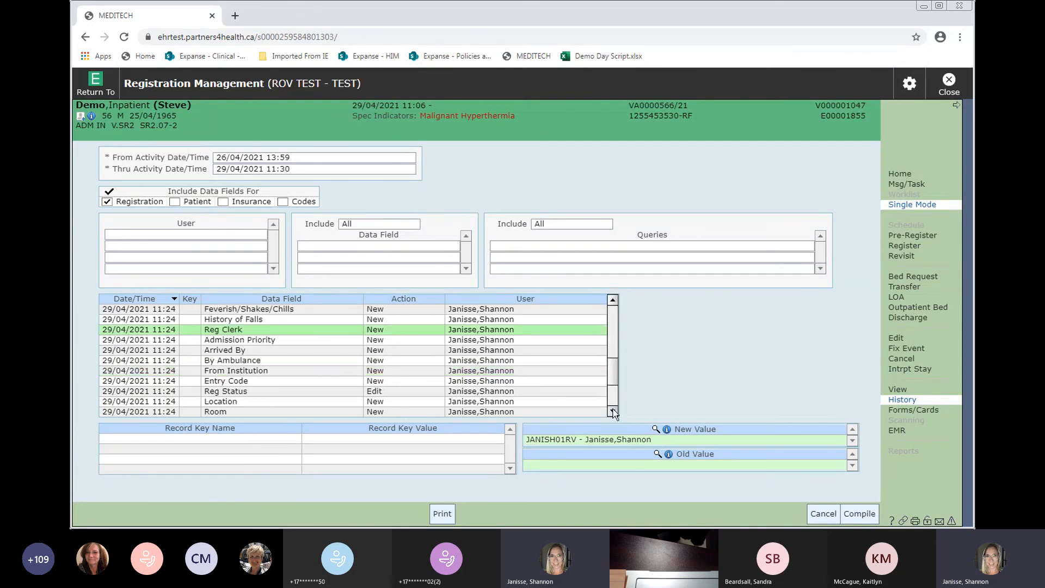
left_click(311, 391)
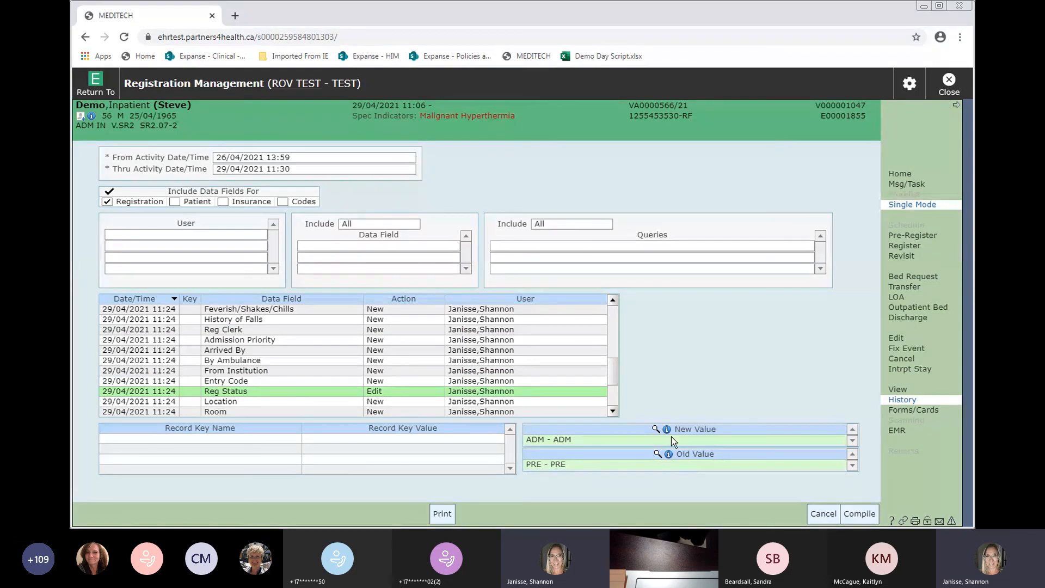
left_click(614, 412)
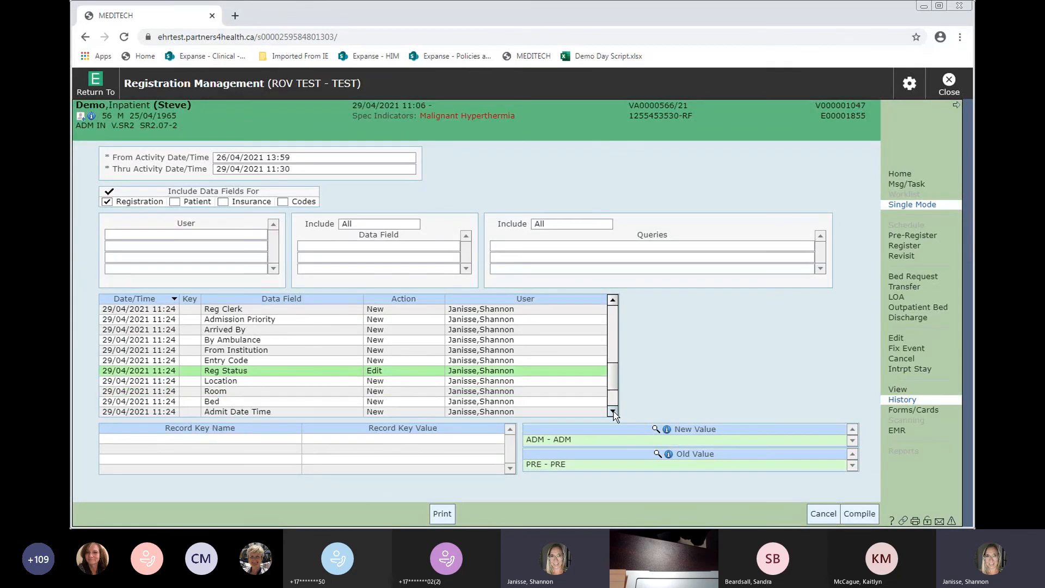
left_click(614, 412)
left_click(613, 412)
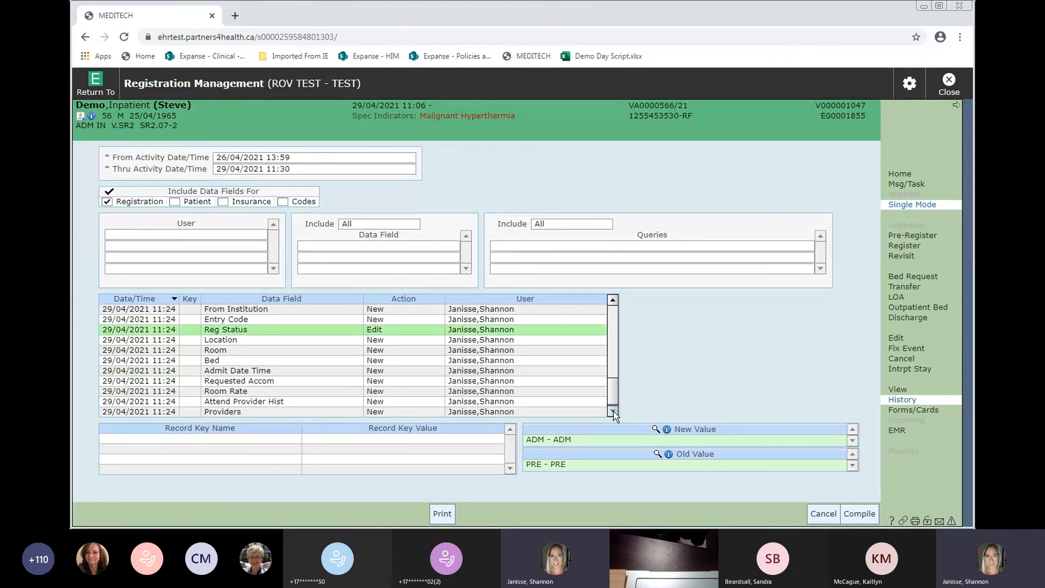
left_click(613, 412)
left_click(246, 391)
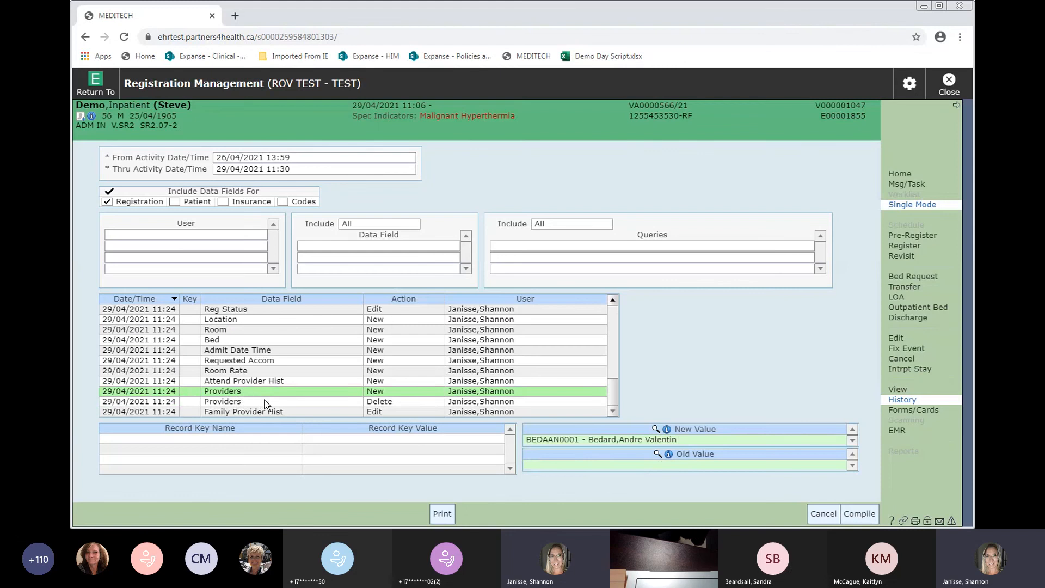
left_click(261, 401)
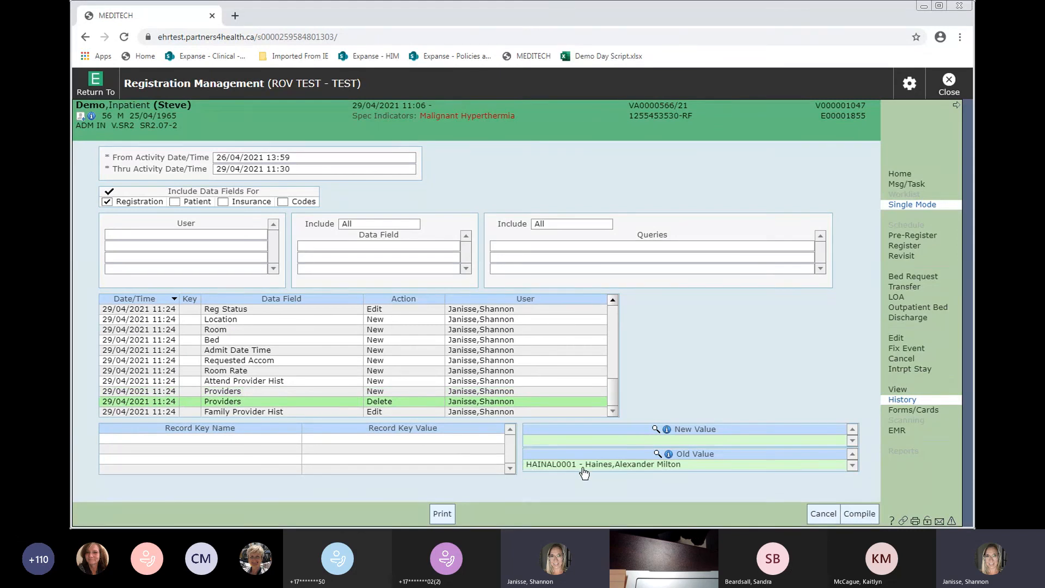
left_click(250, 392)
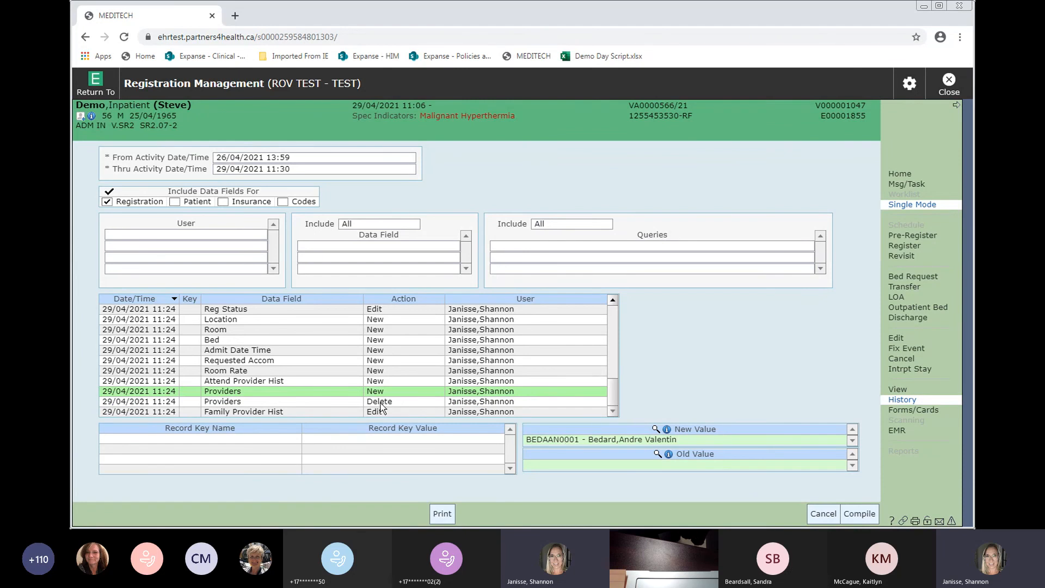
- Recompile the history including Patient and Insurance data changes, review it, then close it
left_click(175, 202)
left_click(224, 204)
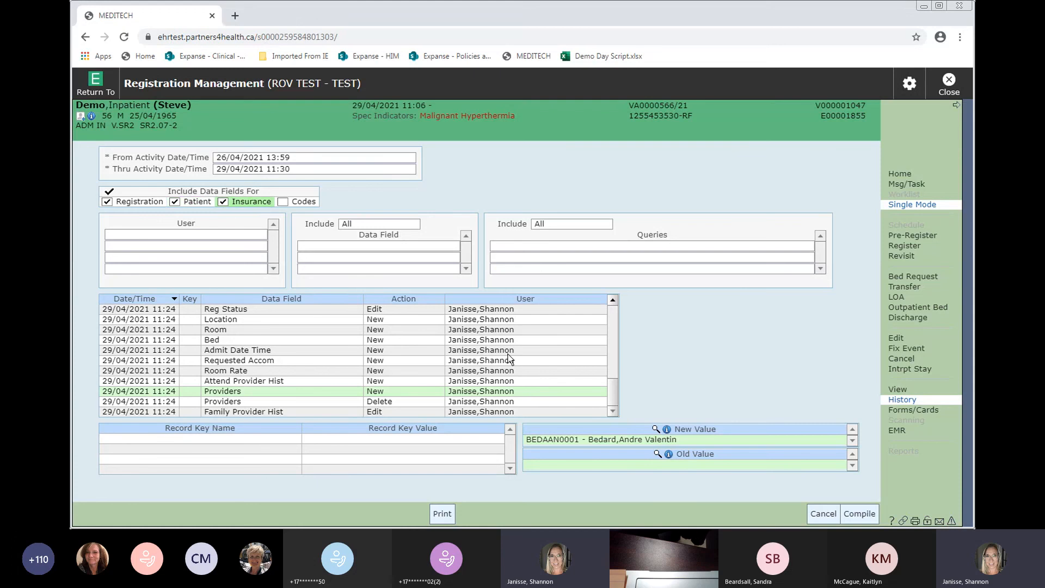
left_click(859, 513)
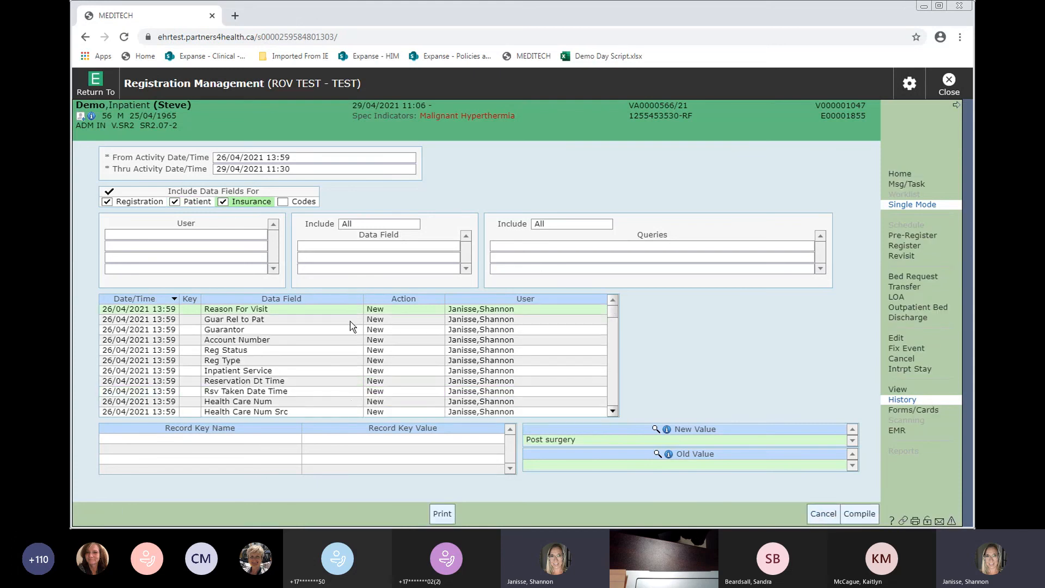
scroll(547, 353, "down", 3)
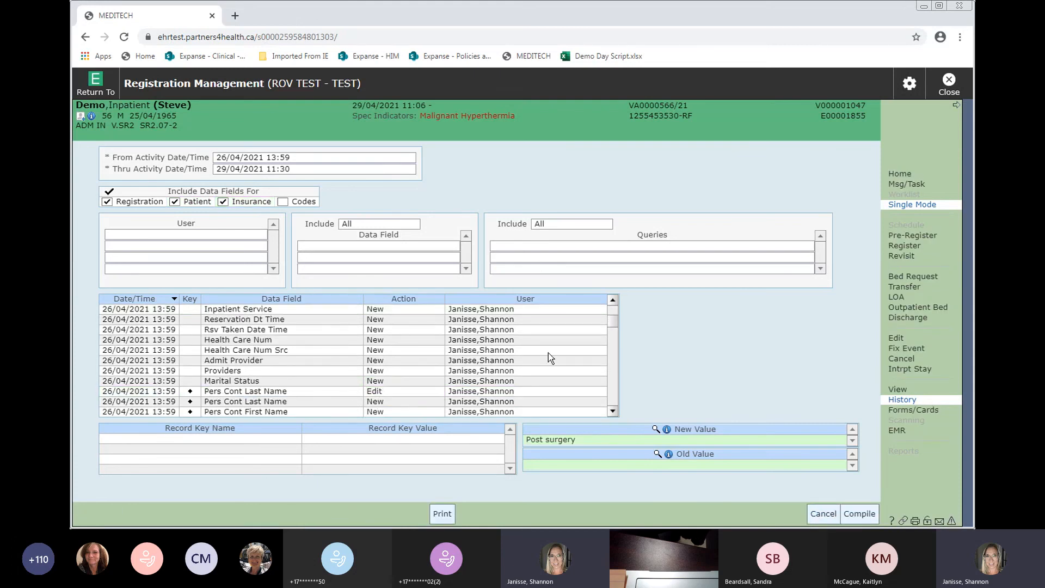
left_click_drag(613, 325, 614, 352)
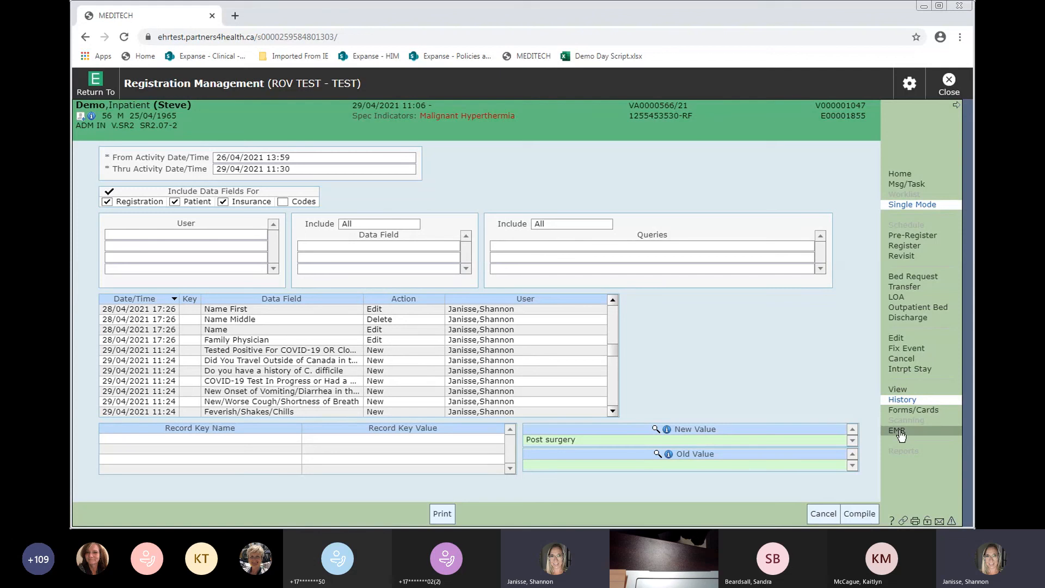
left_click(823, 516)
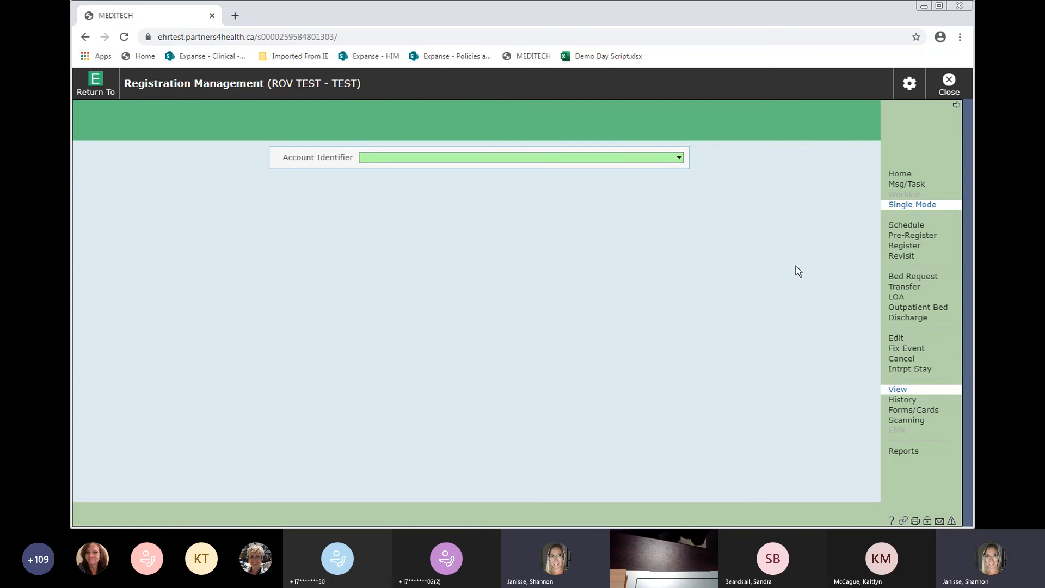
- Start a Recurring registration, search the patient by health card number, and dismiss the Ministry of Health error
left_click(905, 245)
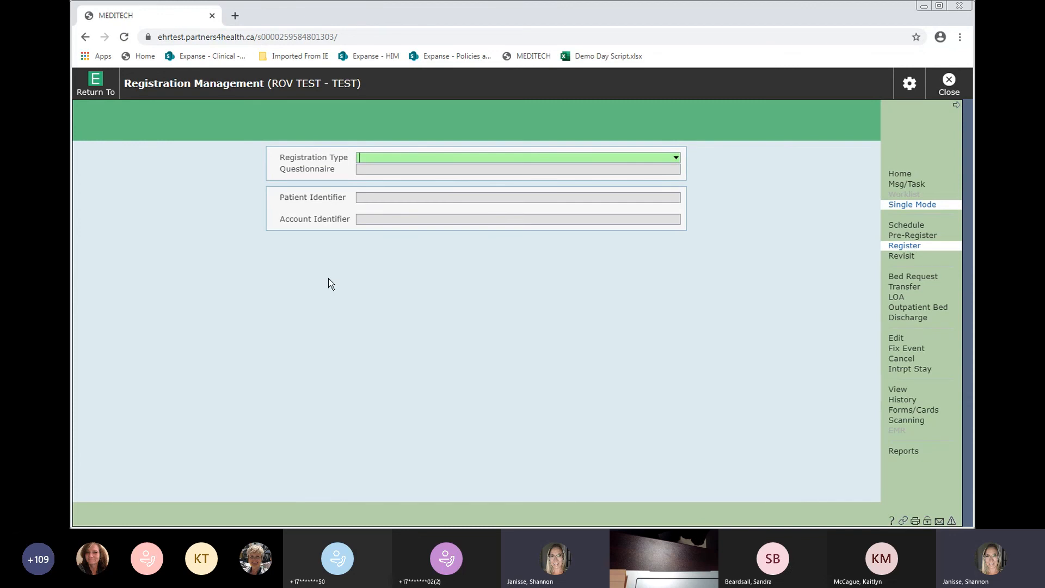
key("Down")
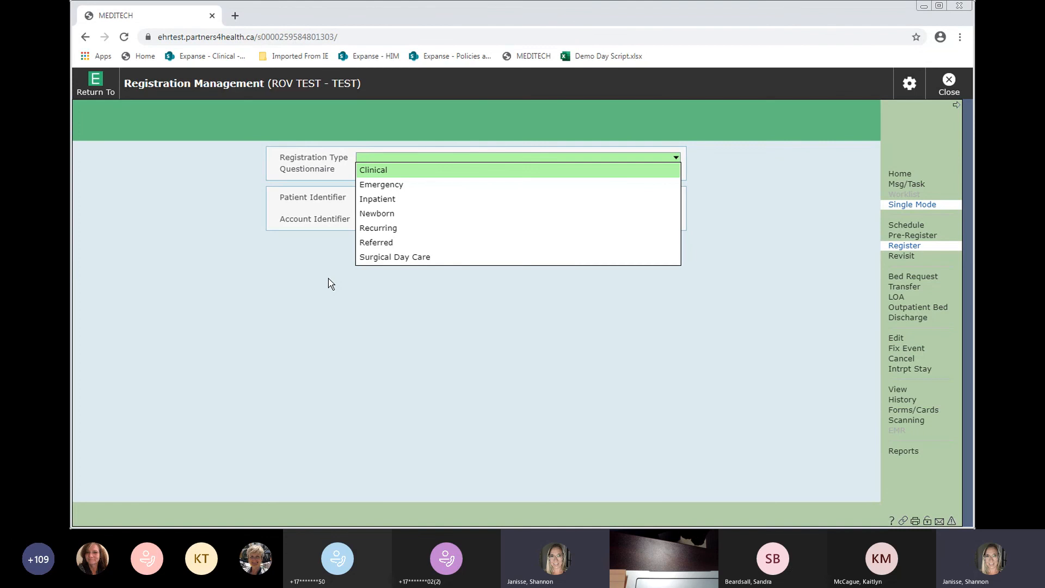
left_click(380, 230)
left_click(369, 199)
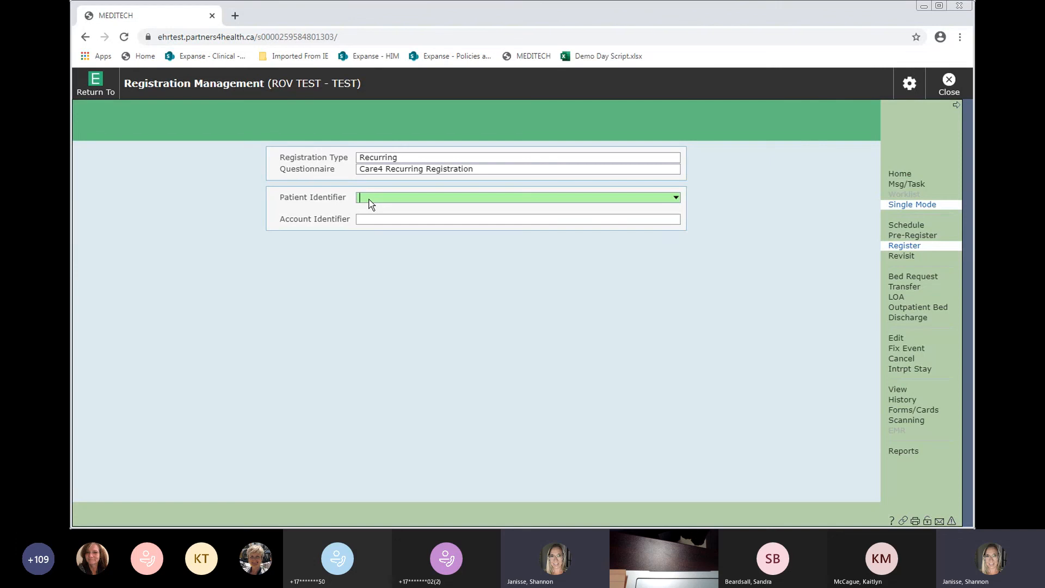
key("Return")
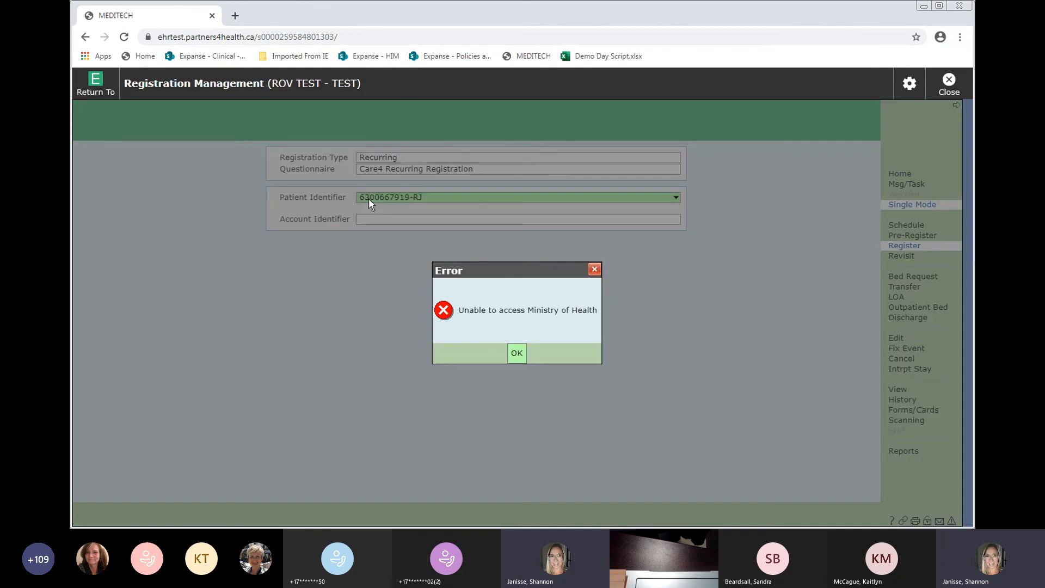
left_click(524, 359)
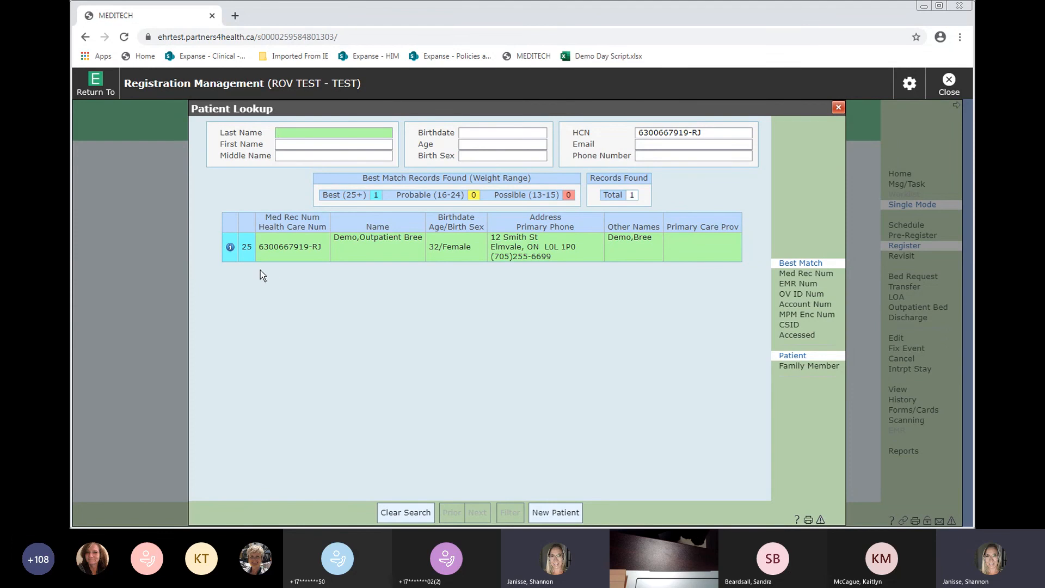
- Review the matched demo outpatient's details, then select her and start a new account
left_click(230, 248)
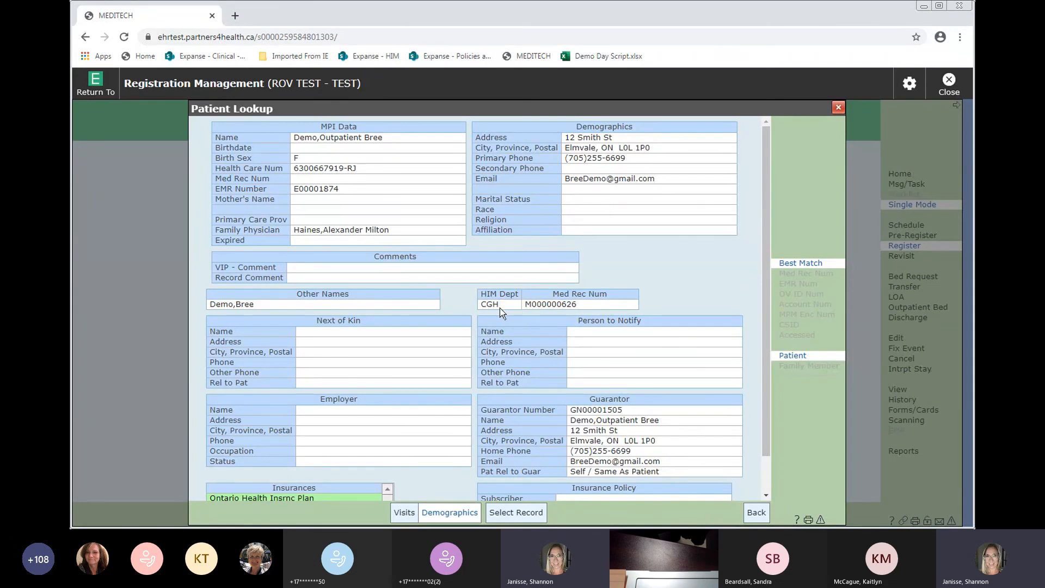
left_click(756, 513)
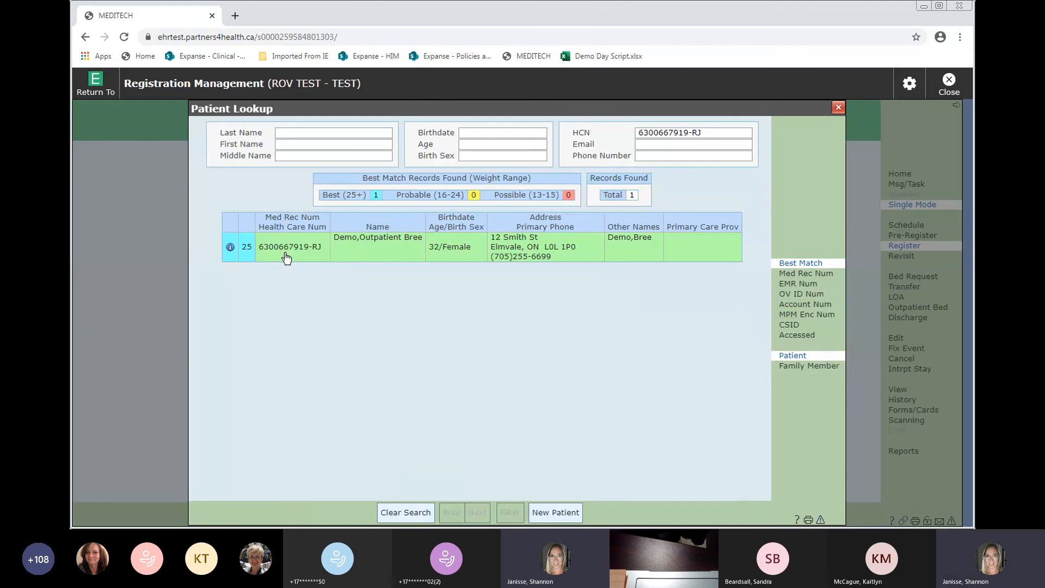
left_click(399, 254)
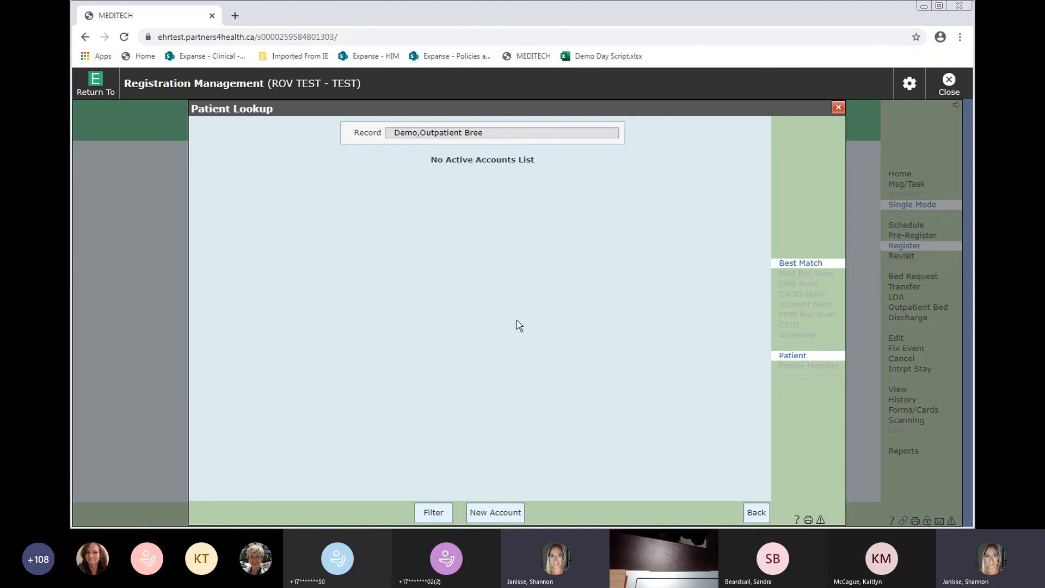
left_click(489, 516)
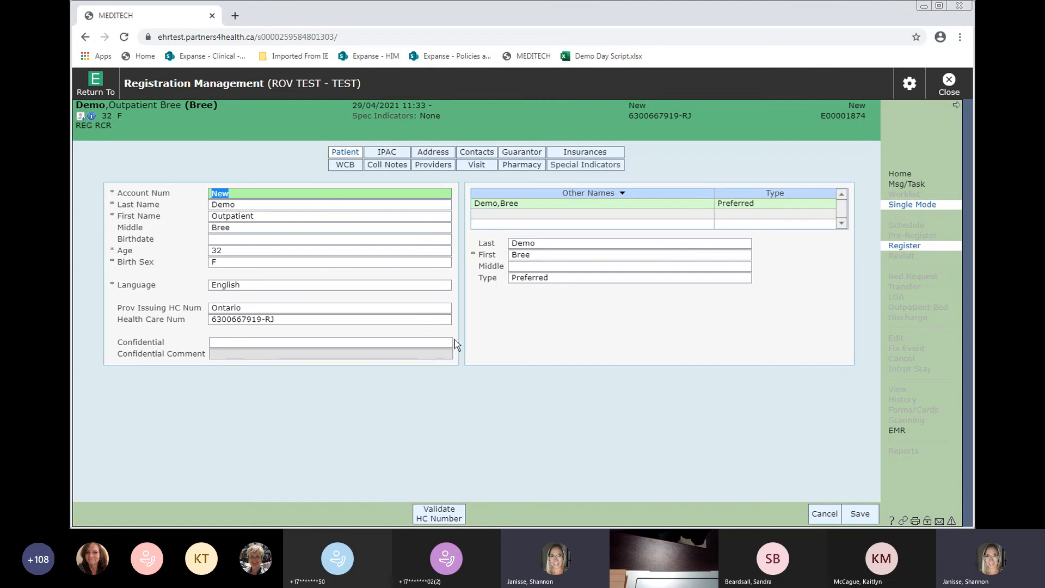
- Agree to validate the health card and record No Fall in Last 90 Days on the IPAC screen
left_click(393, 153)
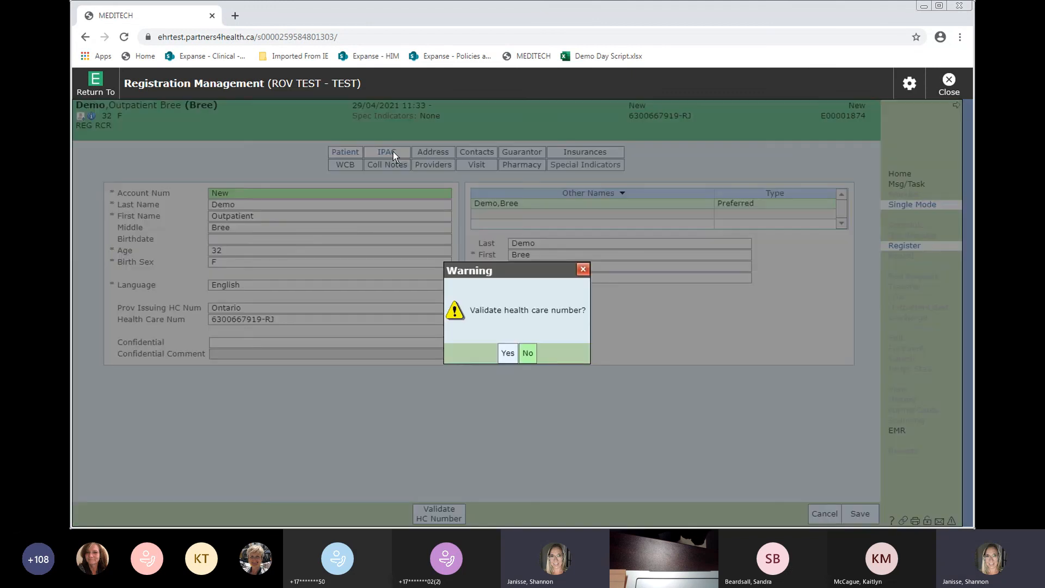
left_click(504, 357)
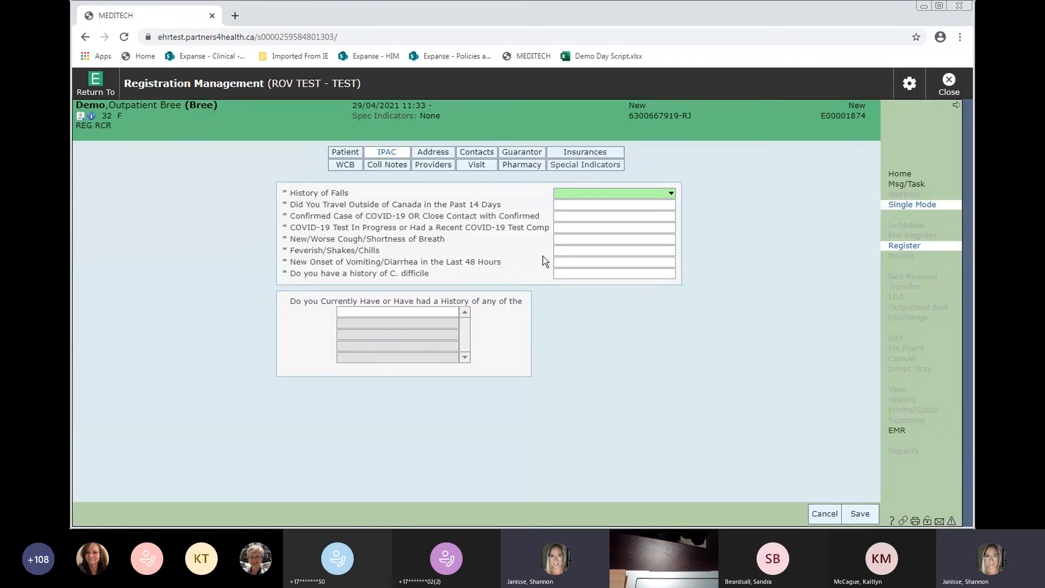
type("NO")
key("Return")
key("Return")
type("NO")
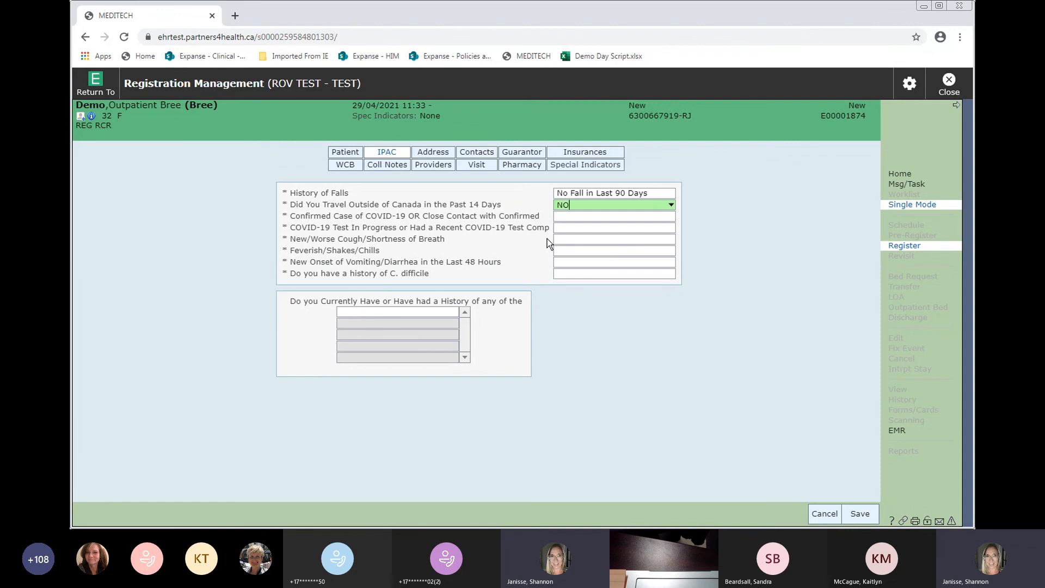
- Answer No to the travel, COVID-19 contact and test, symptom and C. difficile questions
key("Return")
type("NO")
key("Return")
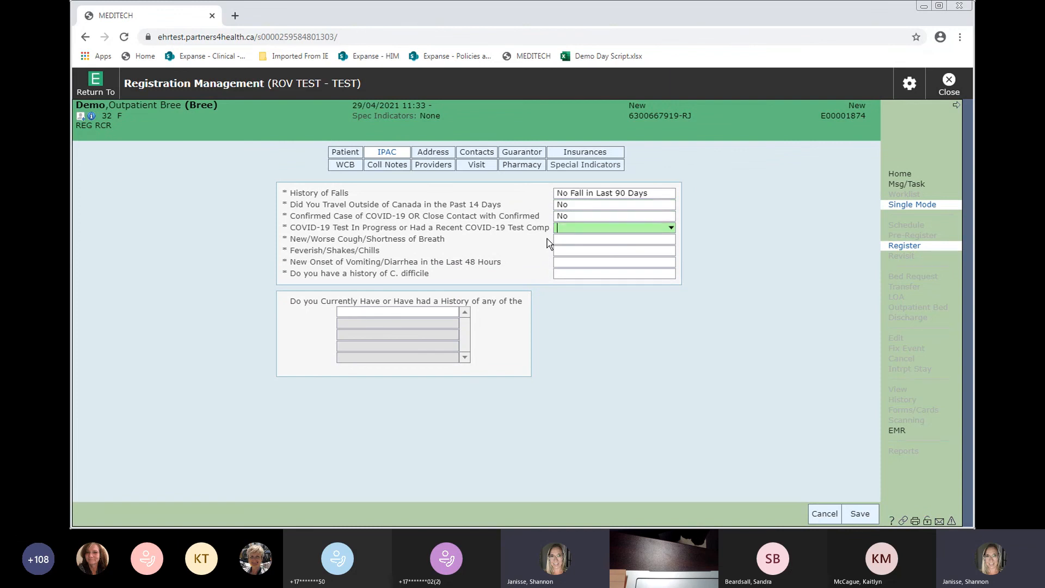
type("NO")
key("Return")
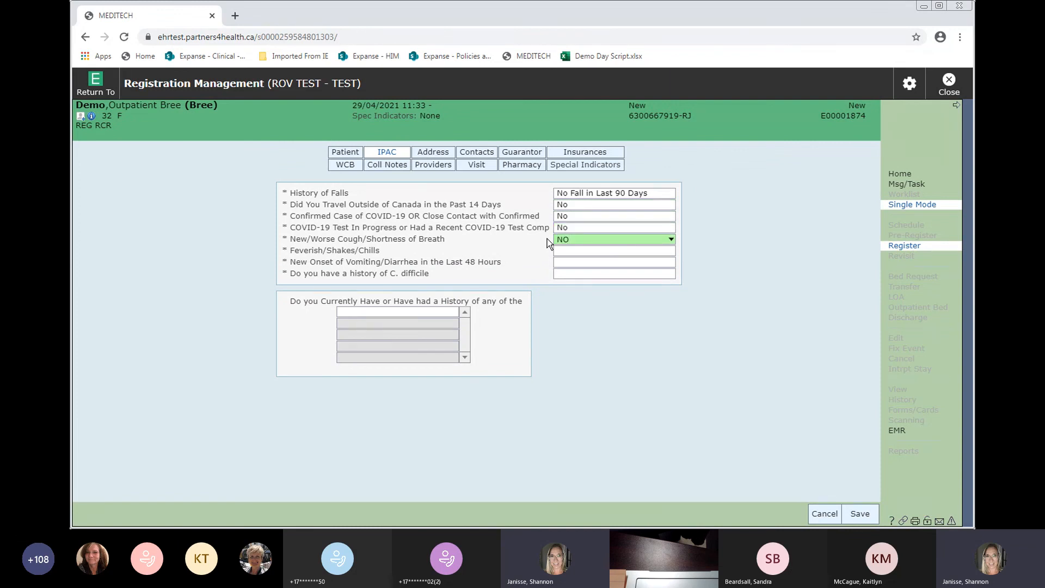
key("Return")
type("NO")
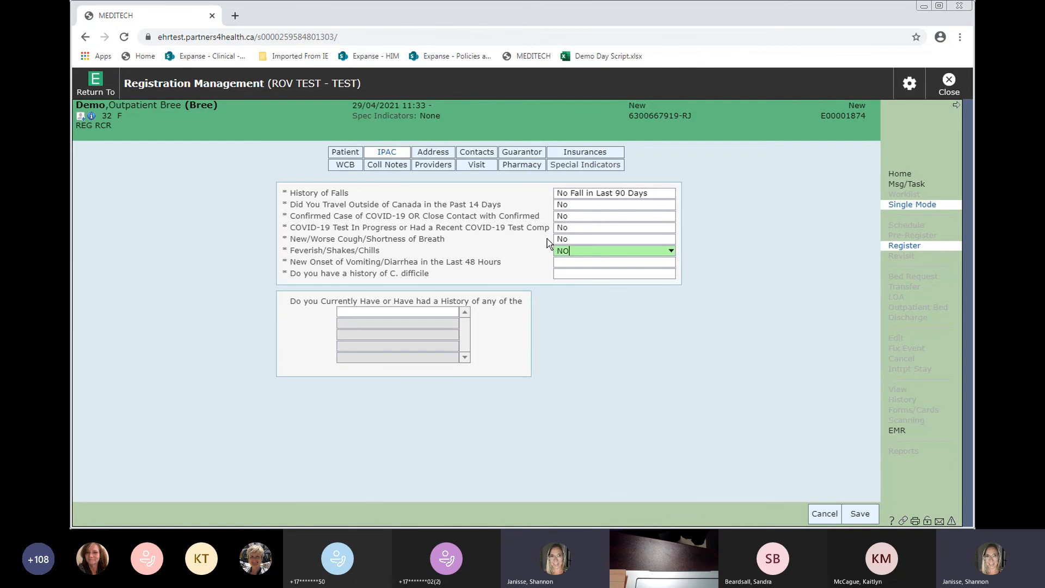
key("Return")
type("NO")
key("Return")
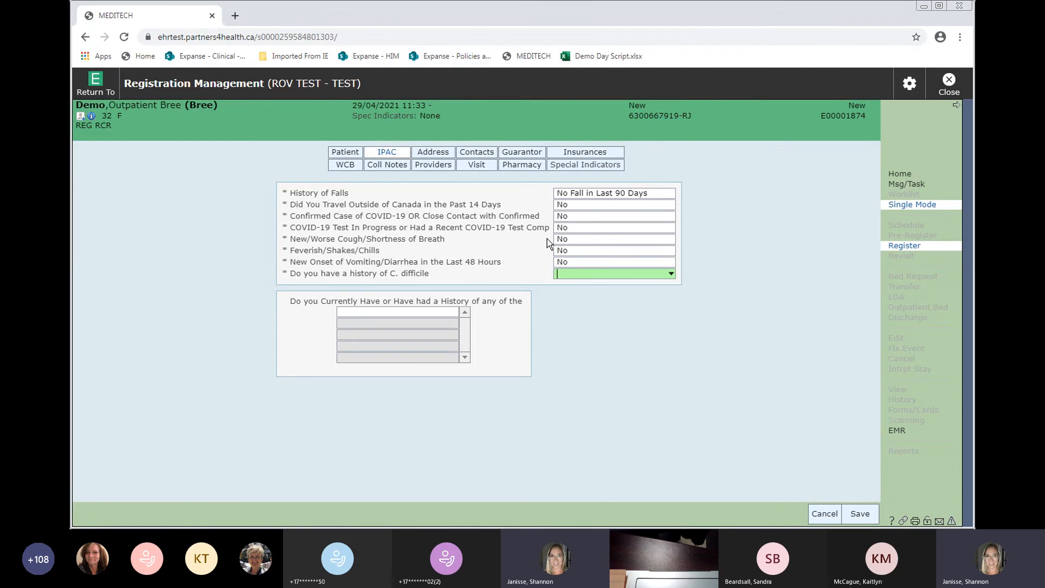
type("NO")
key("Return")
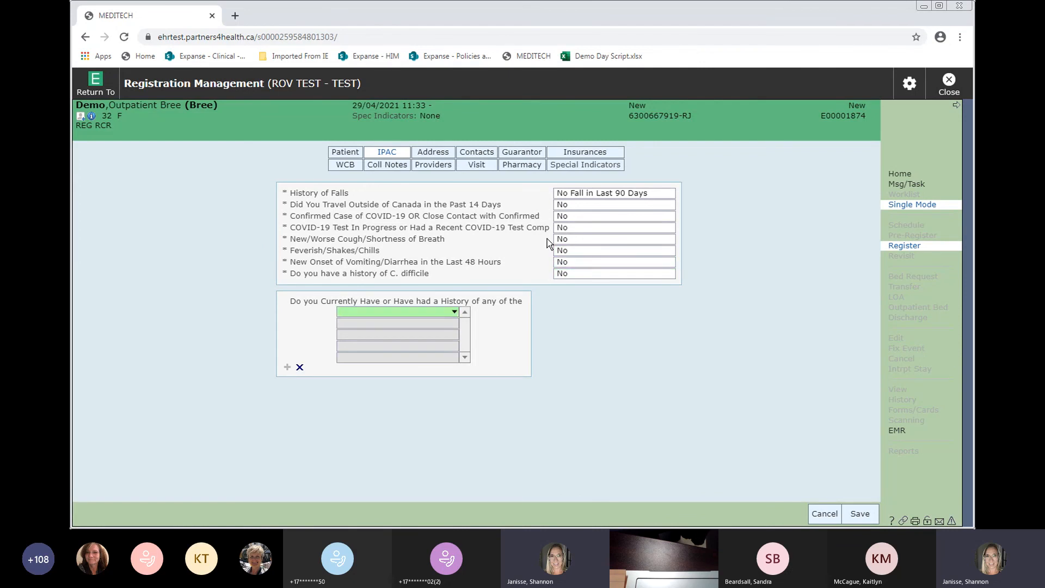
- Replace the patient's permanent street address and postal code, letting the city fill in automatically
left_click(433, 154)
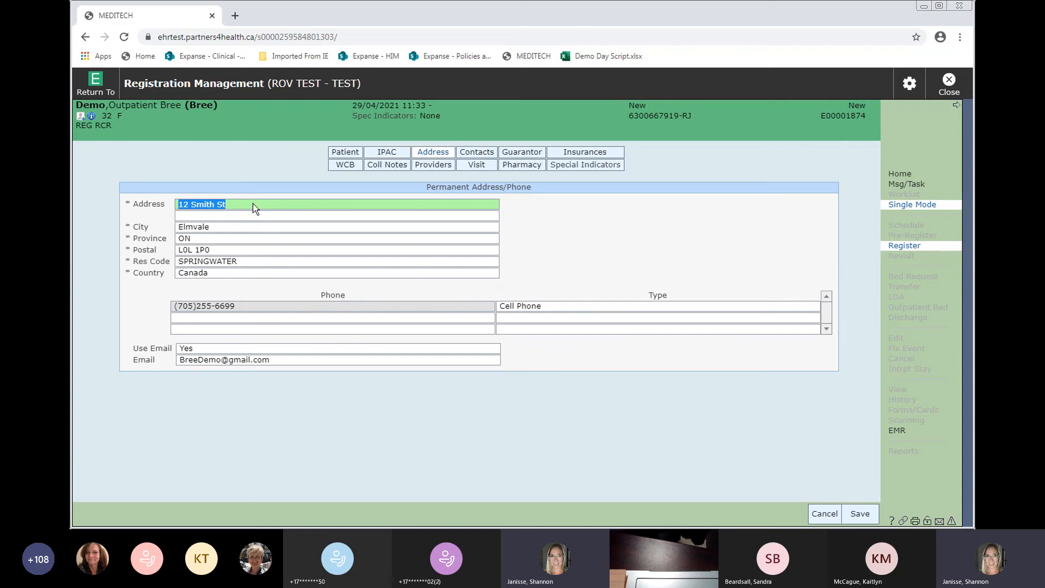
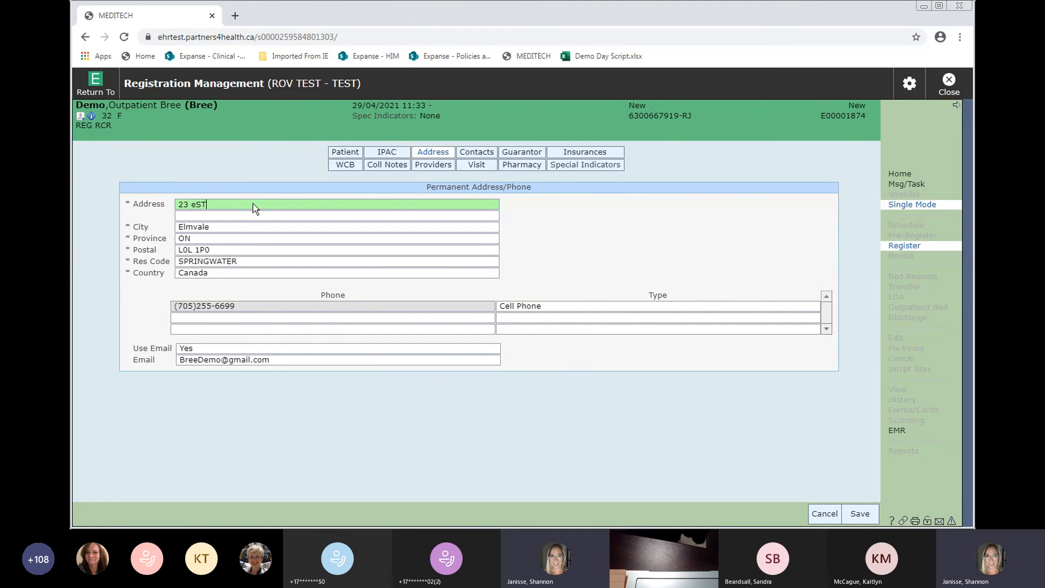
key("Tab")
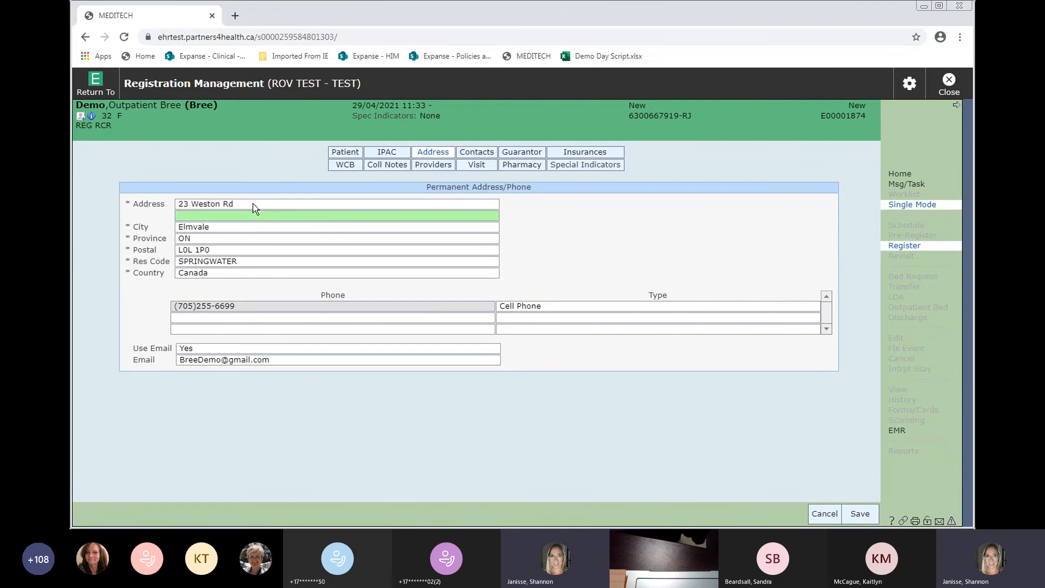
key("Tab")
type("L0L 1P0")
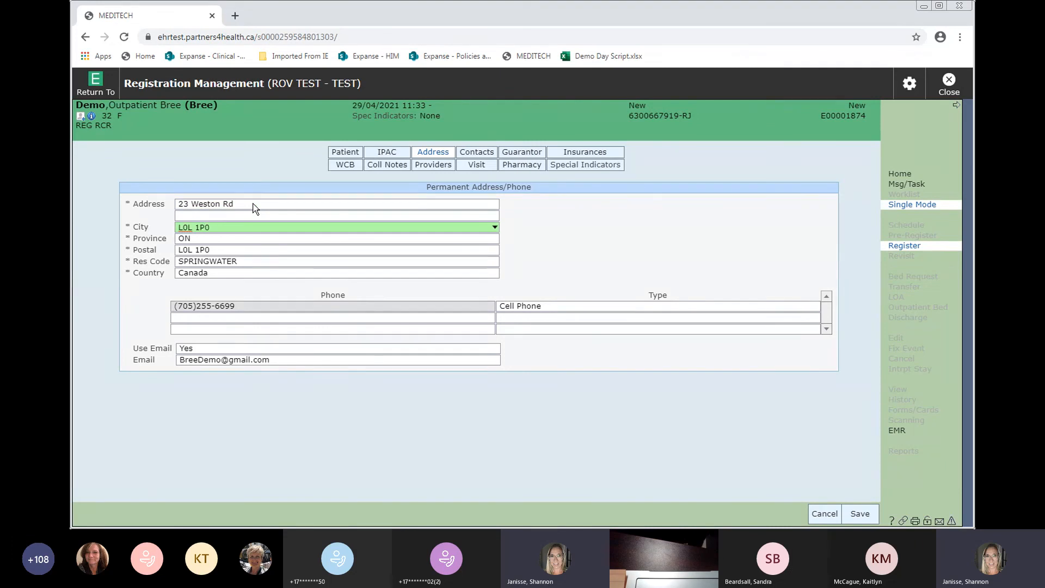
key("Tab")
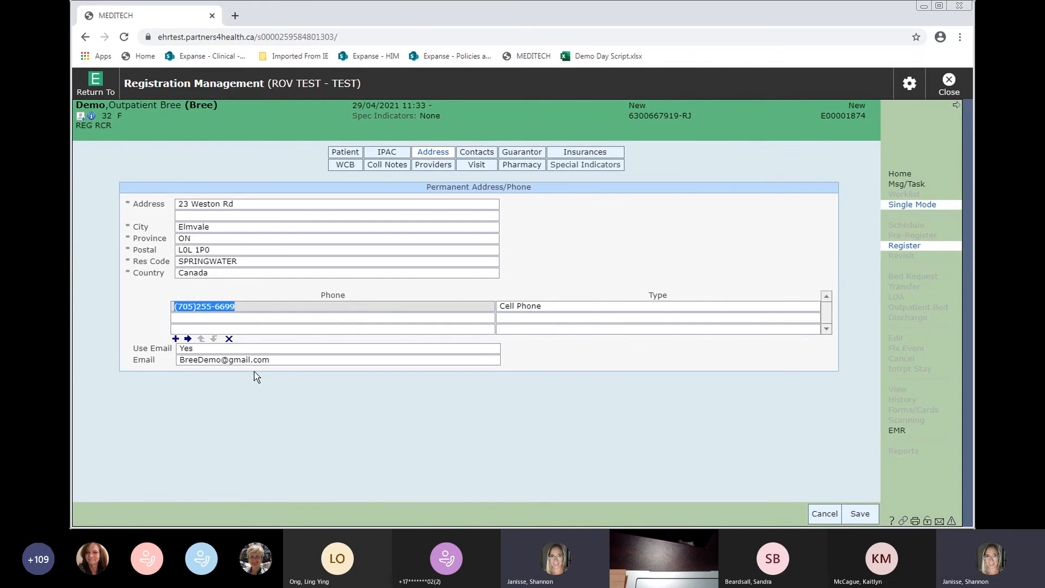
left_click(479, 154)
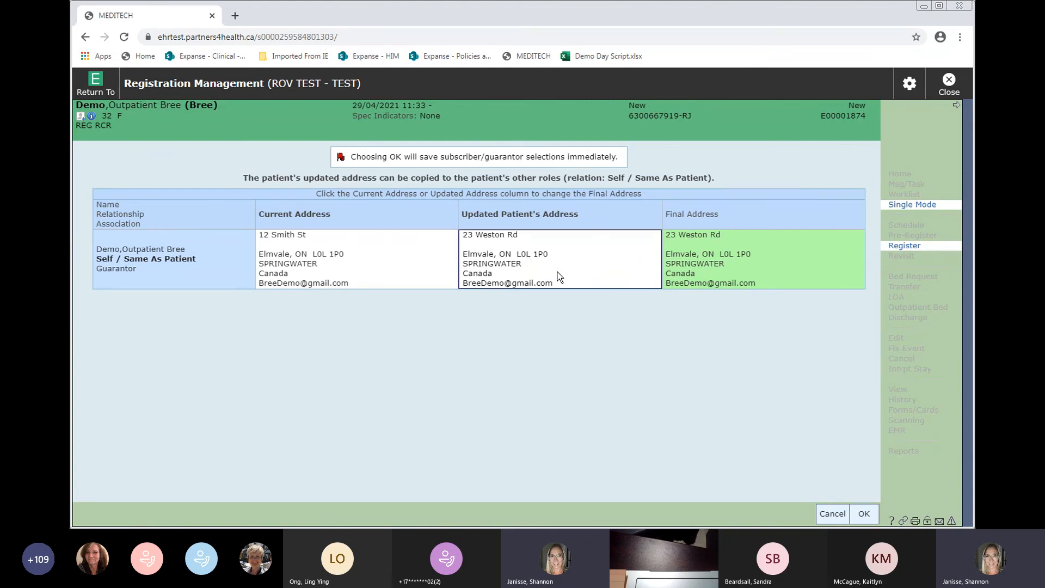
- Copy the new address to the guarantor and drop Ontario Health Insrnc Plan from the visit order, leaving Self Pay
left_click(864, 514)
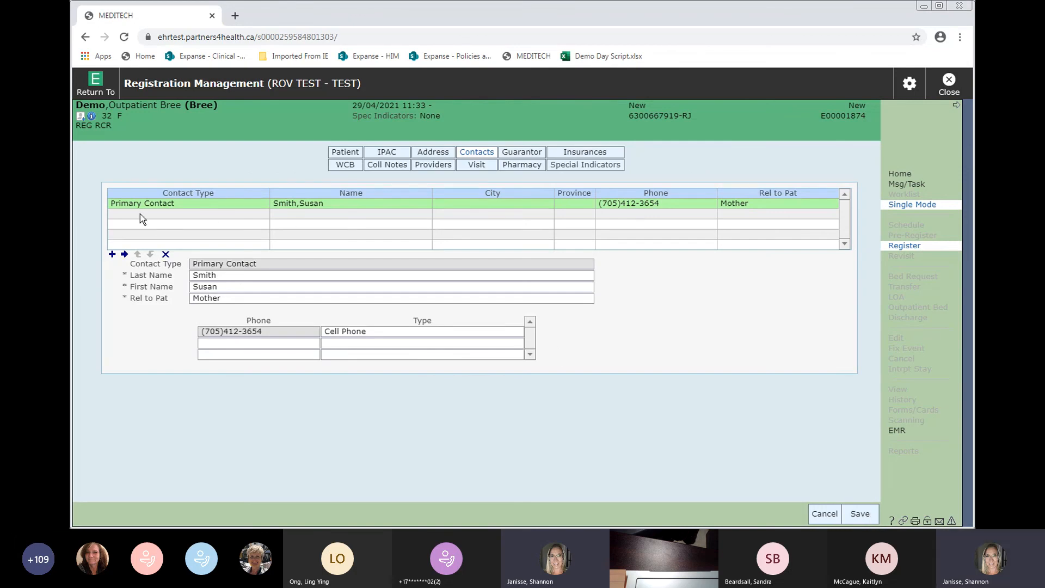
left_click(522, 154)
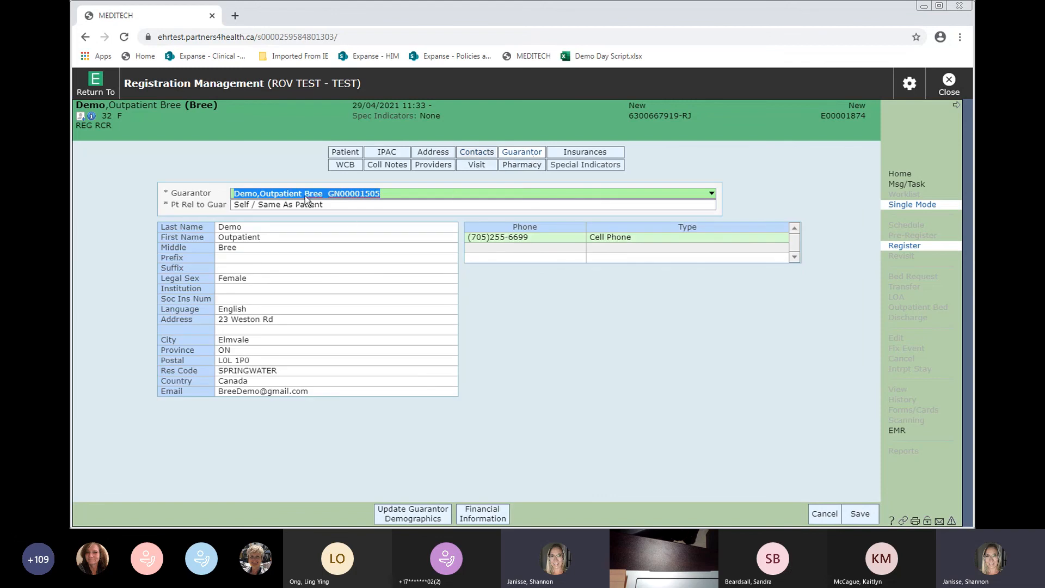
left_click(586, 154)
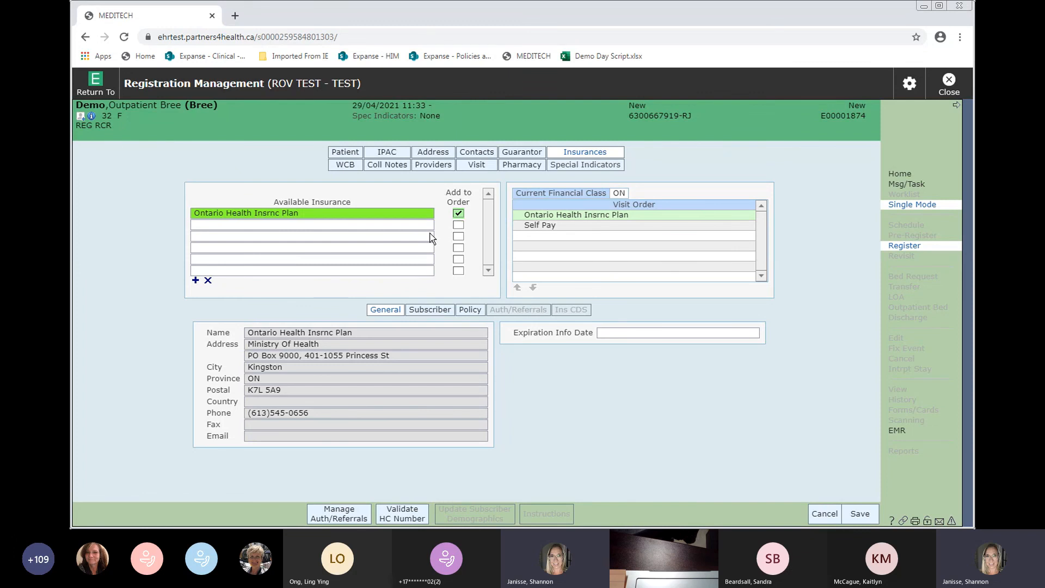
left_click(459, 215)
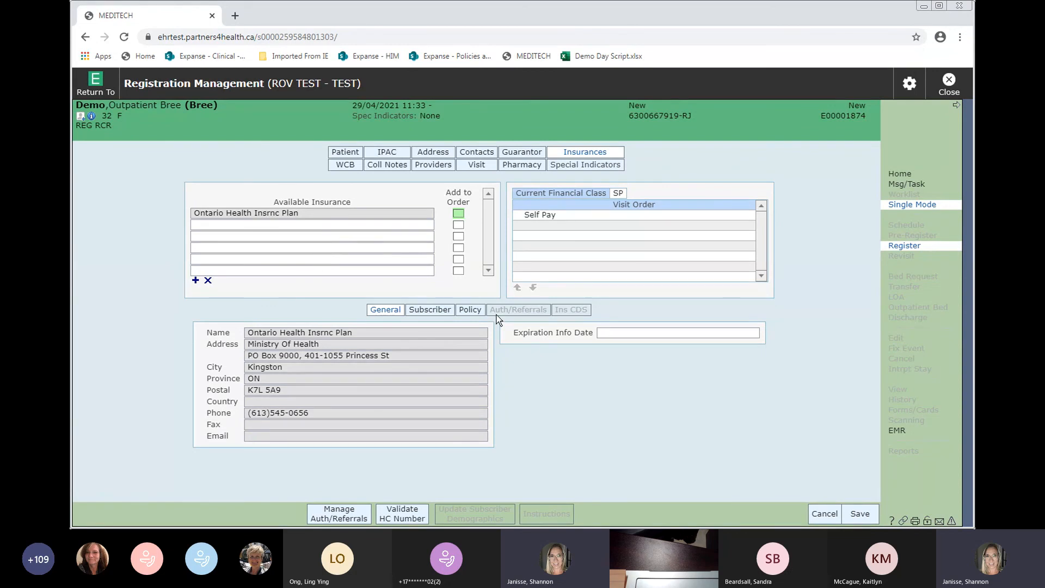
left_click(341, 168)
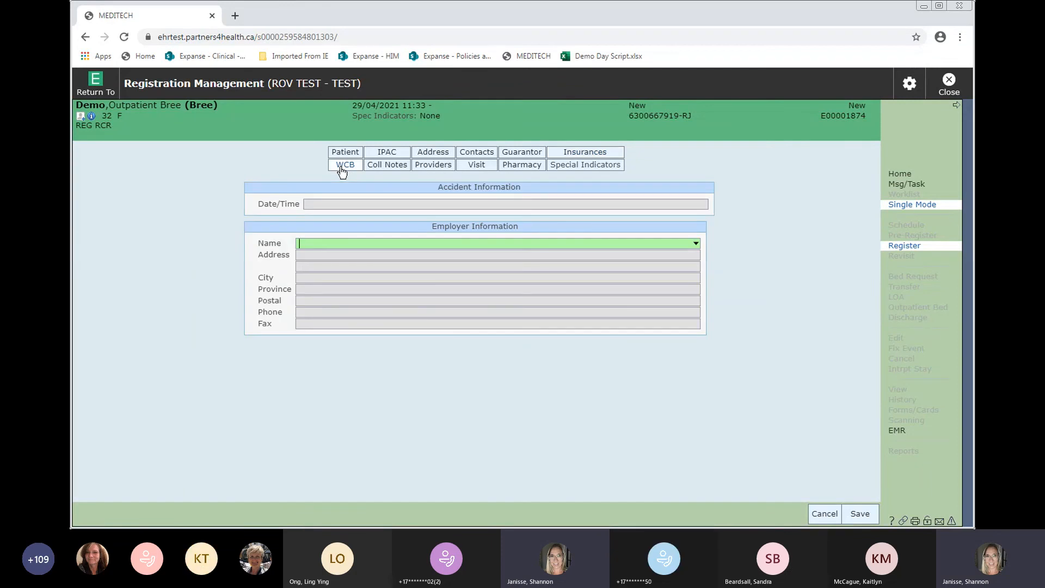
- Start a new Insurance-category registration note from the collection notes
left_click(381, 170)
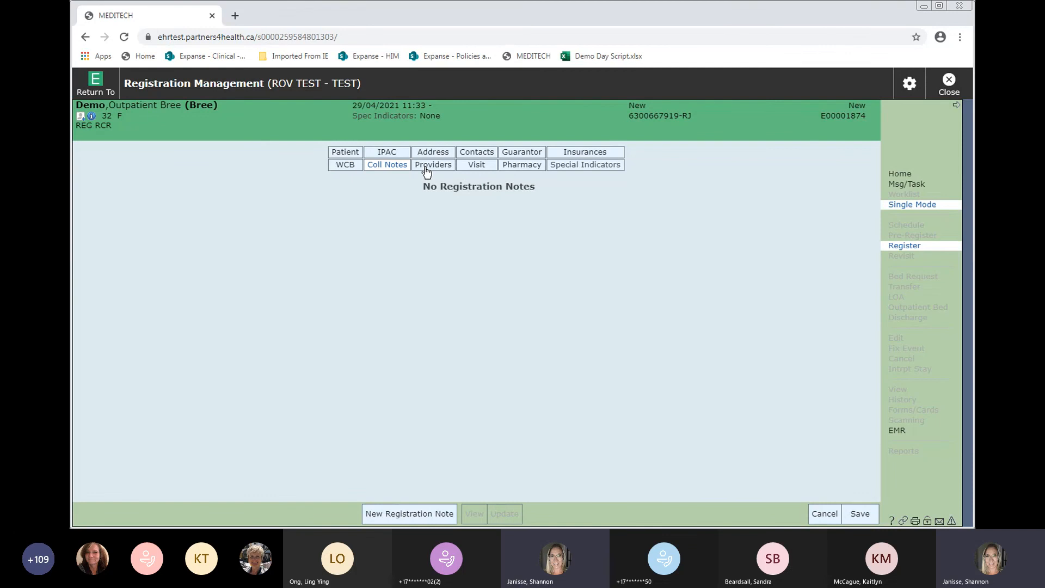
left_click(388, 514)
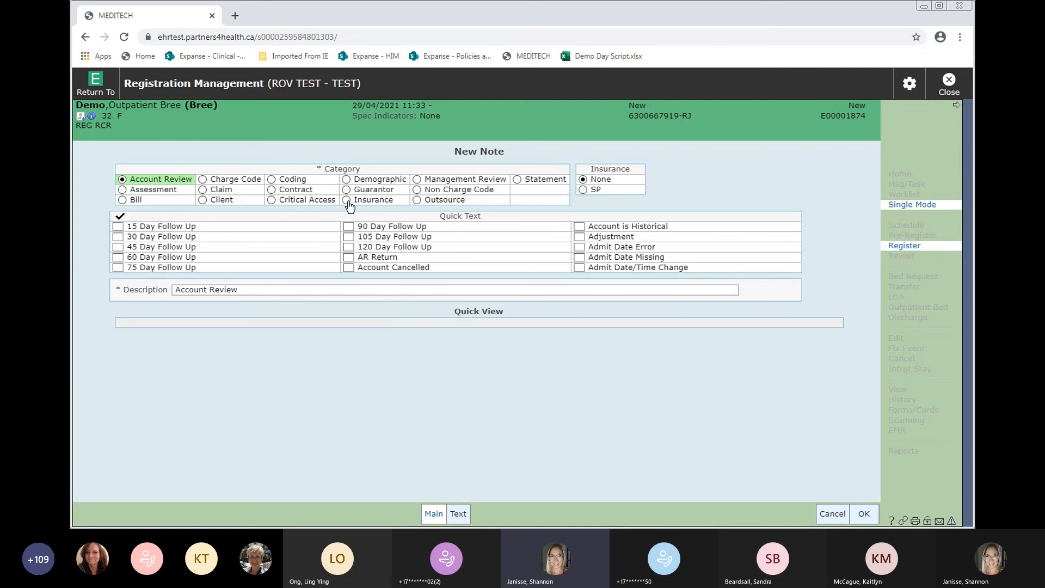
left_click(346, 201)
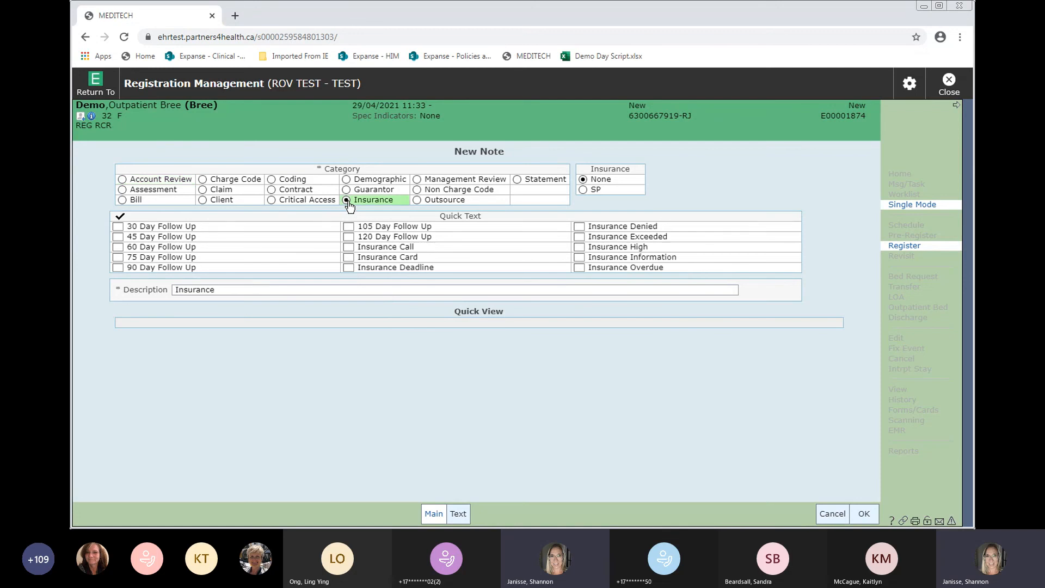
left_click(458, 514)
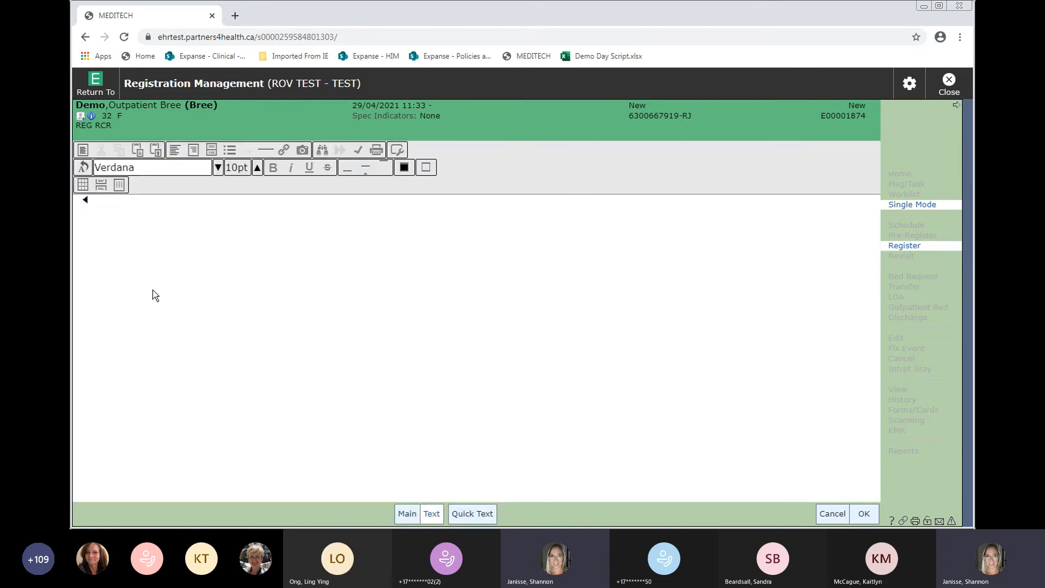
- Write the note 'MOH states no valid coverage, advised patient to present to the MOH' and save it
type("P")
type("OH states no")
type(" valid coverage,")
type(" advised")
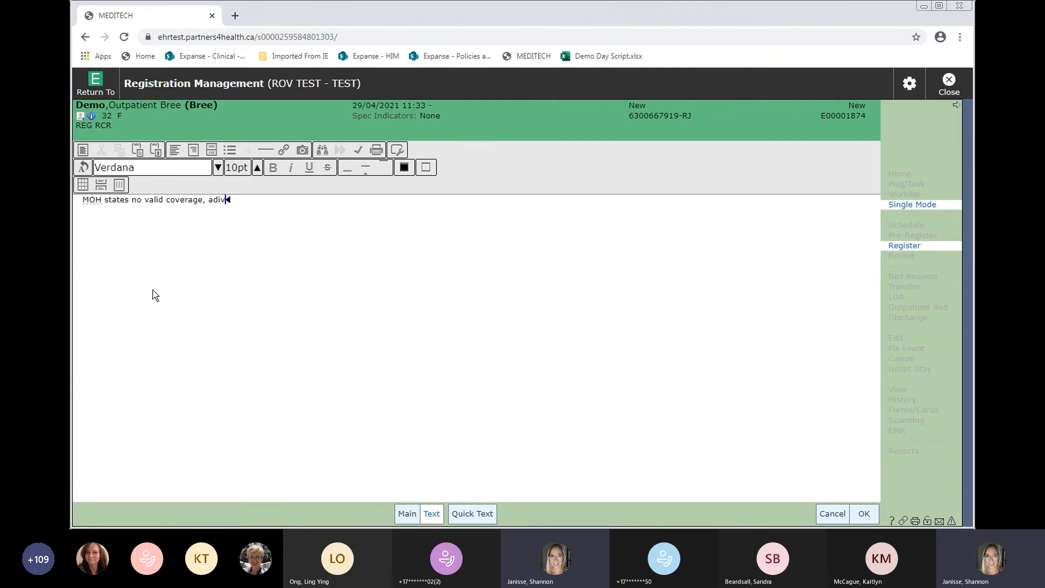
type(" patient to present to the mOH")
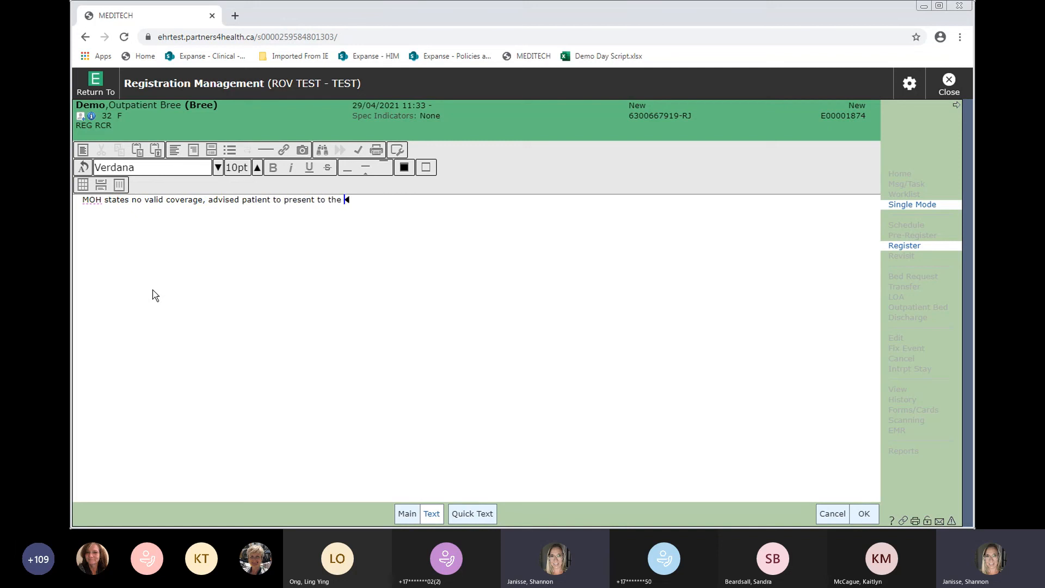
key("BackSpace")
key("BackSpace")
key("BackSpace")
type("o")
key("BackSpace")
key("BackSpace")
type("MOH")
left_click(862, 515)
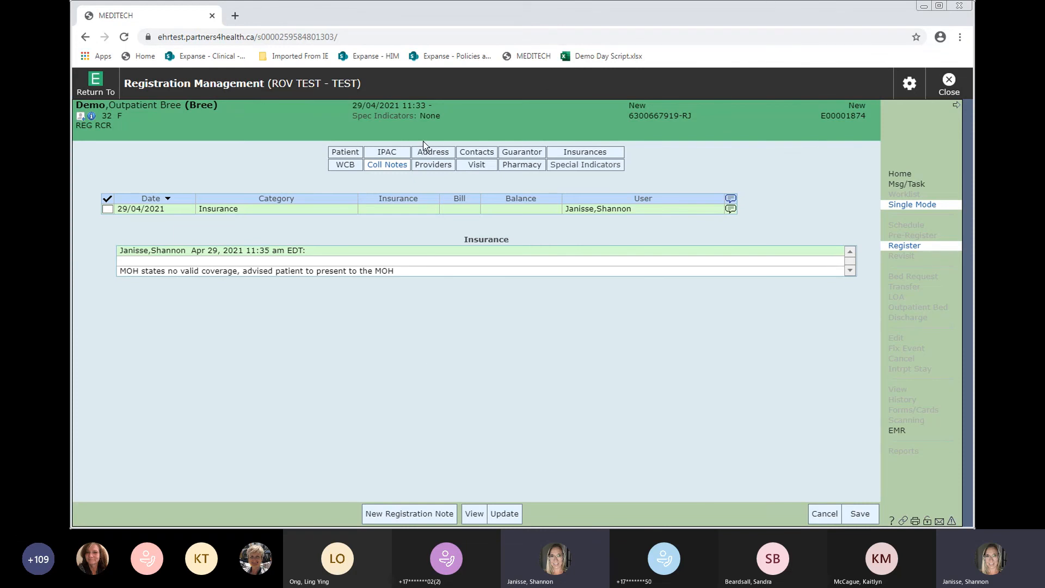
- Look up providers matching PRES and set that physician as primary care provider
left_click(437, 168)
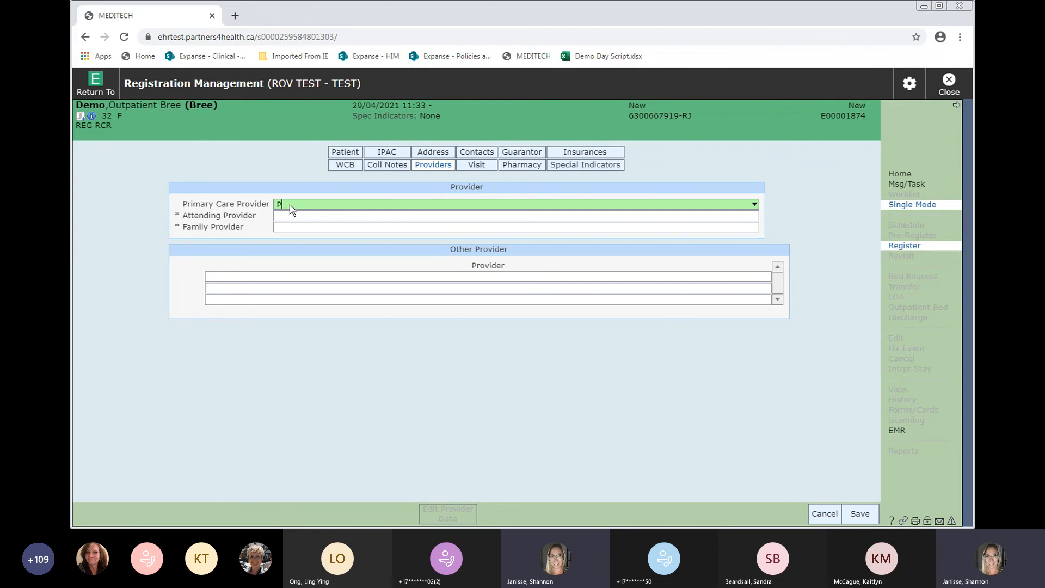
type("PRES")
key("Return")
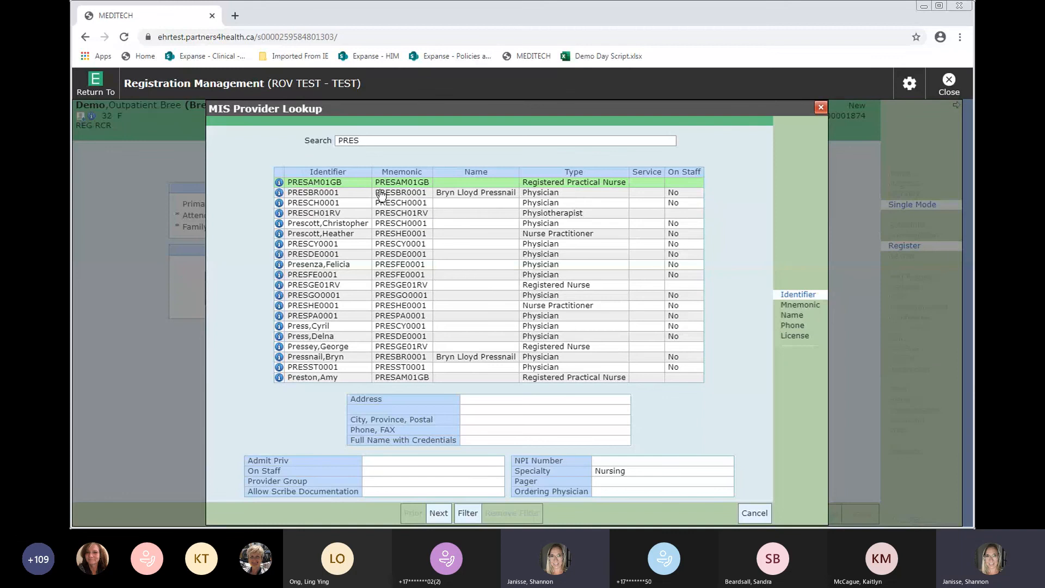
left_click(792, 315)
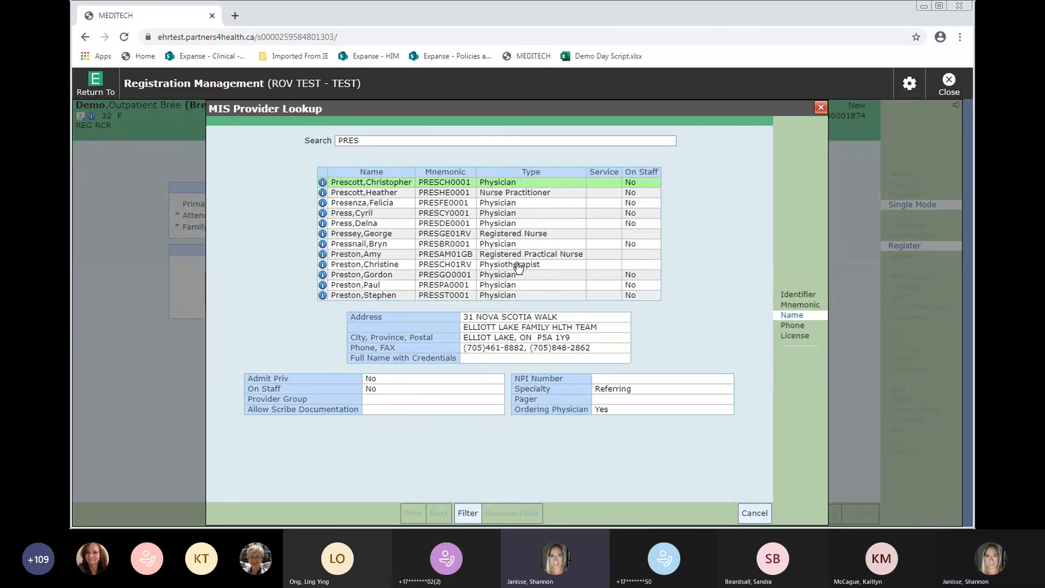
double_click(397, 246)
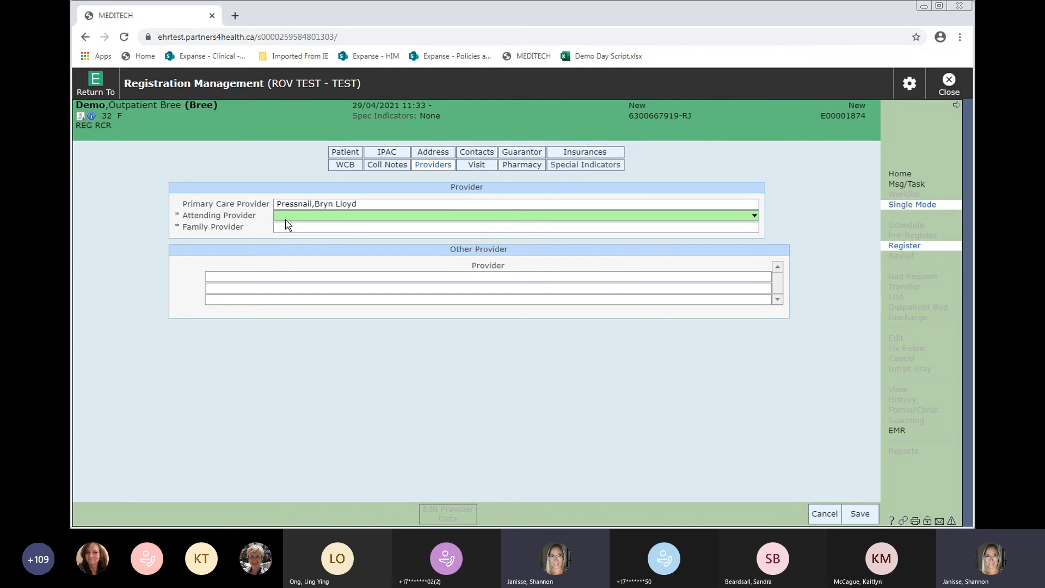
- Enter the same physician as attending provider and pick the first BEDAR match as family provider
type("pressnai")
key("Tab")
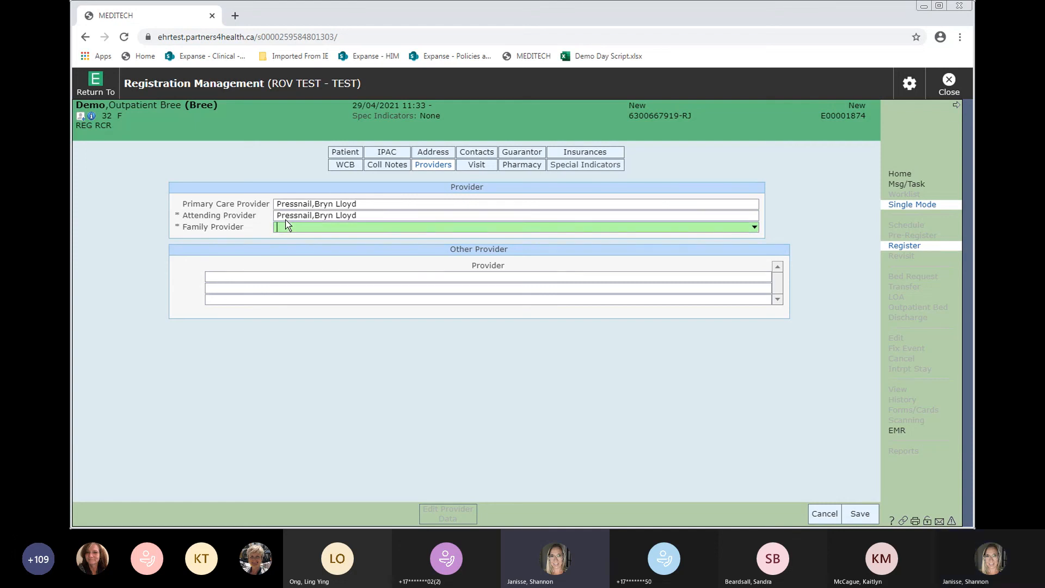
type("bedar")
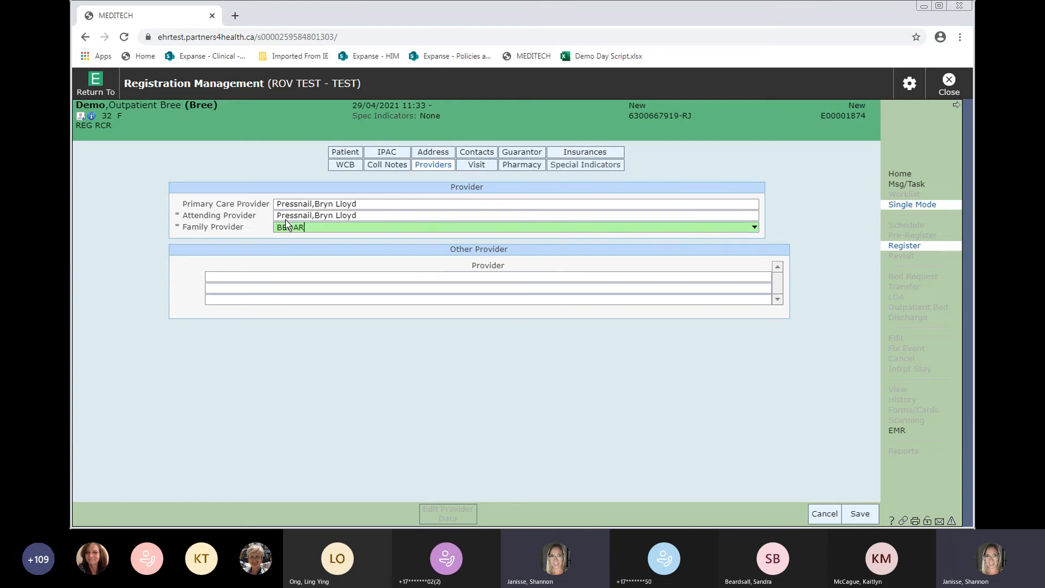
key("Tab")
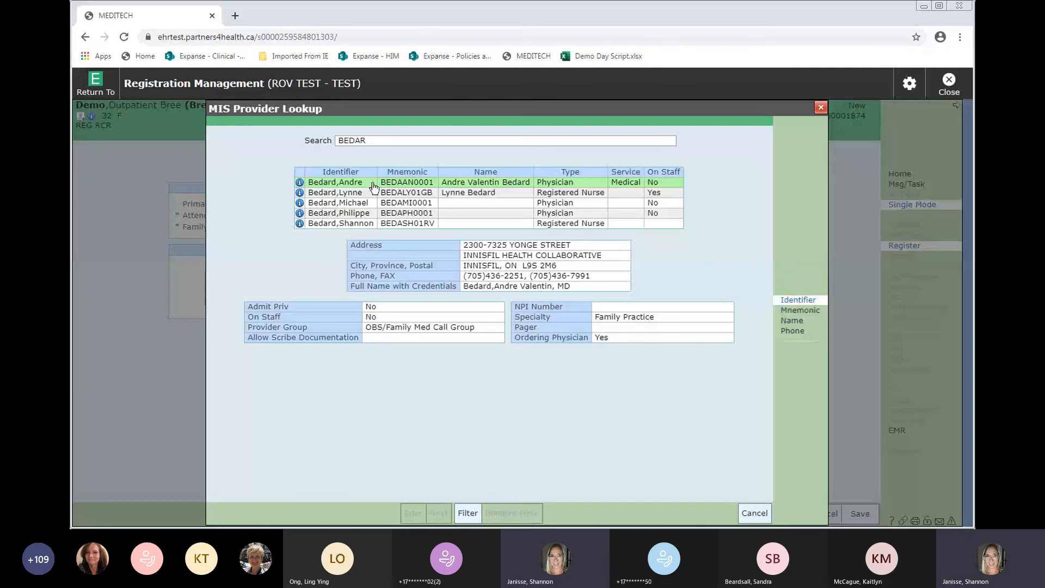
left_click(352, 187)
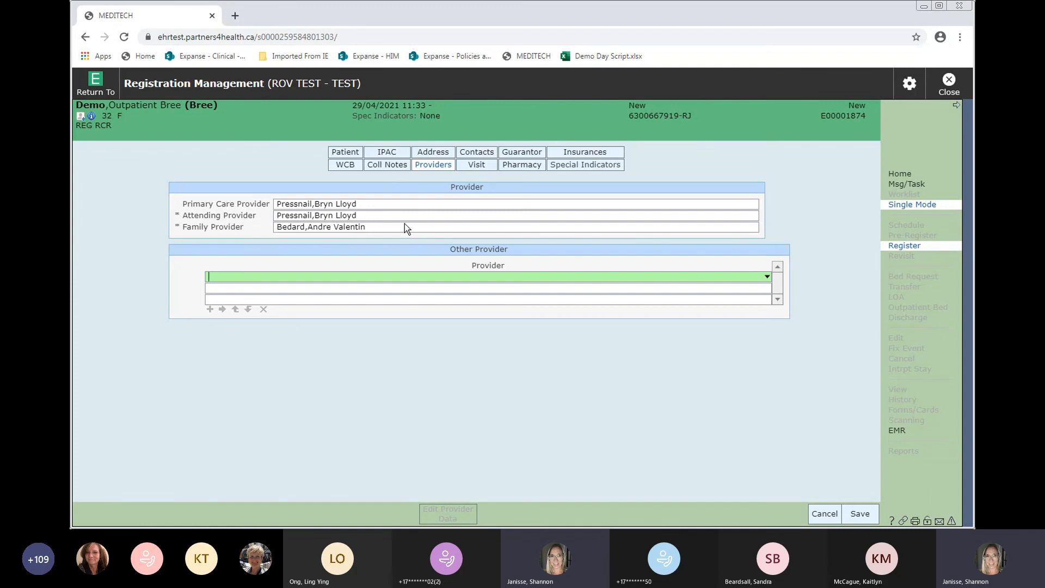
left_click(474, 167)
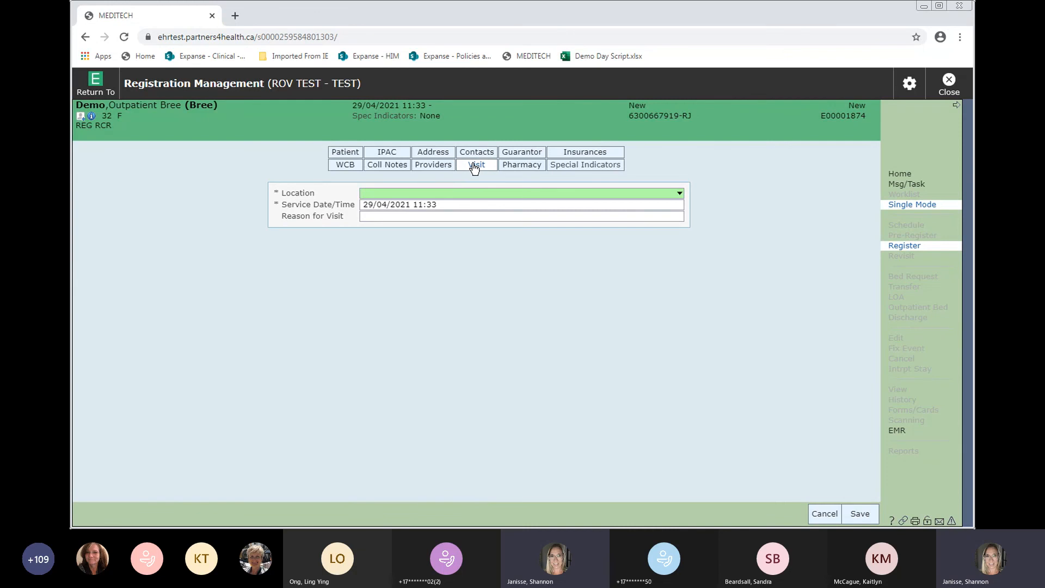
- Set location Cancer Program, keep service date 29/04/2021 11:33, and enter reason Oncology visit
key("Down")
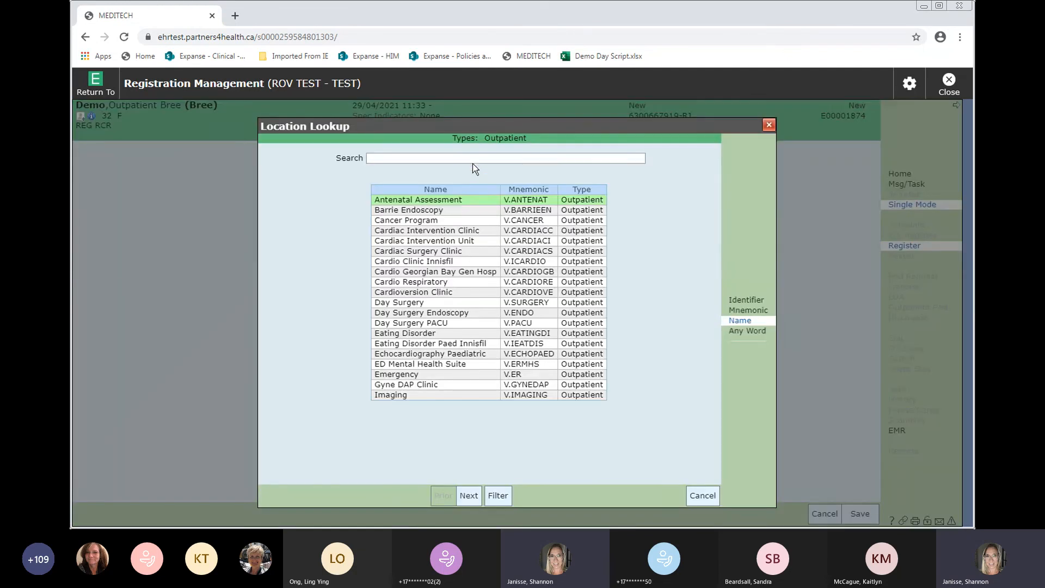
left_click(469, 496)
left_click(469, 496)
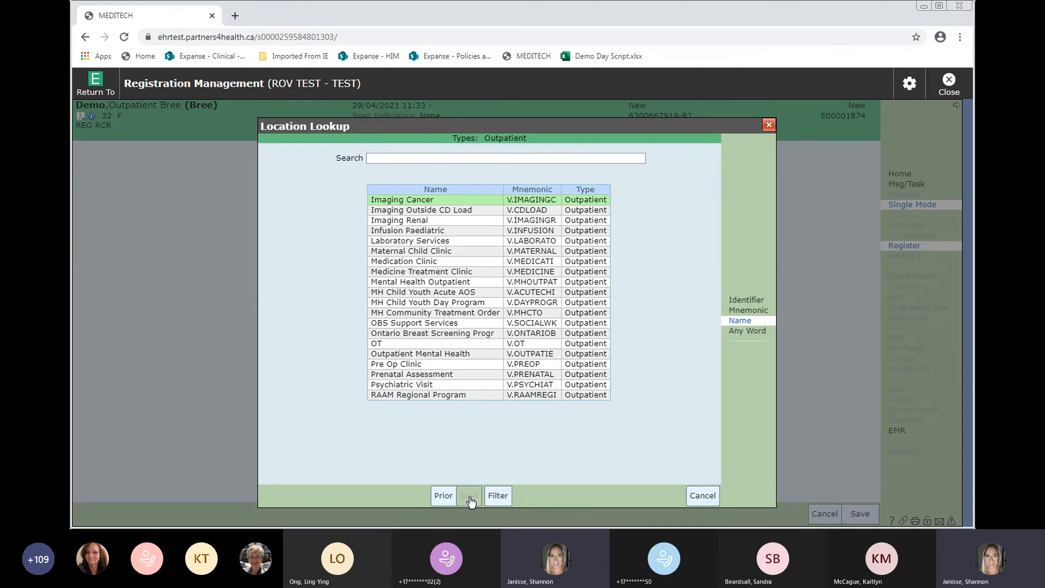
left_click(443, 500)
left_click(443, 499)
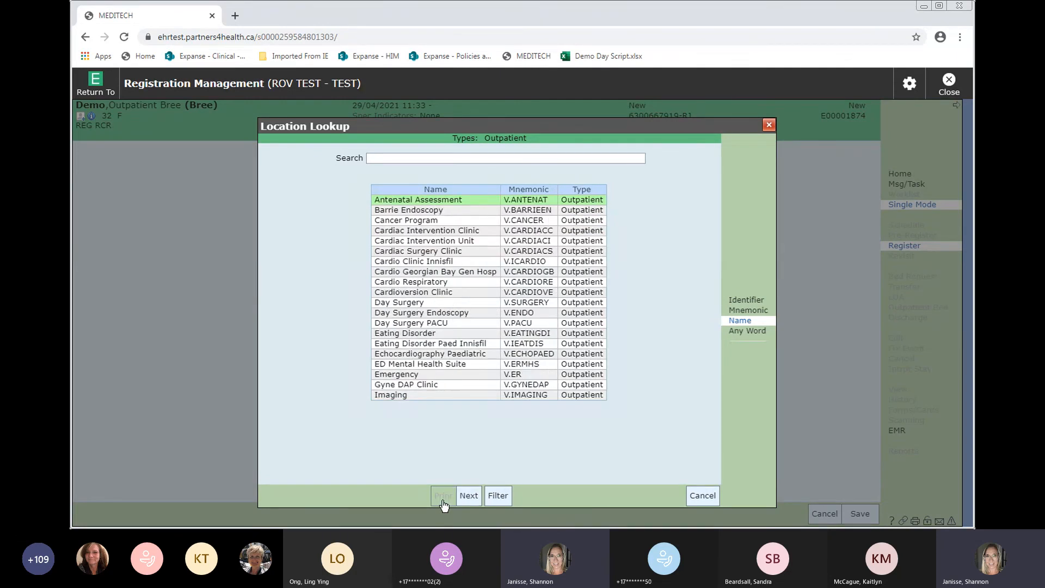
left_click(426, 223)
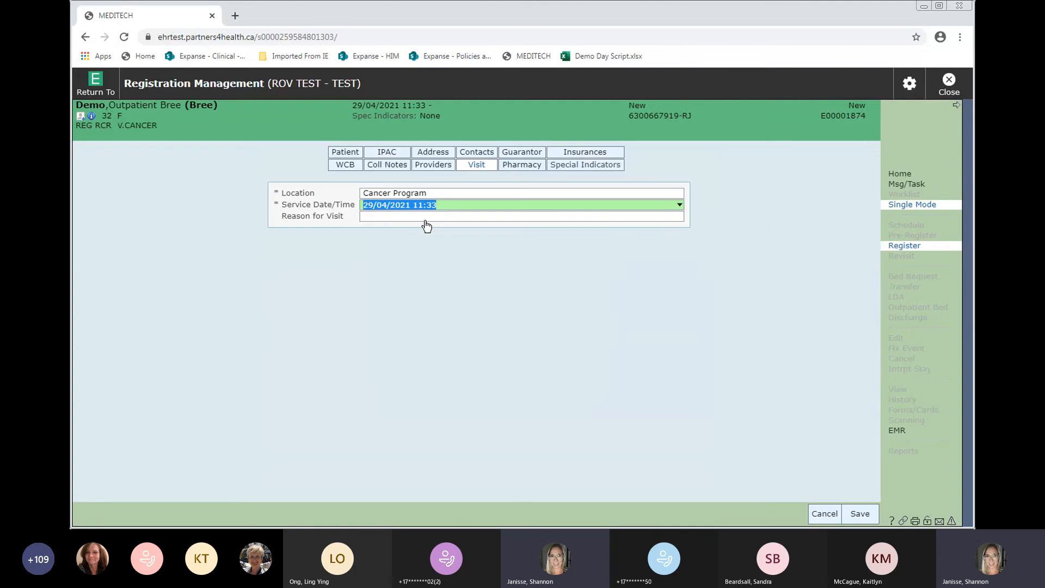
key("Return")
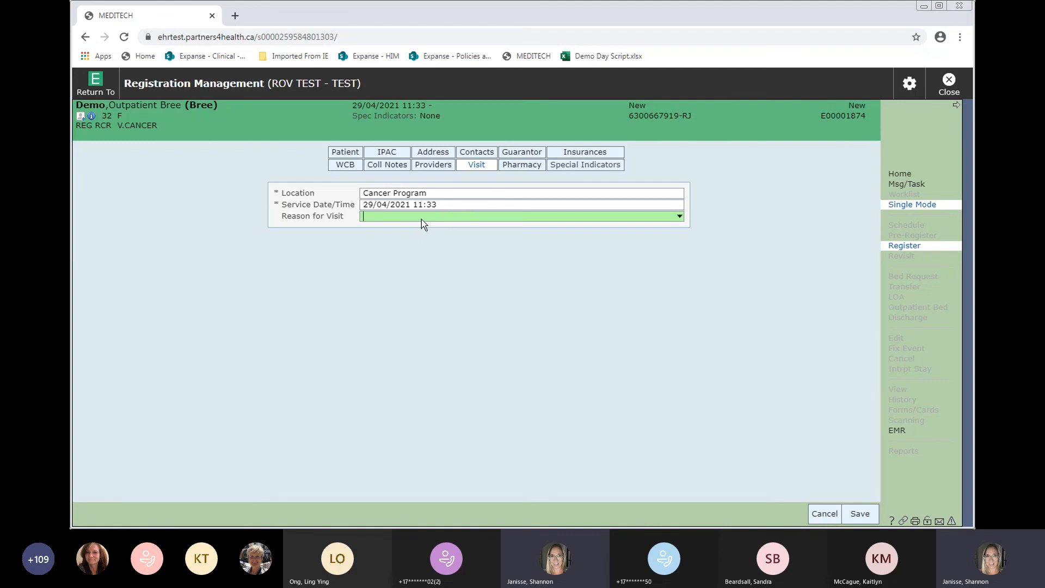
type("Oncology visit")
- Search the pharmacy lookup for name 'shoppers' in city 'barrie'
left_click(520, 167)
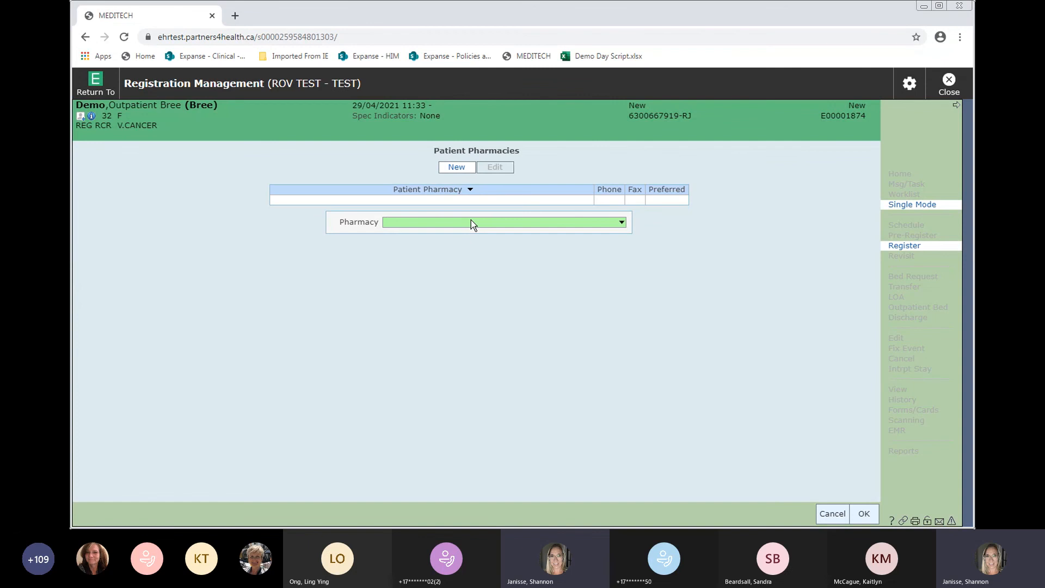
left_click(569, 221)
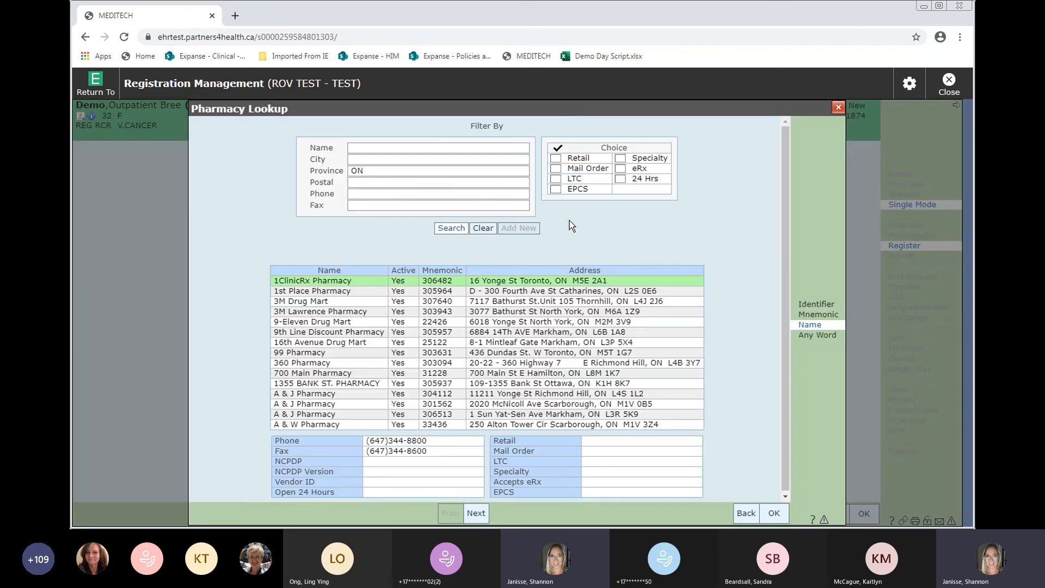
left_click(382, 152)
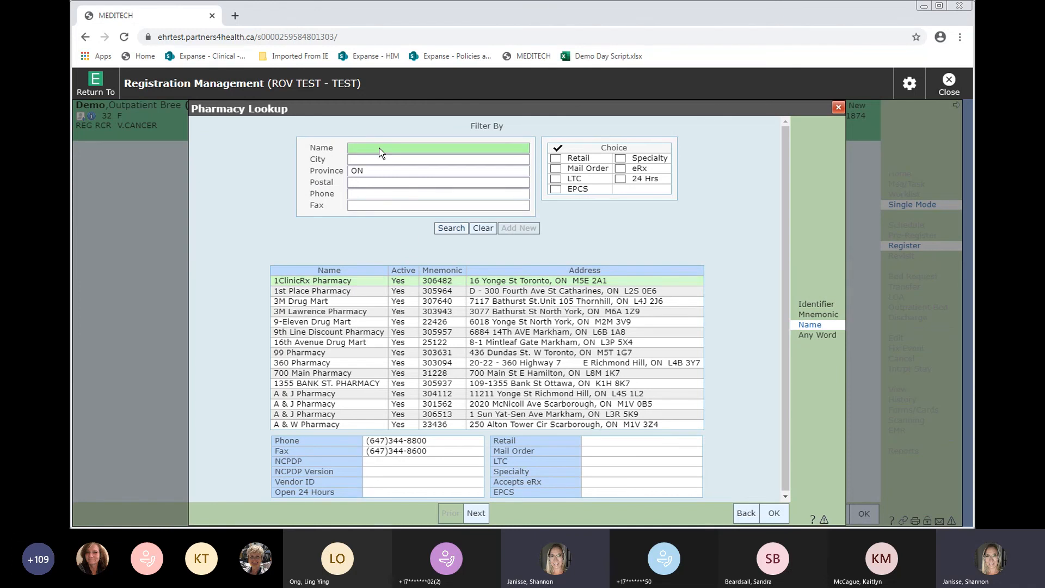
type("shoppers")
left_click(375, 159)
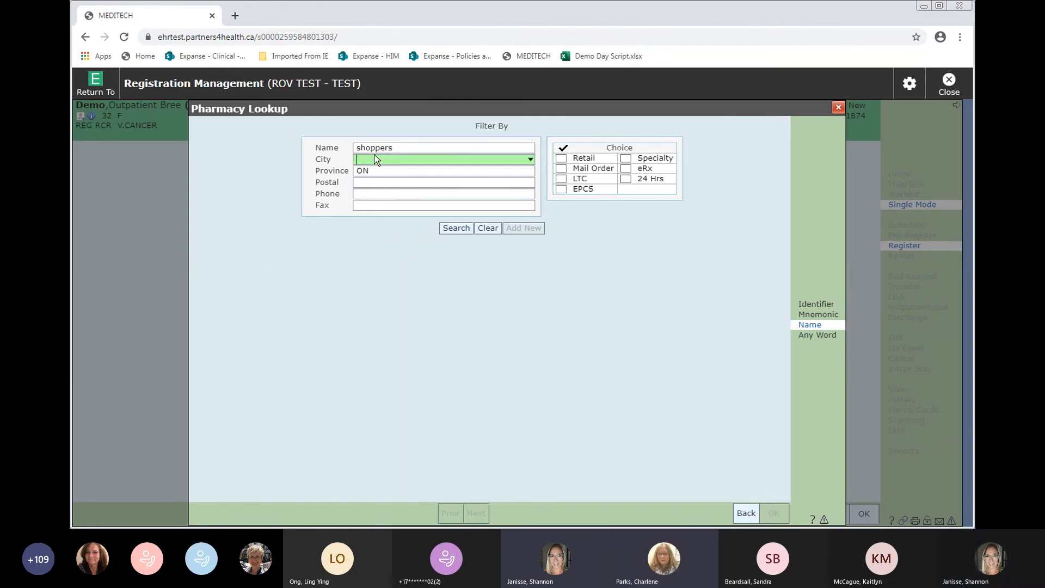
type("barrie")
left_click(444, 228)
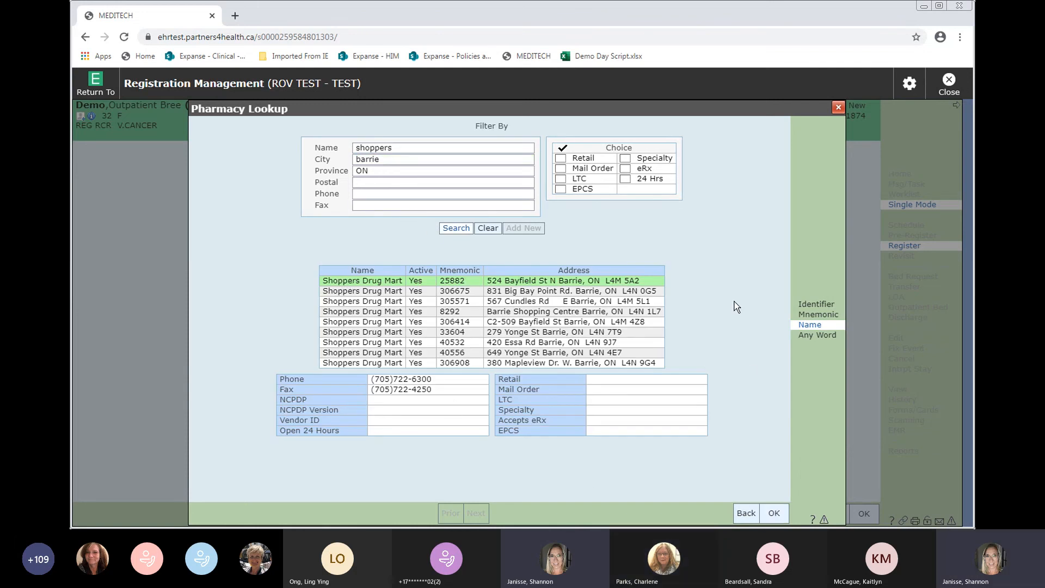
- Add Shoppers Drug Mart on Bayfield St N and mark it as the preferred pharmacy
left_click(774, 514)
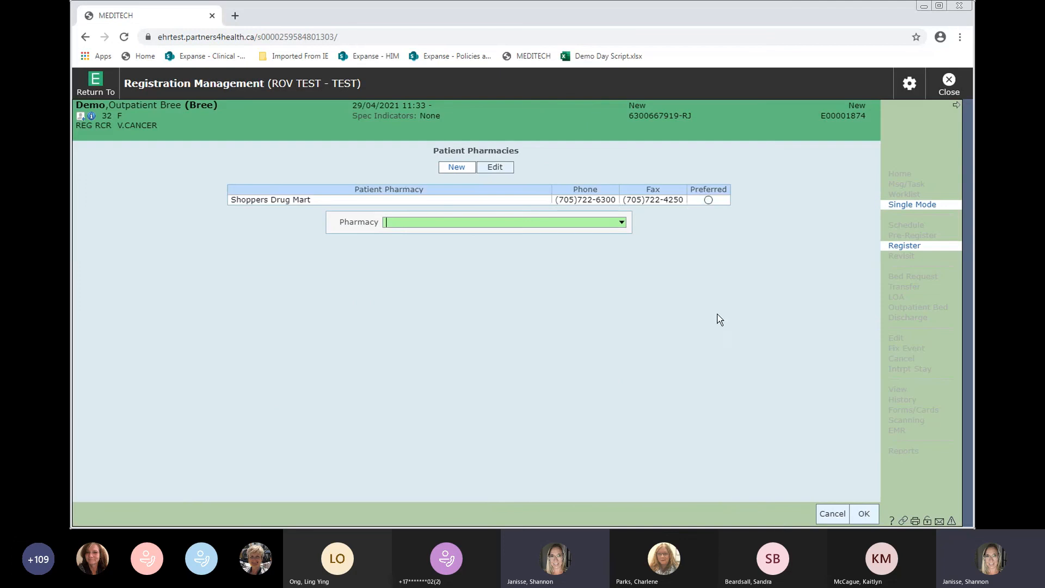
left_click(707, 200)
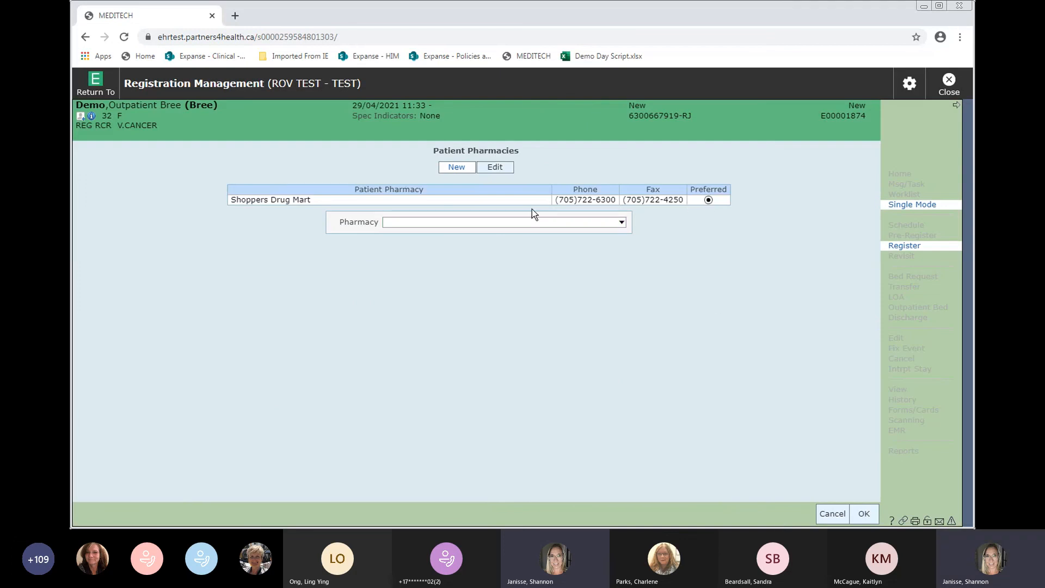
left_click(866, 514)
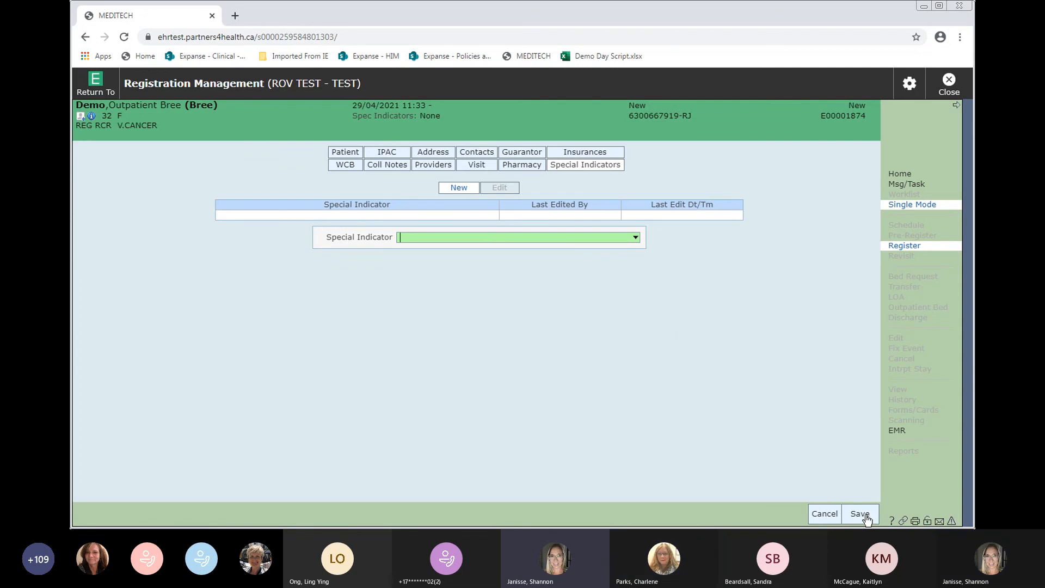
- Change the visit's service date to 28/04/2021, keeping 11:33
left_click(478, 165)
left_click(458, 207)
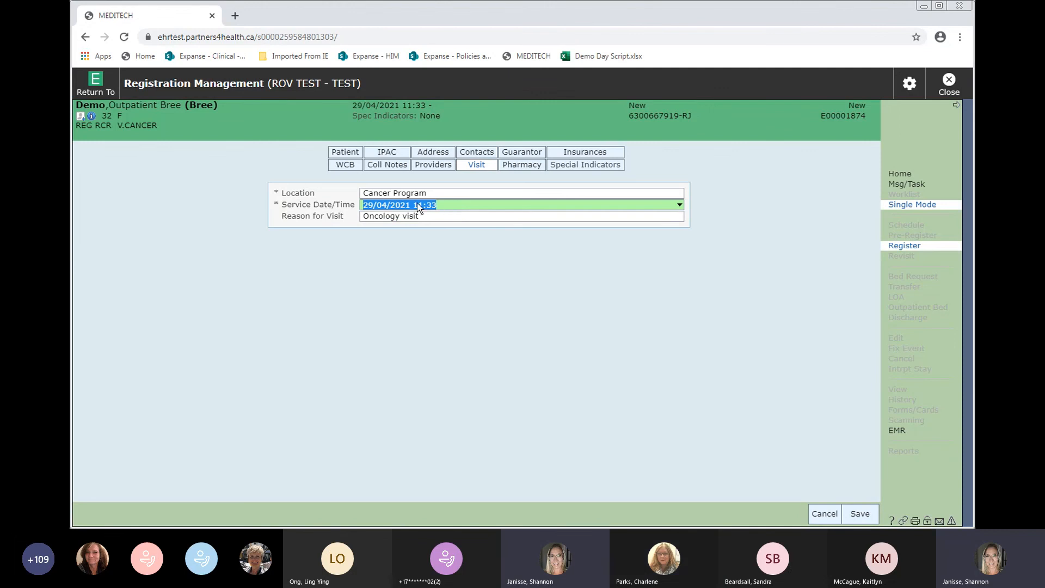
left_click(373, 209)
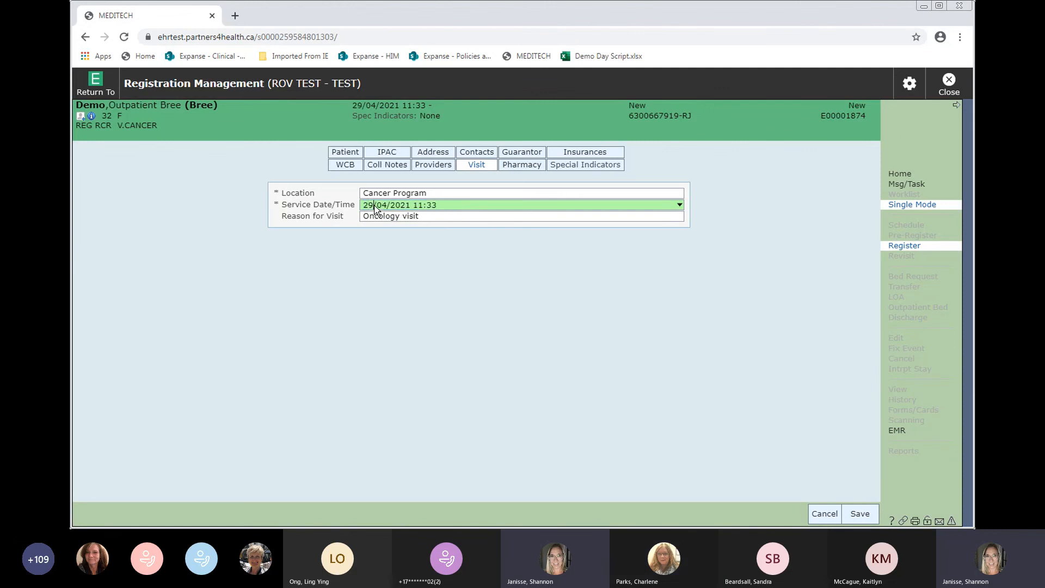
key("BackSpace")
type("8")
- File the registration, dismissing the confirmation and skipping the forms to print
left_click(861, 513)
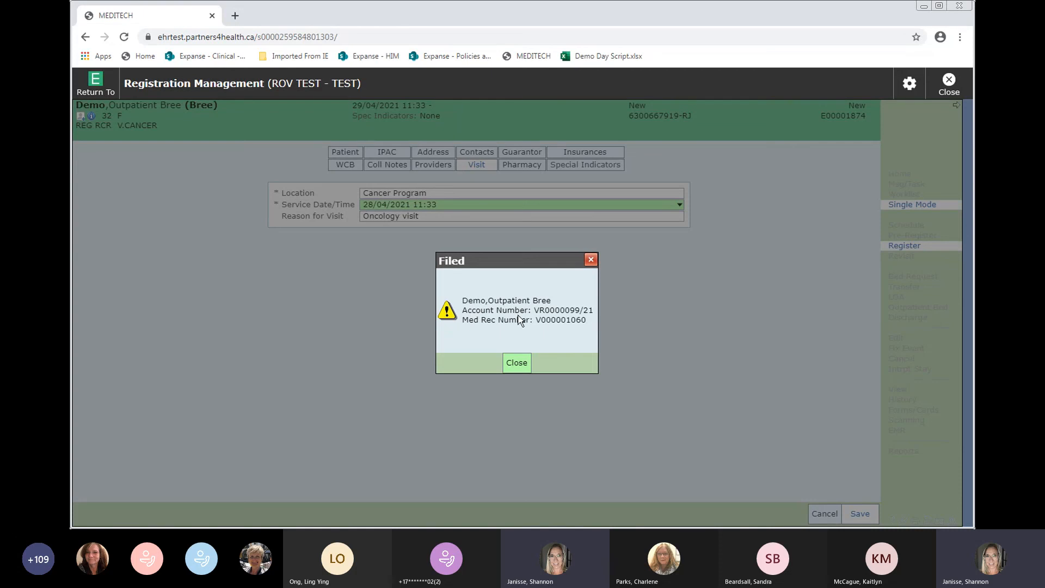
left_click(515, 363)
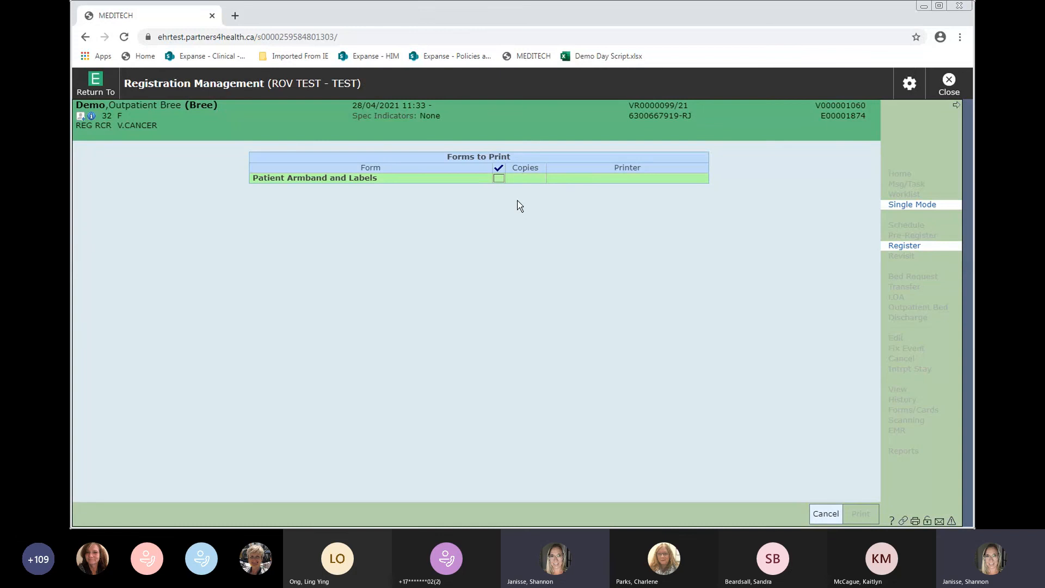
left_click(826, 514)
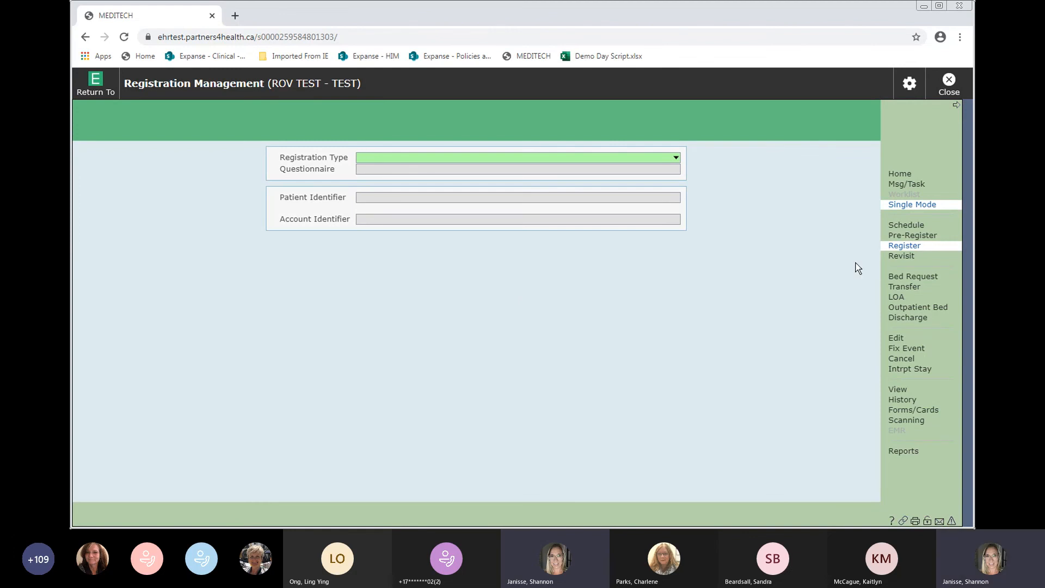
- Start a revisit and open the demo outpatient's recurring account via a name lookup
left_click(906, 260)
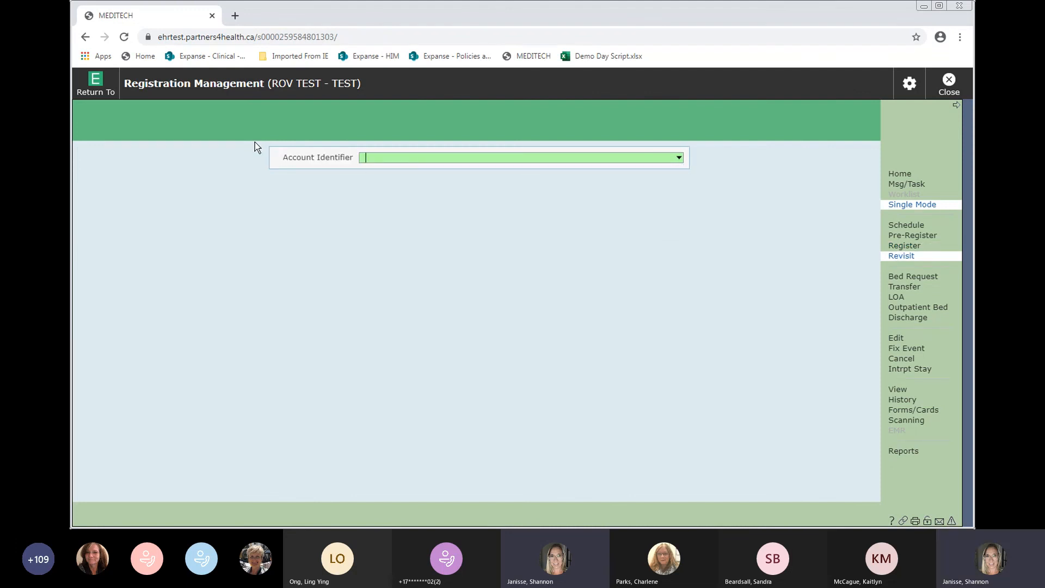
type("Demo,outp")
key("Return")
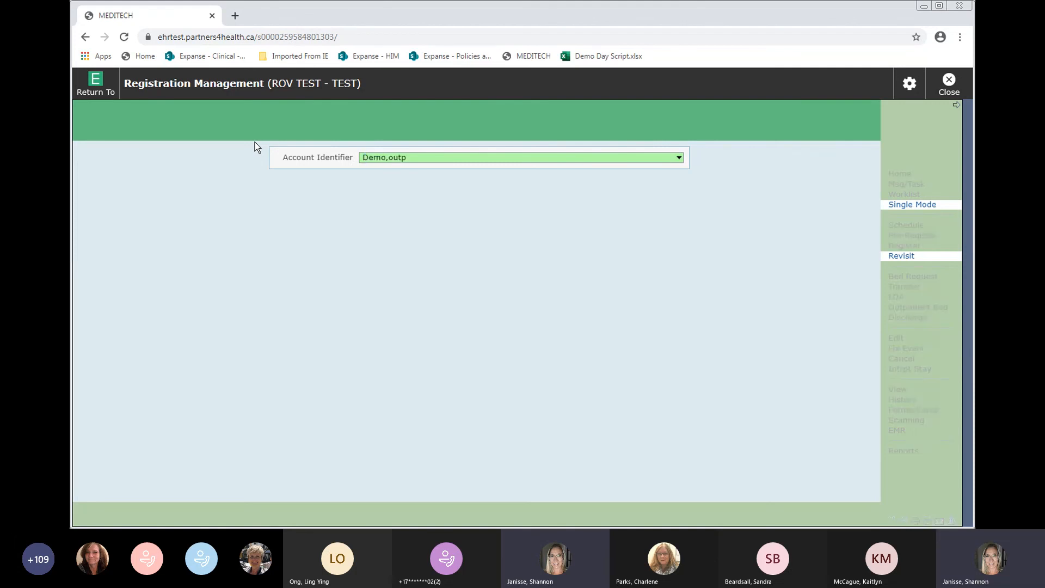
key("Return")
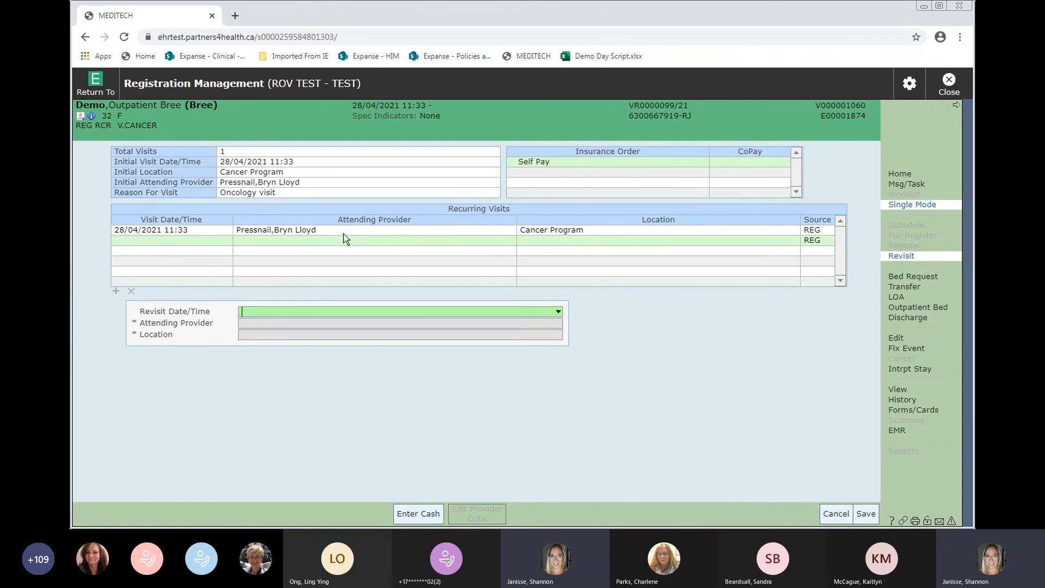
- Set the revisit to today and now (29/04/2021 11:39), save it, and skip printing
type("t")
key("Return")
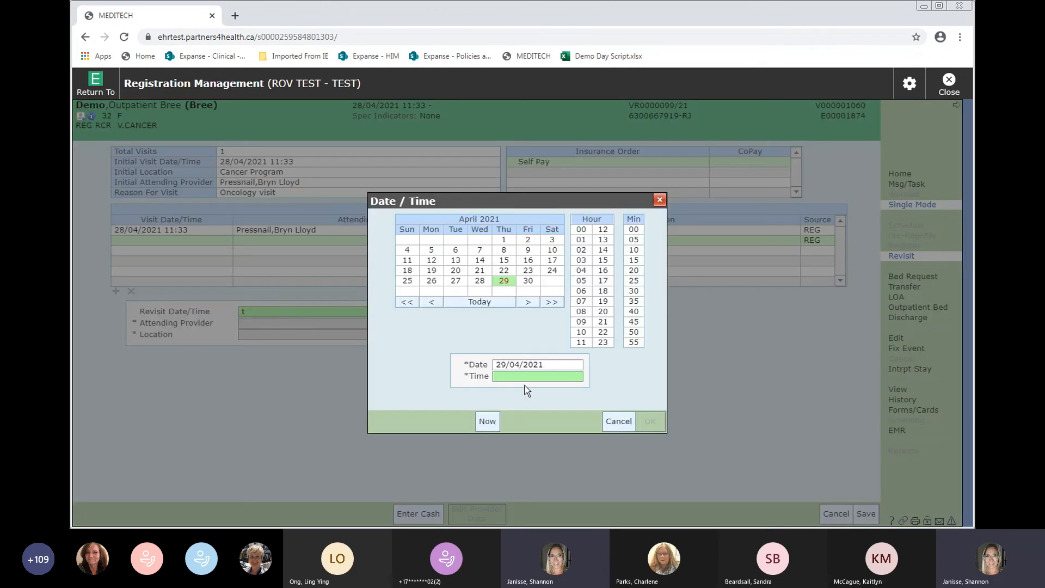
type("n")
key("Tab")
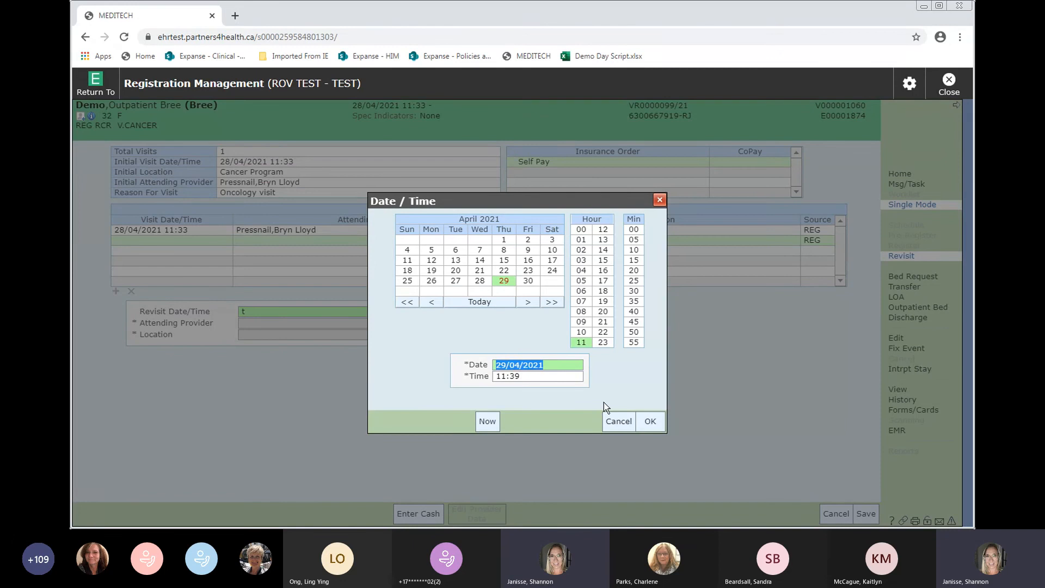
left_click(660, 423)
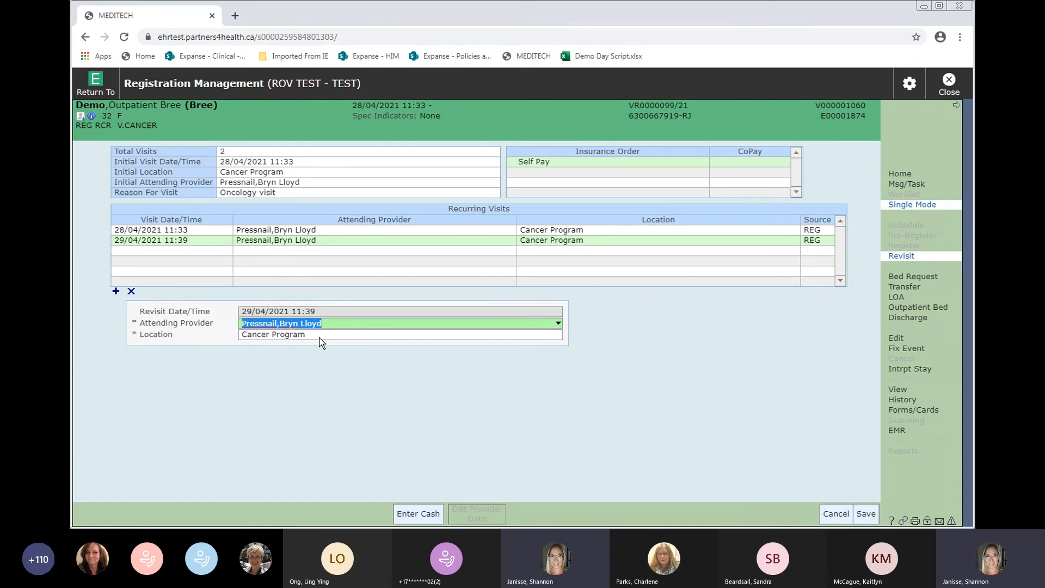
left_click(865, 514)
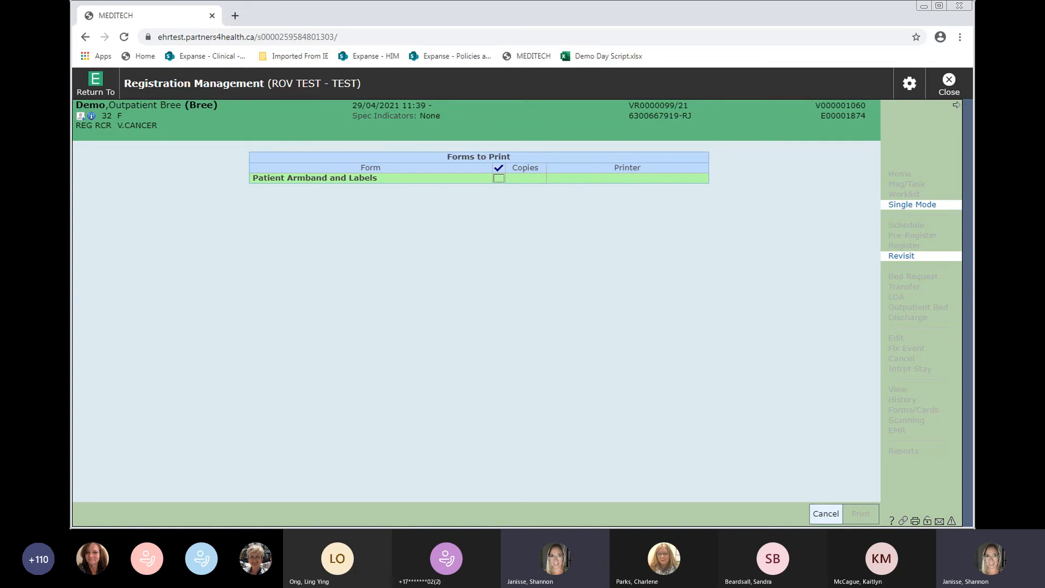
left_click(826, 513)
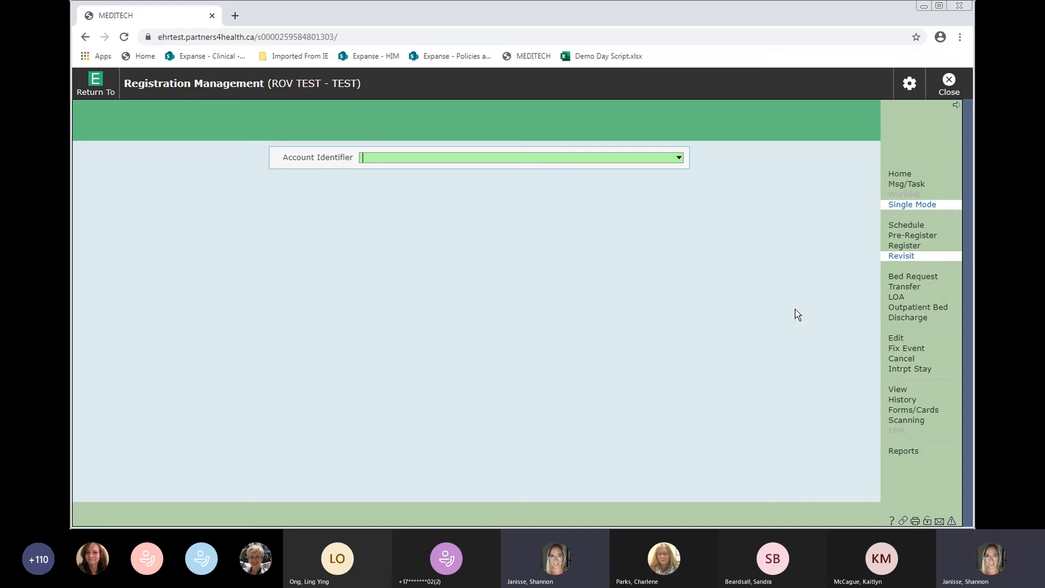
- Open the demo outpatient's registration in Edit by name lookup, review it, and cancel unsaved
left_click(895, 340)
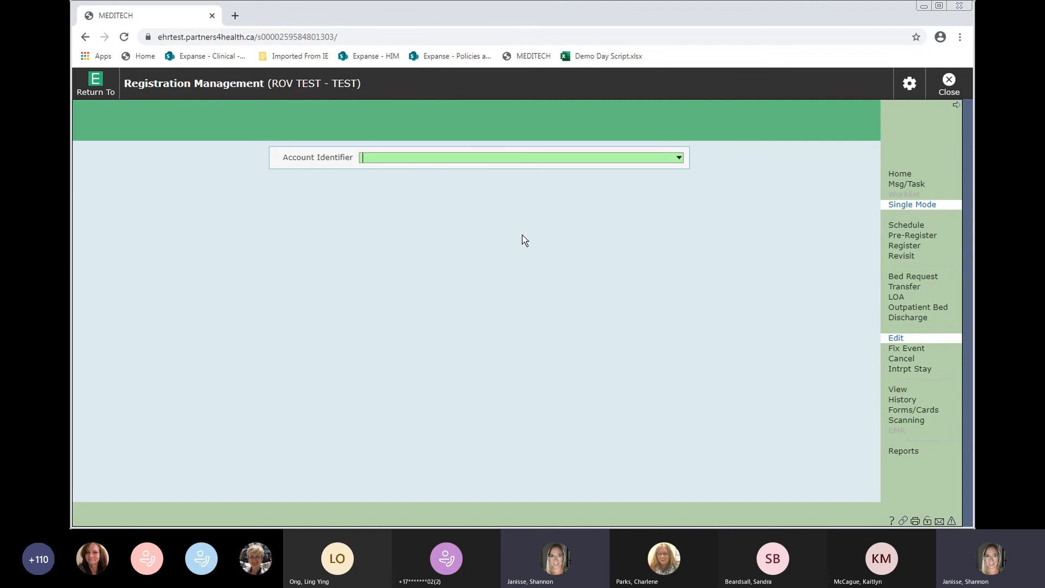
key("Return")
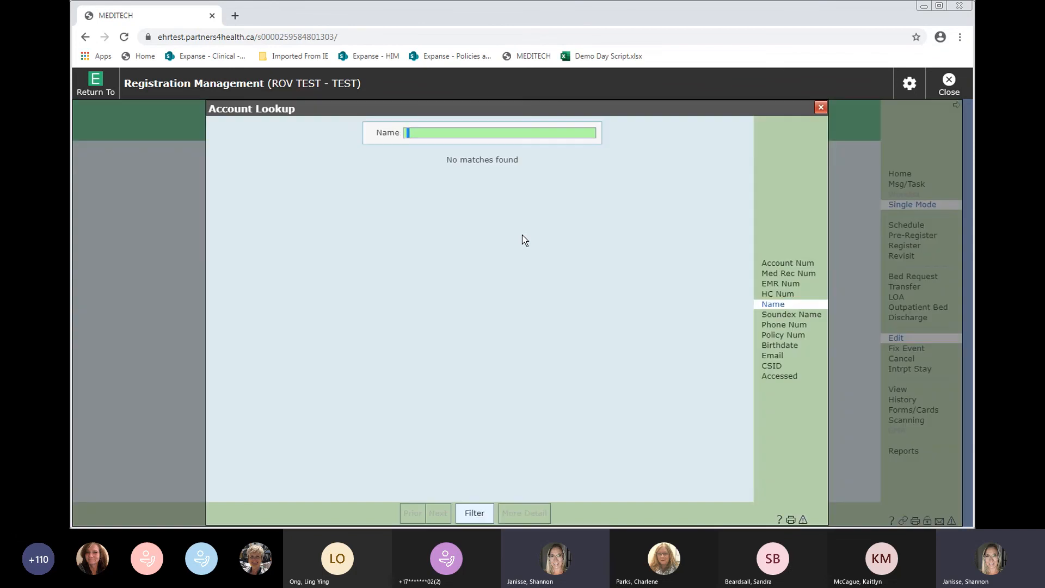
key("Escape")
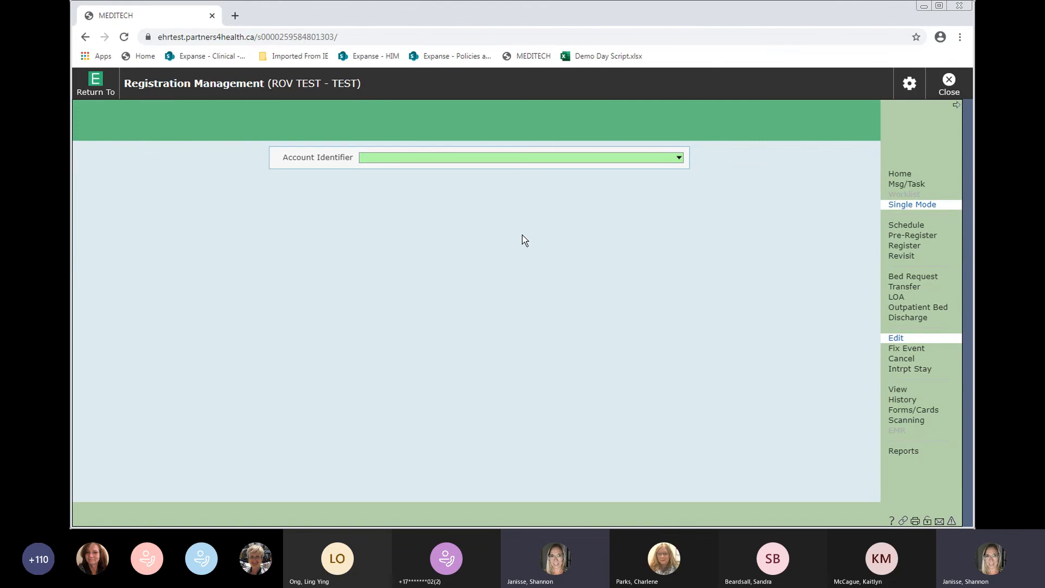
type("demo,outpa")
key("Return")
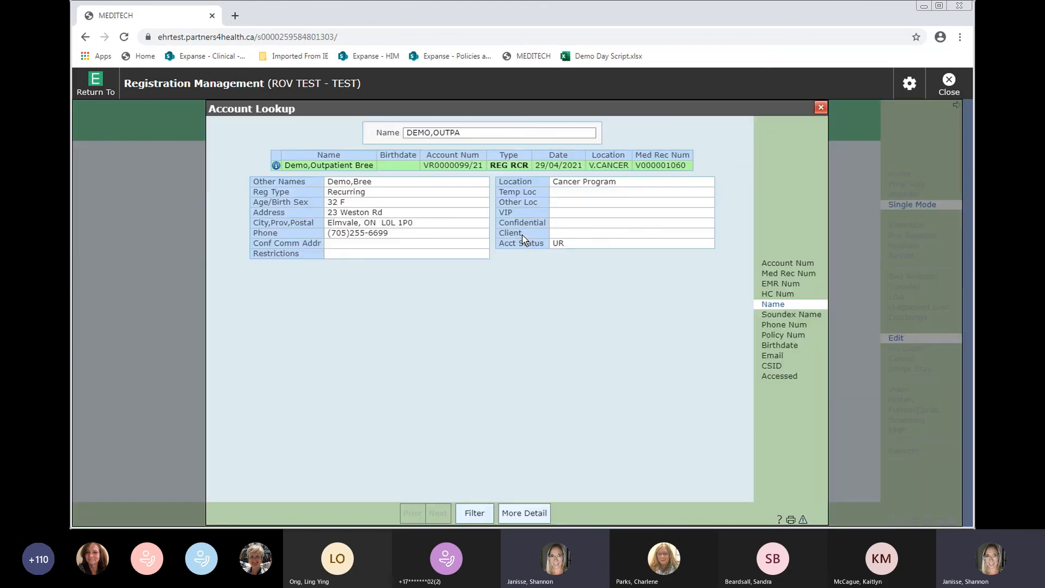
left_click(338, 168)
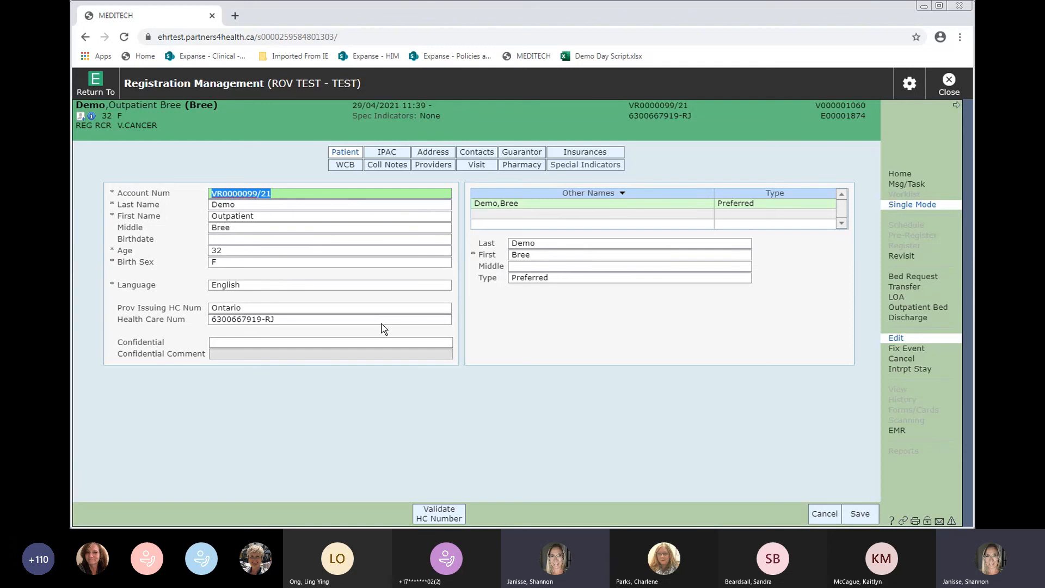
left_click(270, 320)
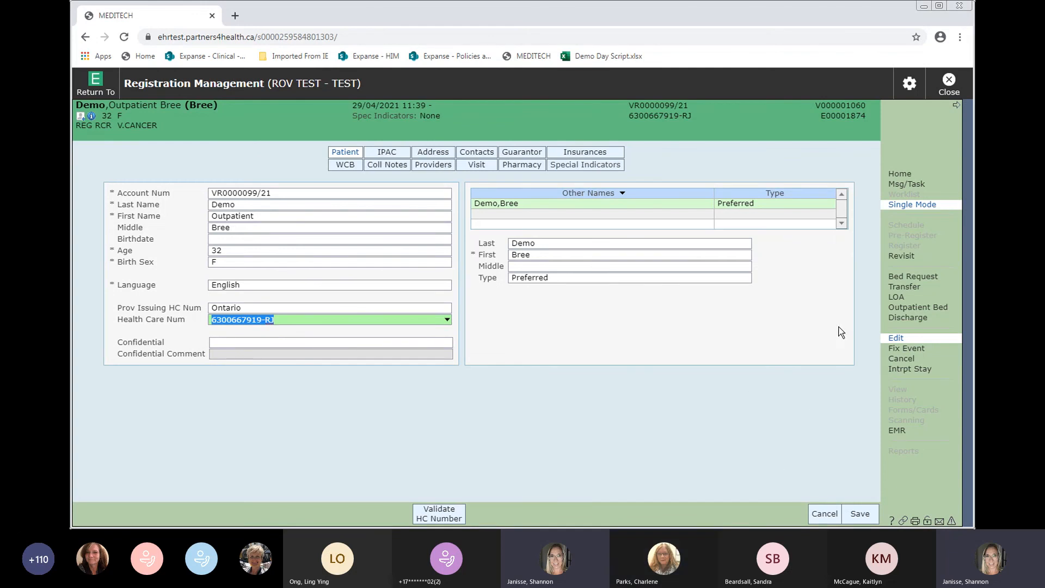
left_click(824, 513)
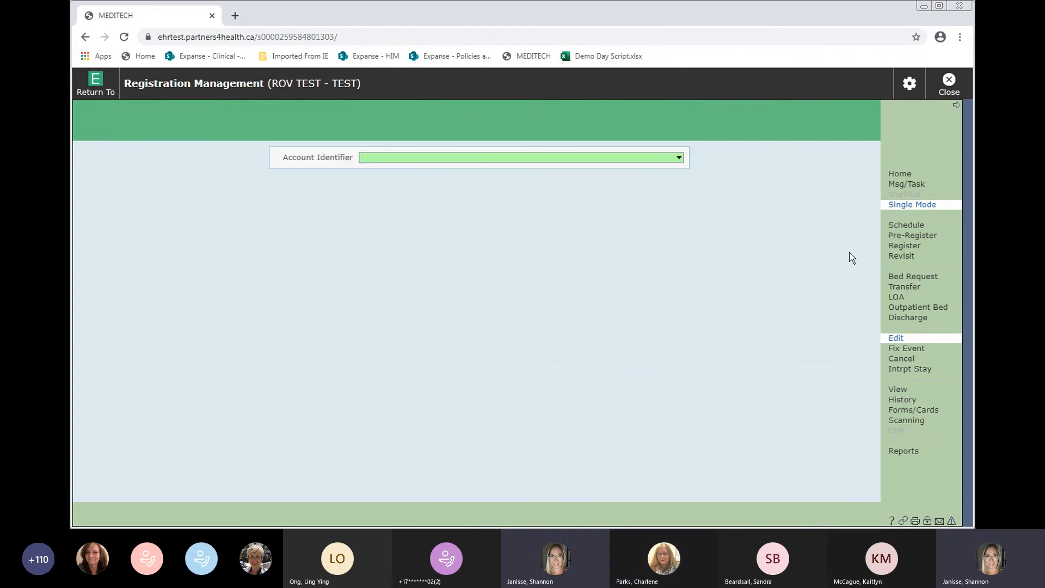